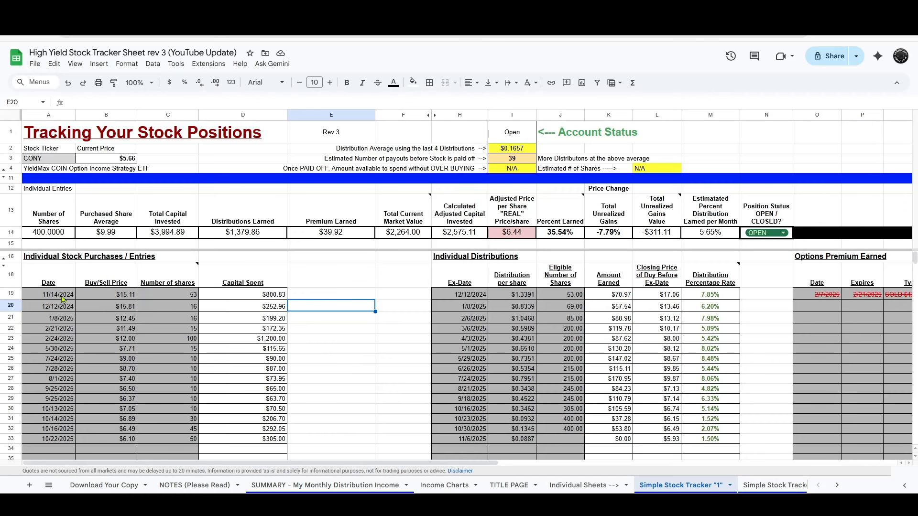
Review the dates, buy/sell prices and share counts of the individual stock purchases, along with the stock ticker cell.
drag(62, 295, 186, 441)
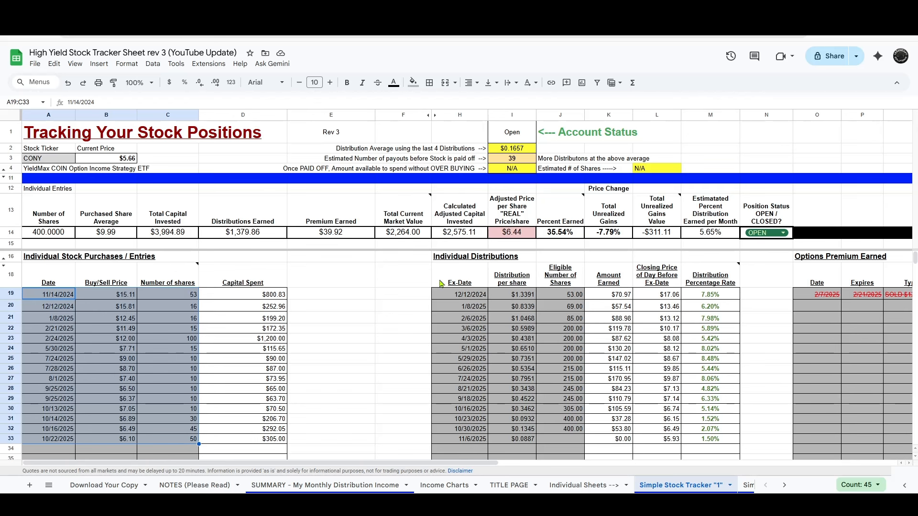
click(52, 159)
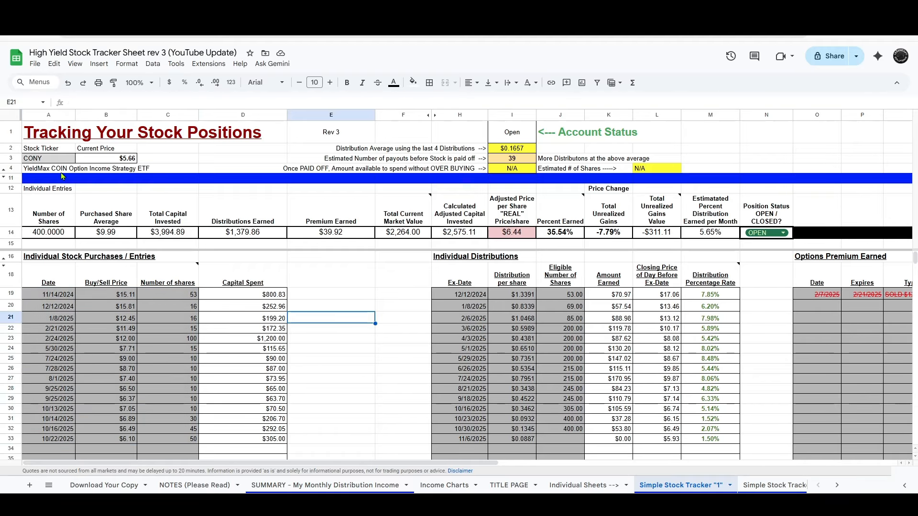
click(357, 323)
Examine the summary figures for number of shares, purchased share average, adjusted "real" price per share and total capital invested.
click(59, 211)
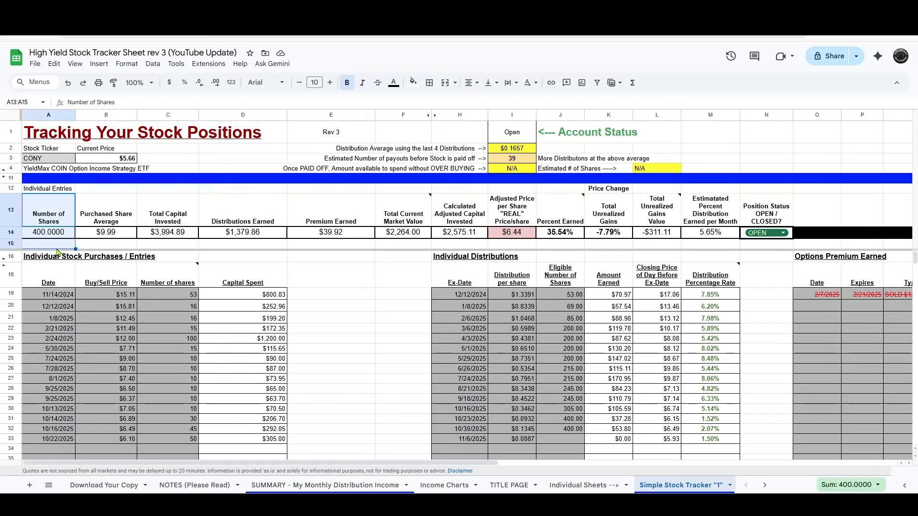
drag(115, 206, 117, 257)
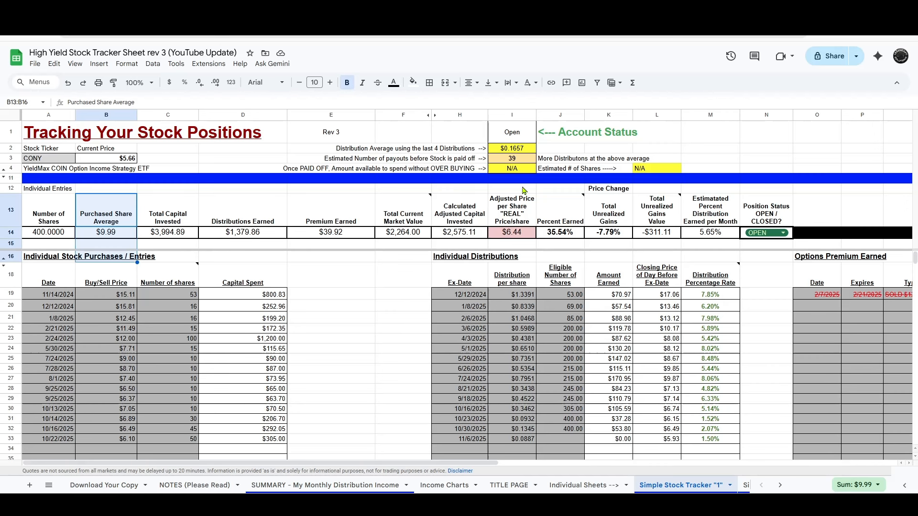
drag(523, 190, 521, 252)
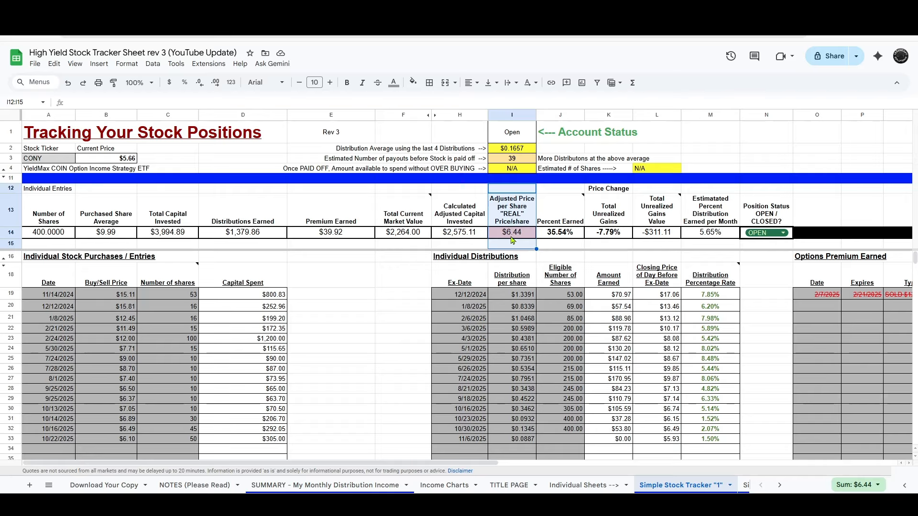
click(185, 191)
drag(179, 224, 178, 258)
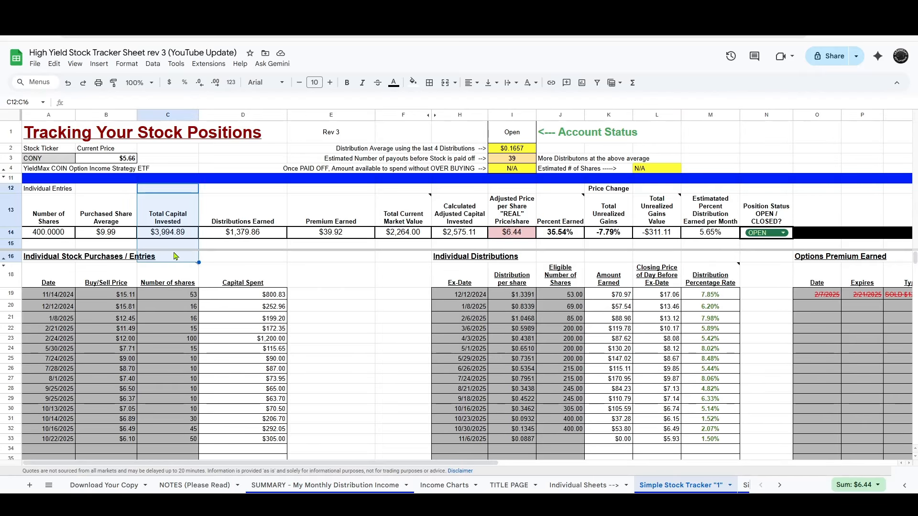
Examine how distributions and premium earned relate to the calculated adjusted capital, number of shares and adjusted price per share.
click(267, 203)
drag(325, 207, 332, 264)
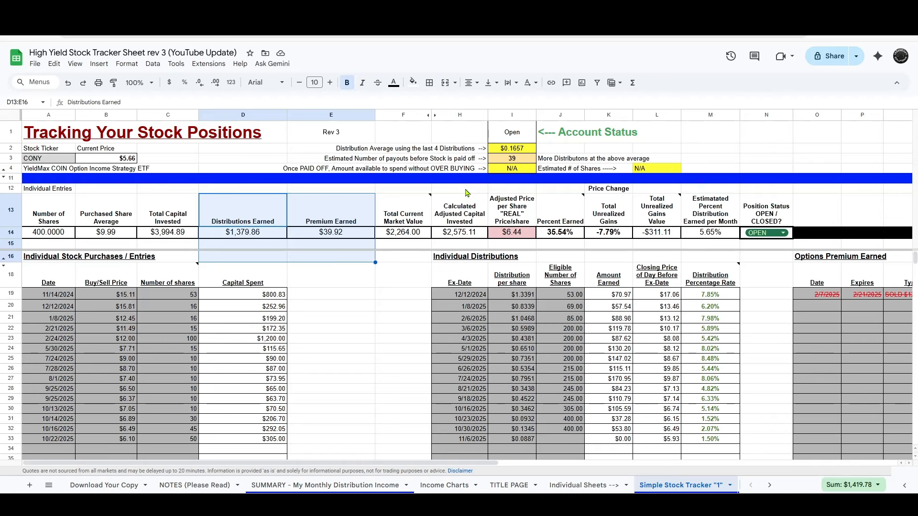
drag(467, 191, 470, 249)
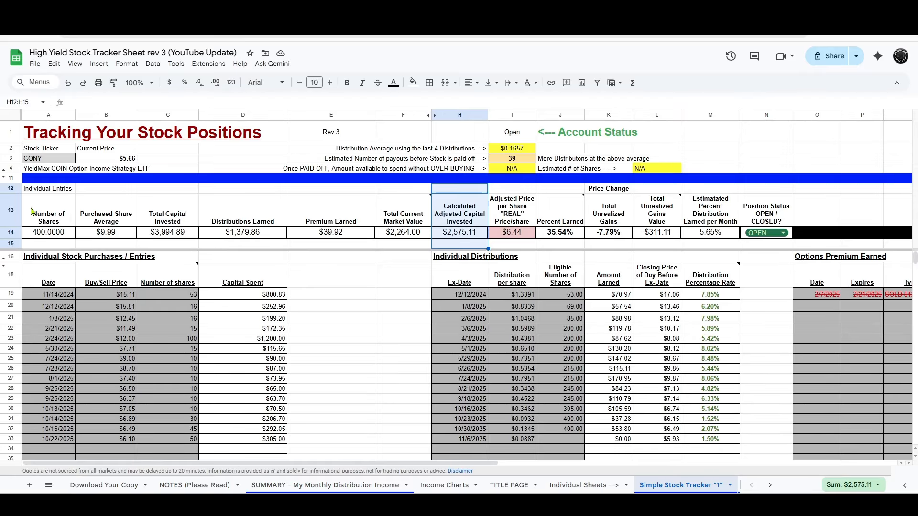
drag(51, 226, 52, 255)
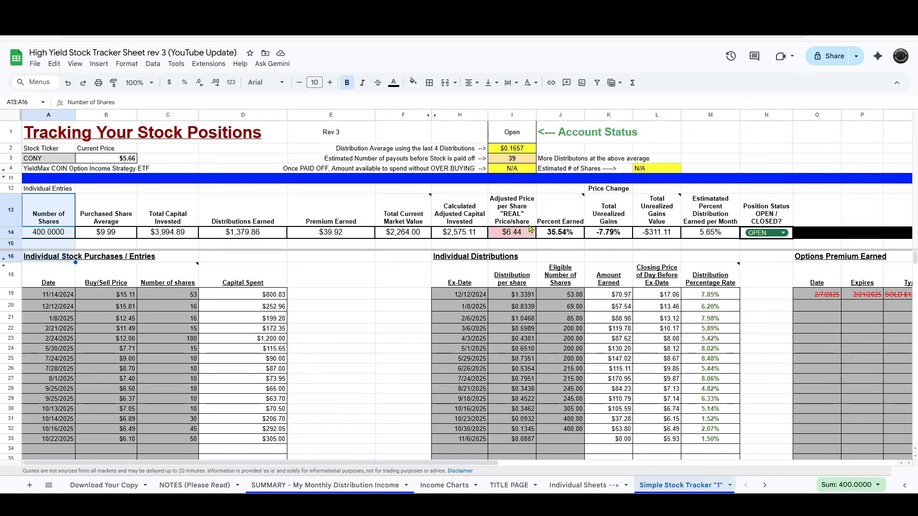
drag(524, 188, 527, 260)
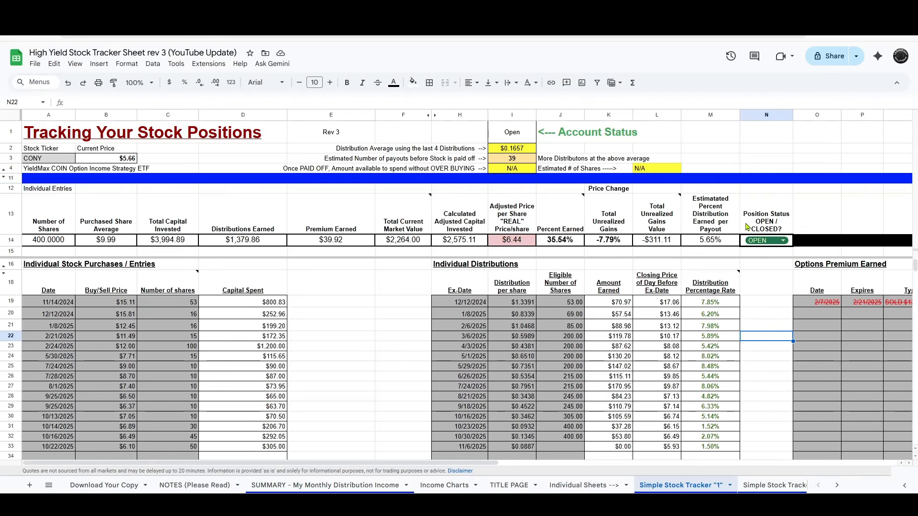
Compare the estimated percent distribution earned per payout with the Distribution Percentage Rate column of the individual distributions.
drag(722, 189, 725, 256)
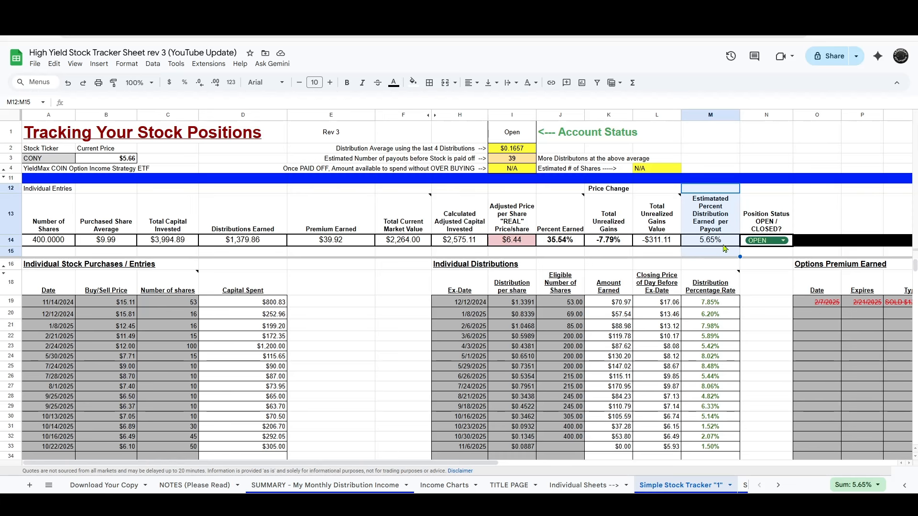
drag(714, 269, 712, 449)
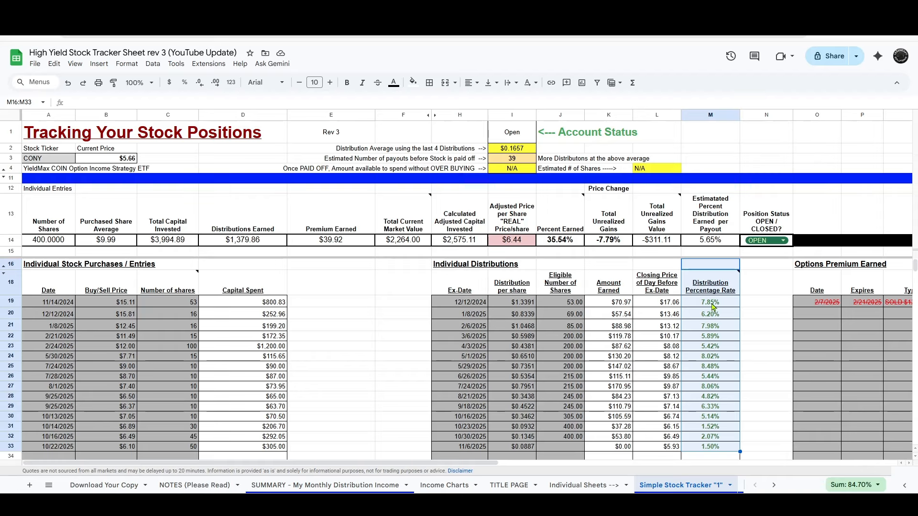
mouse_move(723, 294)
drag(720, 191, 721, 242)
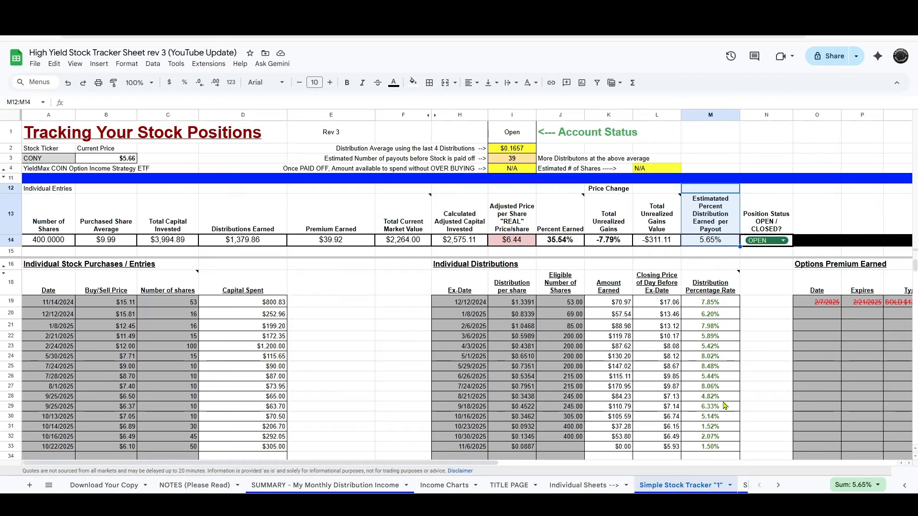
click(711, 268)
drag(706, 325, 712, 437)
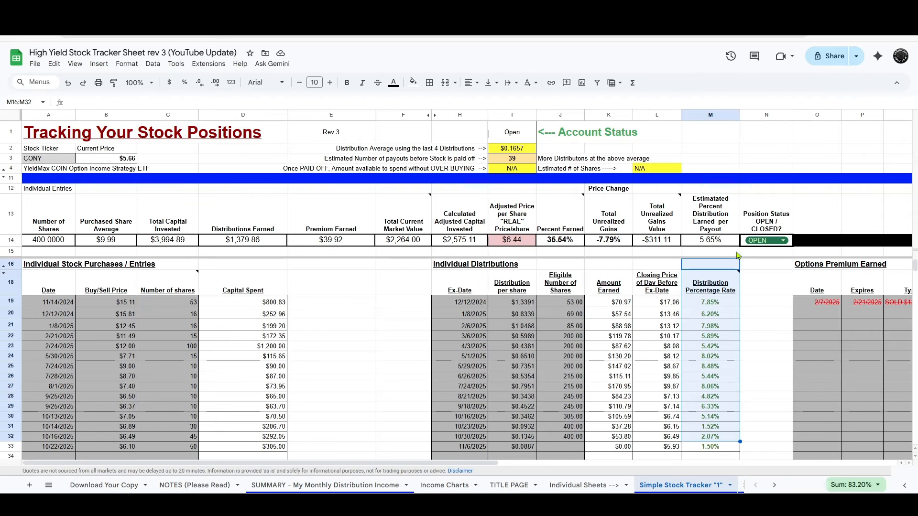
click(765, 326)
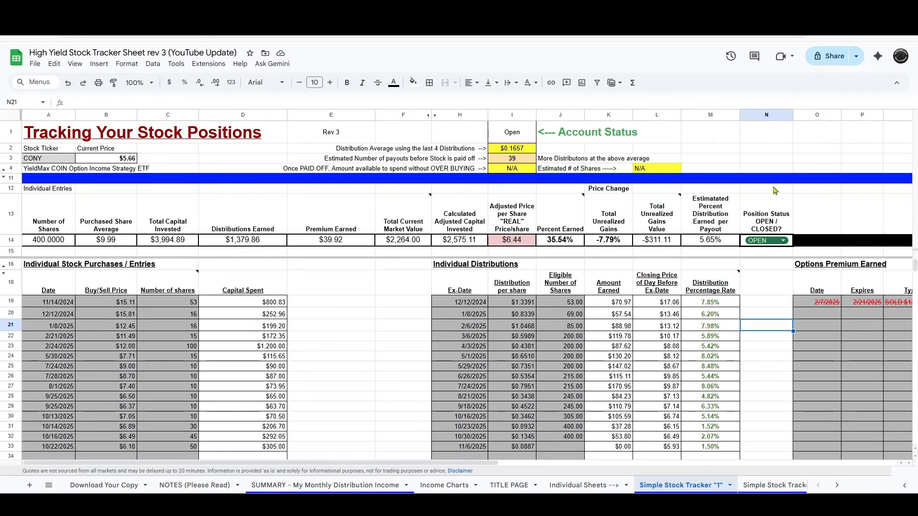
Inspect the Position Status cell and the price and share-count cells of the first empty purchase row.
drag(775, 191, 780, 287)
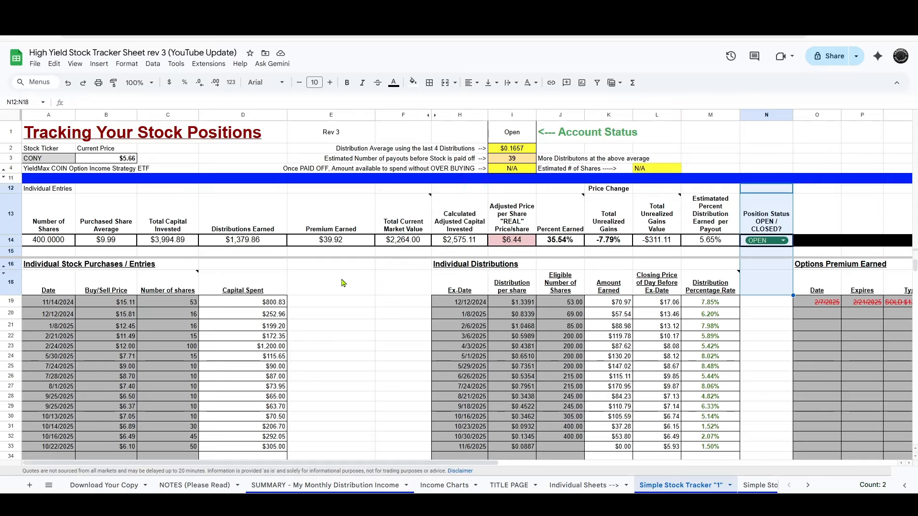
click(361, 336)
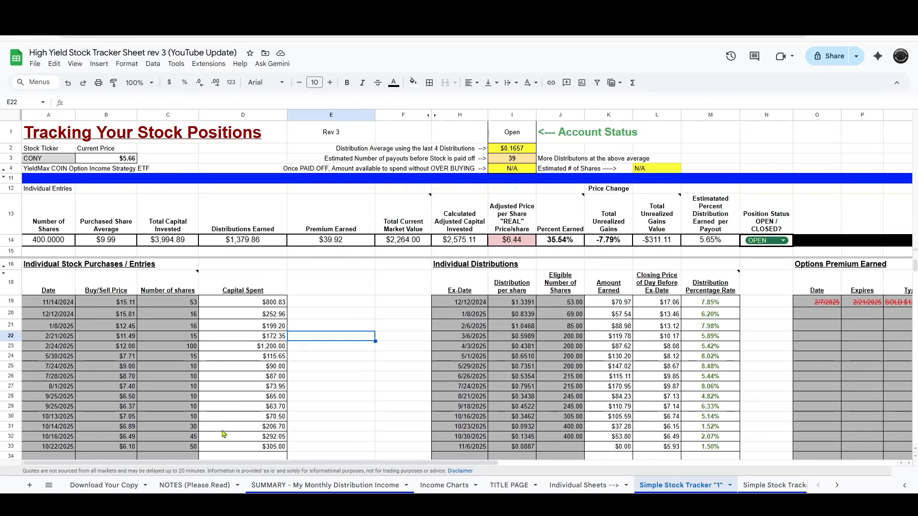
scroll(170, 405, down, 2)
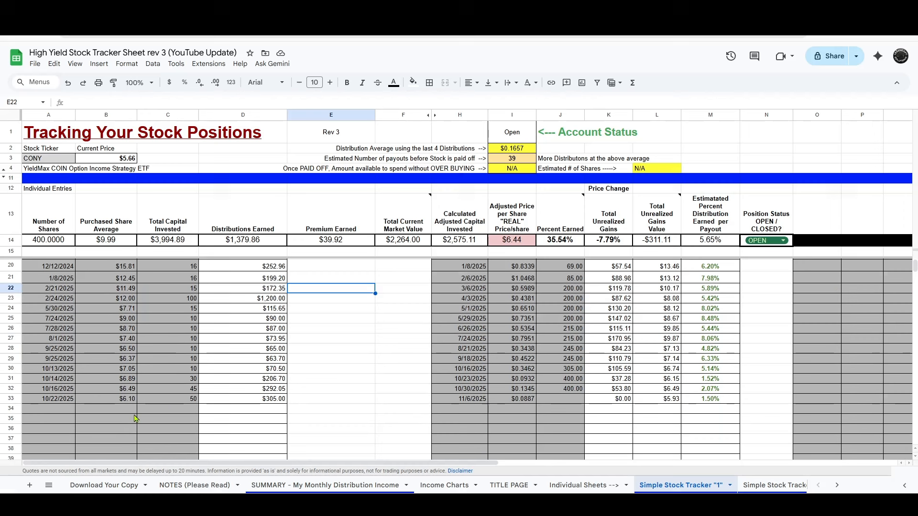
click(106, 410)
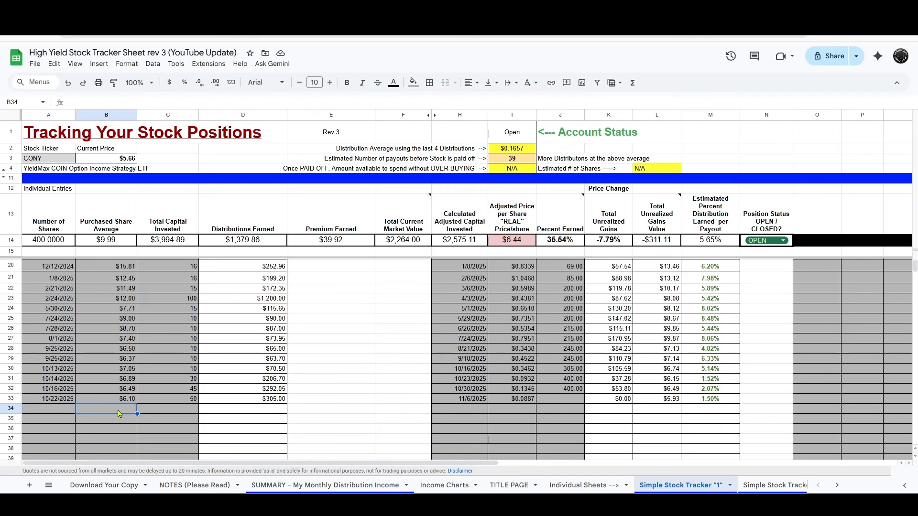
click(184, 412)
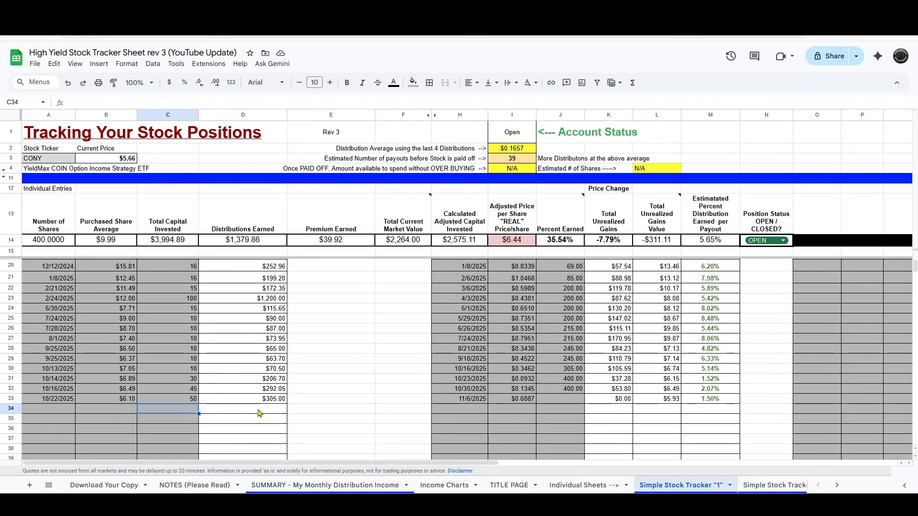
scroll(259, 413, up, 2)
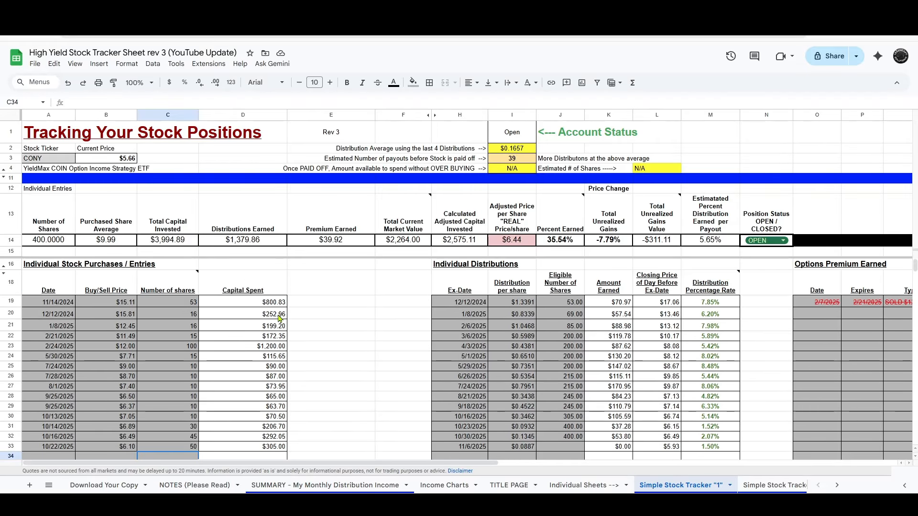
Examine the Account Status cells in the header row and the sheet's Rev 3 revision label.
drag(417, 133, 619, 140)
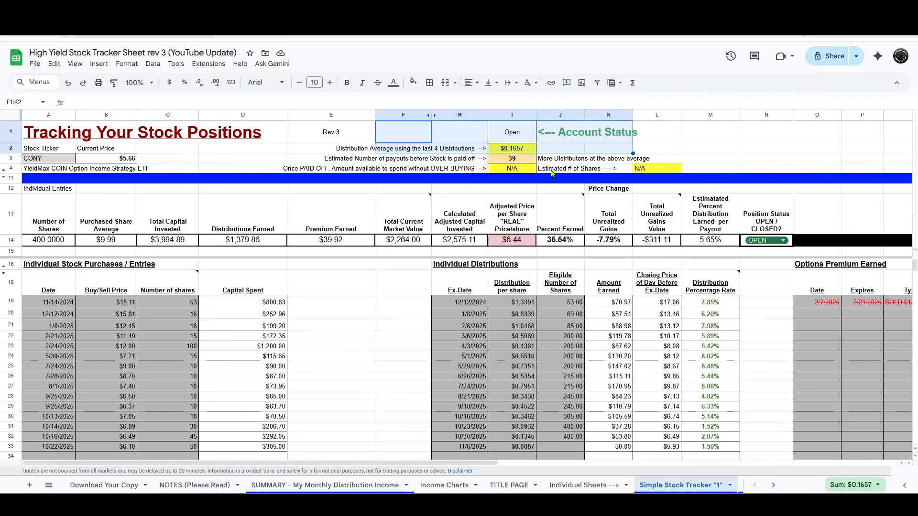
click(356, 326)
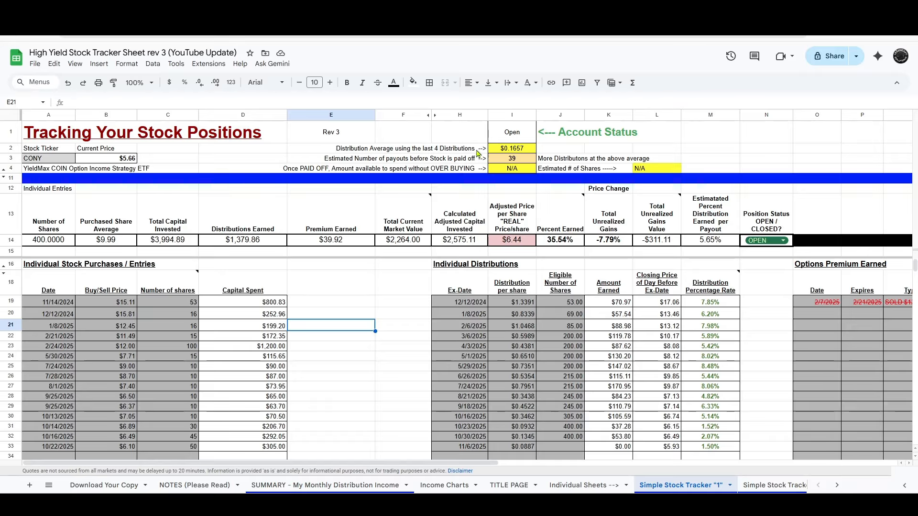
drag(459, 135, 596, 141)
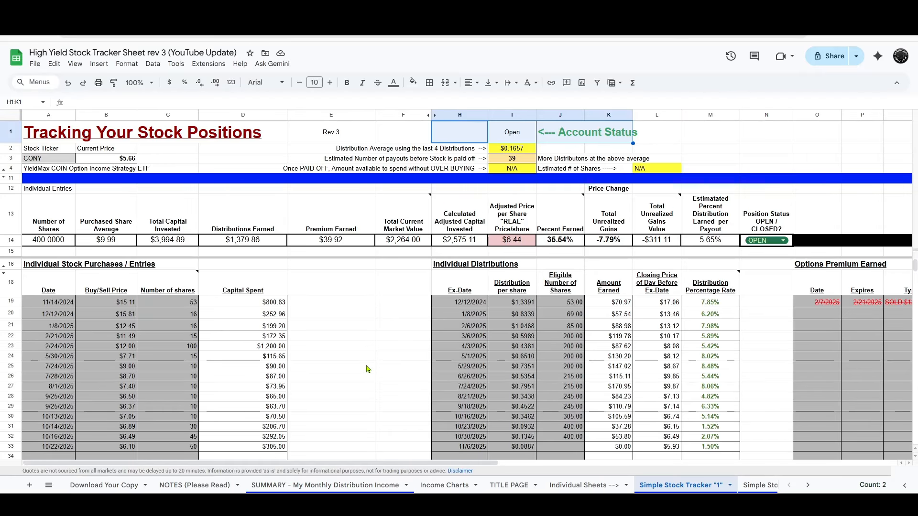
click(354, 346)
mouse_move(546, 228)
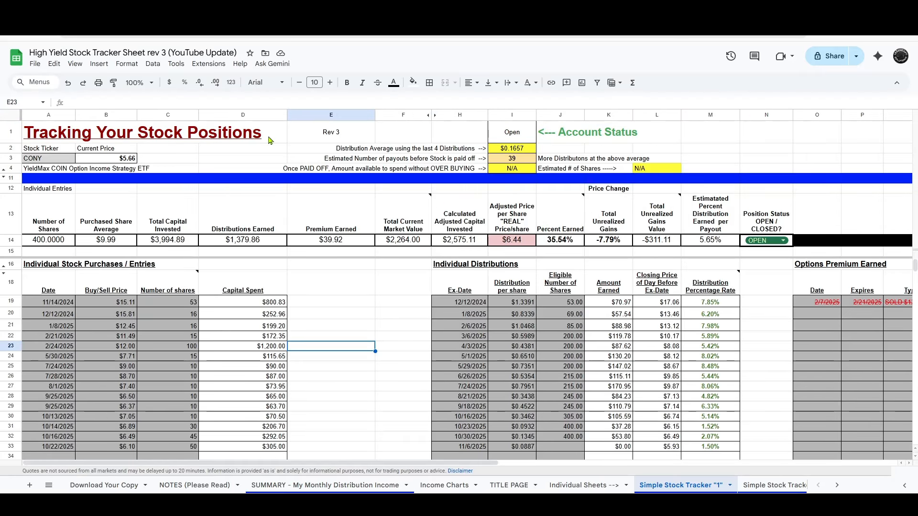
drag(270, 140, 358, 152)
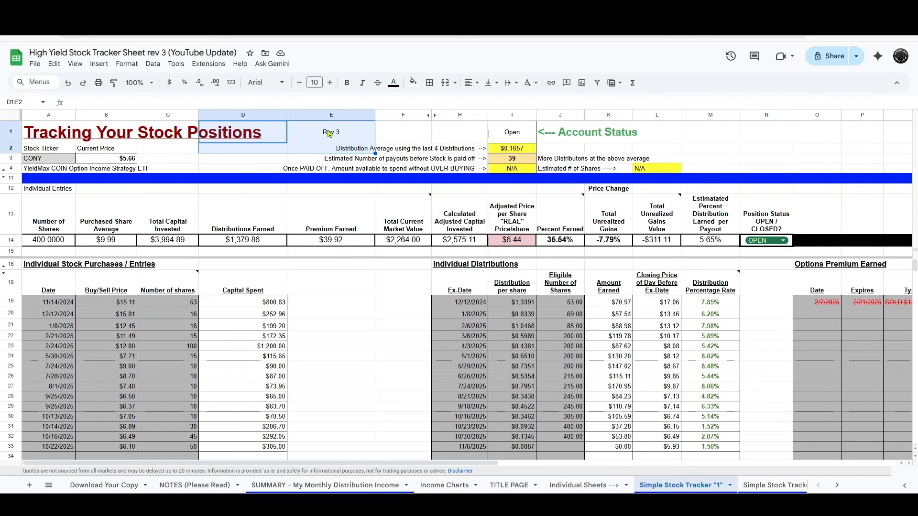
click(352, 369)
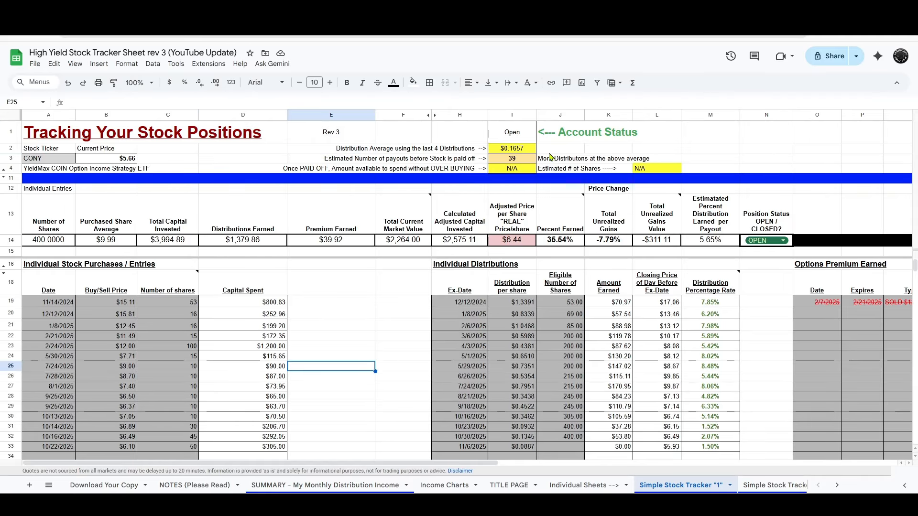
Compare the average of the last 4 distributions with the estimated number of payouts before the stock is paid off.
drag(561, 149, 451, 148)
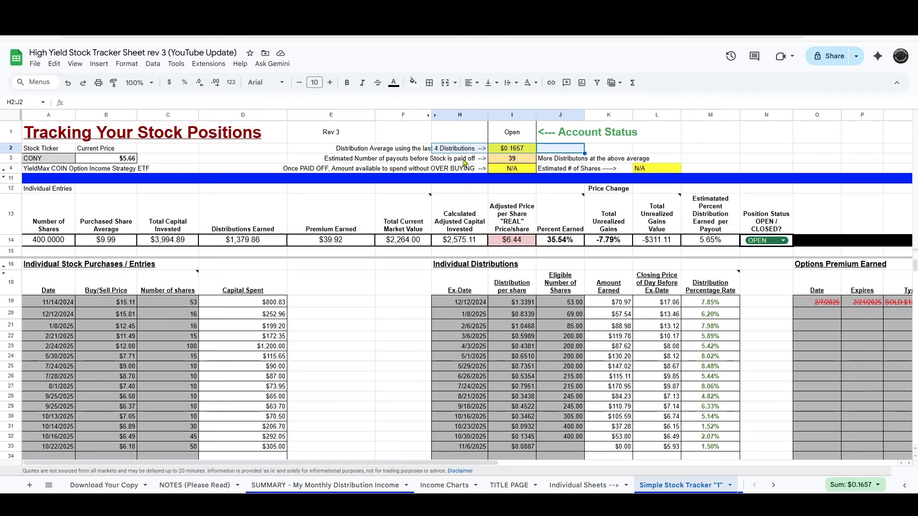
drag(464, 162, 478, 149)
drag(471, 164, 551, 164)
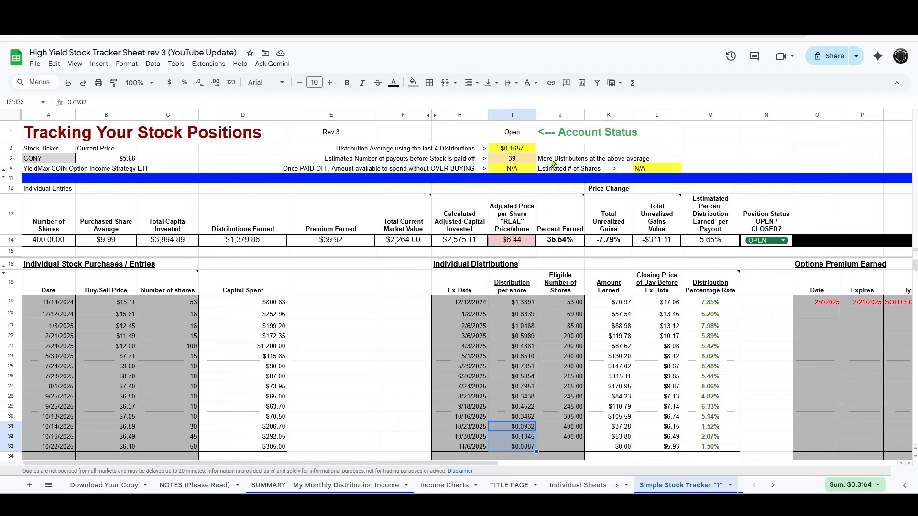
drag(568, 161, 477, 160)
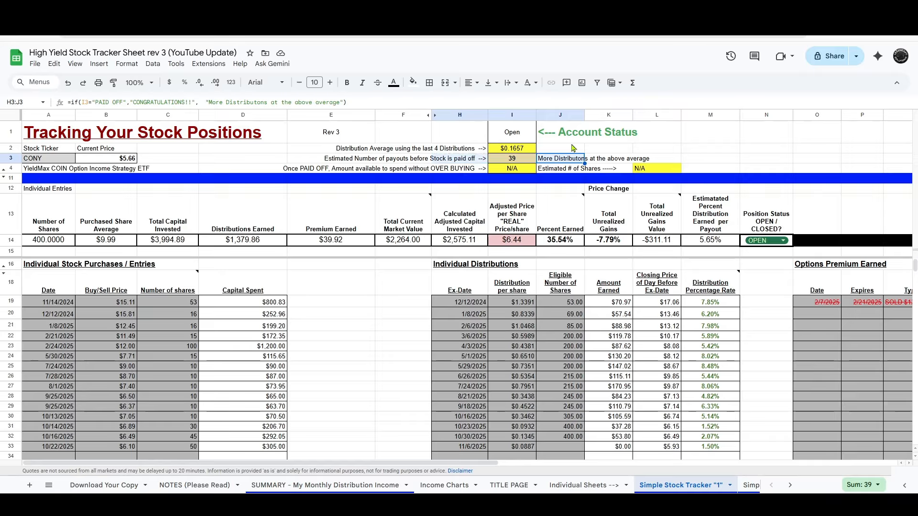
drag(557, 146, 471, 137)
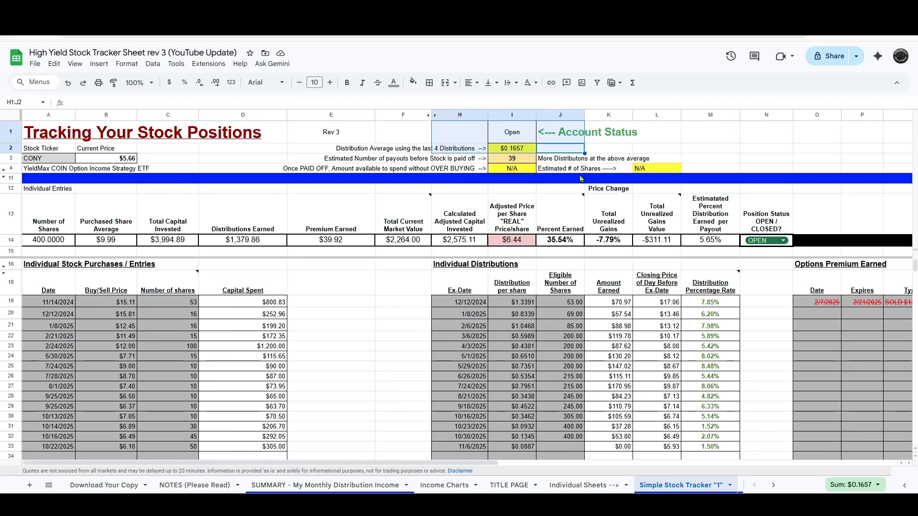
drag(569, 161, 464, 162)
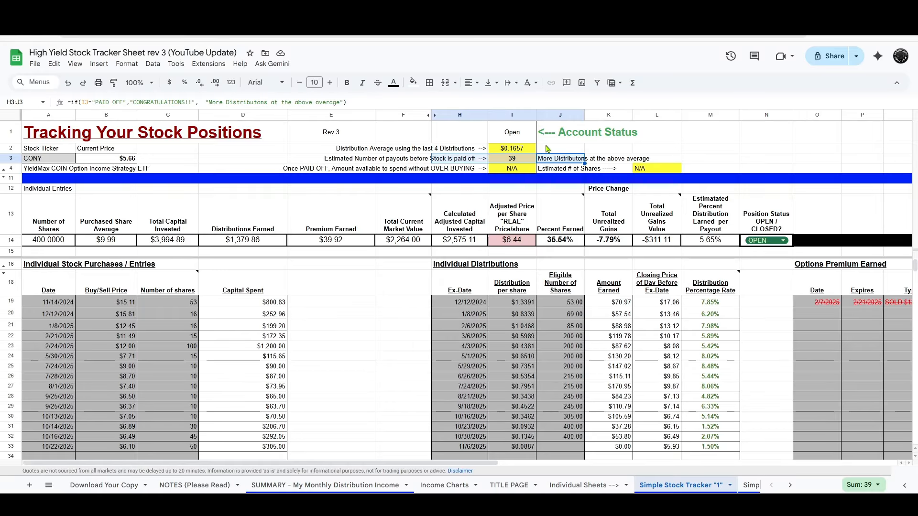
drag(551, 148, 463, 146)
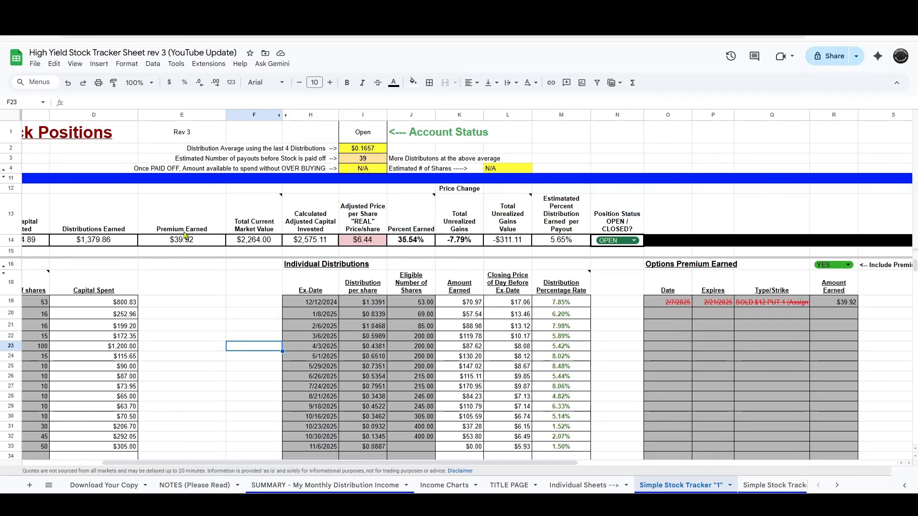
Check the Premium Earned summary cell against the Options Premium Earned section.
drag(186, 208, 183, 256)
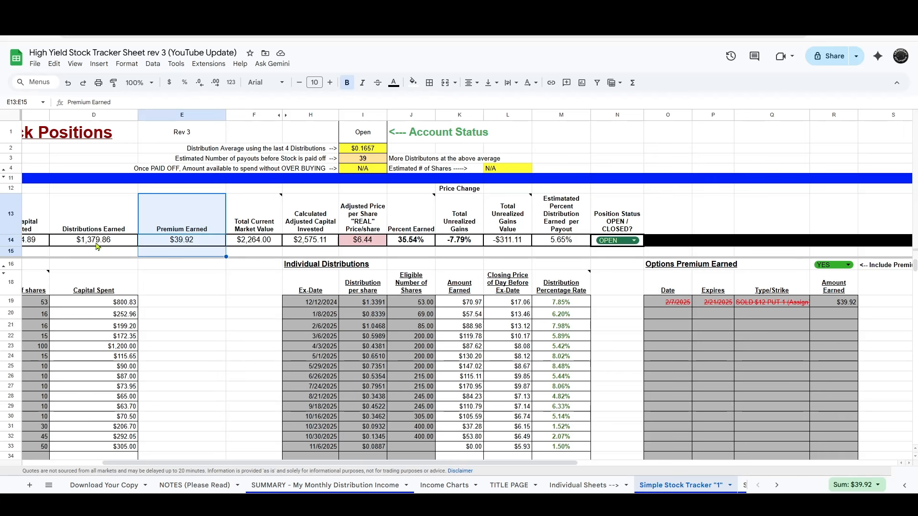
scroll(323, 292, left, 3)
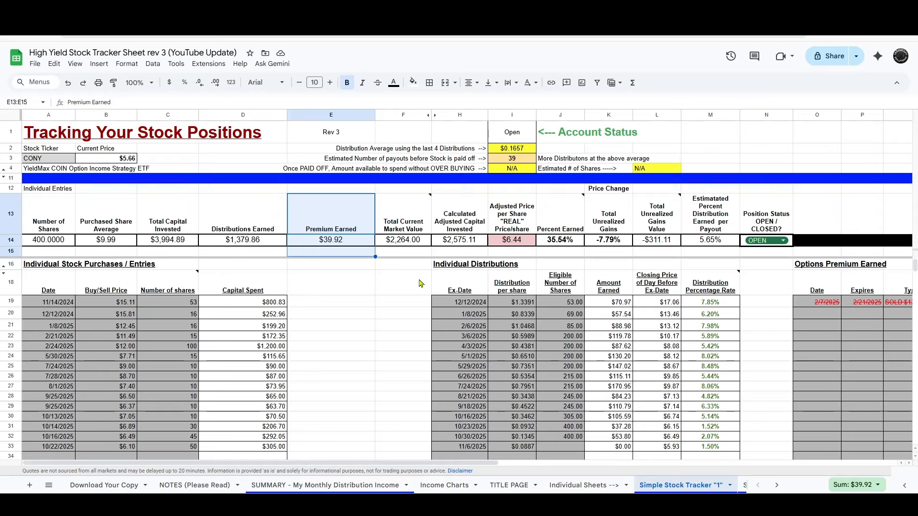
Look at the SUMMARY sheet and the individual sheets Simple Stock Tracker "1" through "4".
click(426, 316)
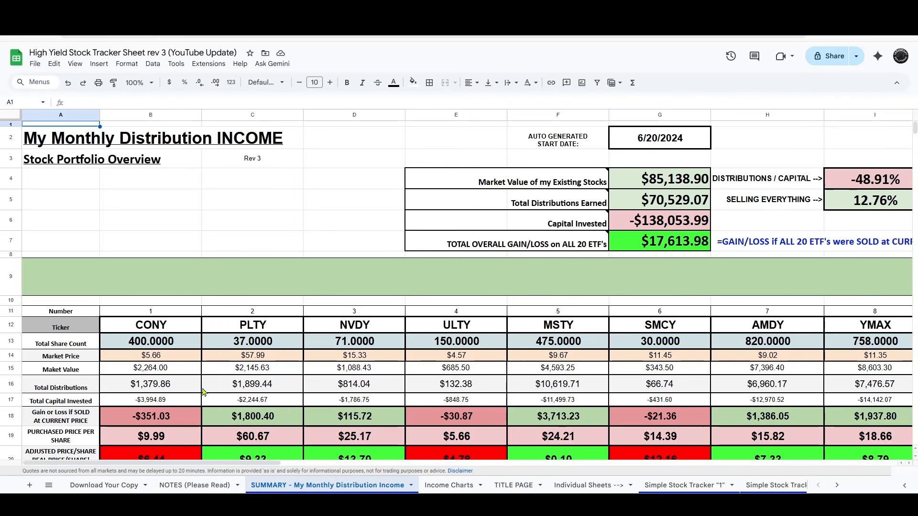
scroll(693, 492, right, 5)
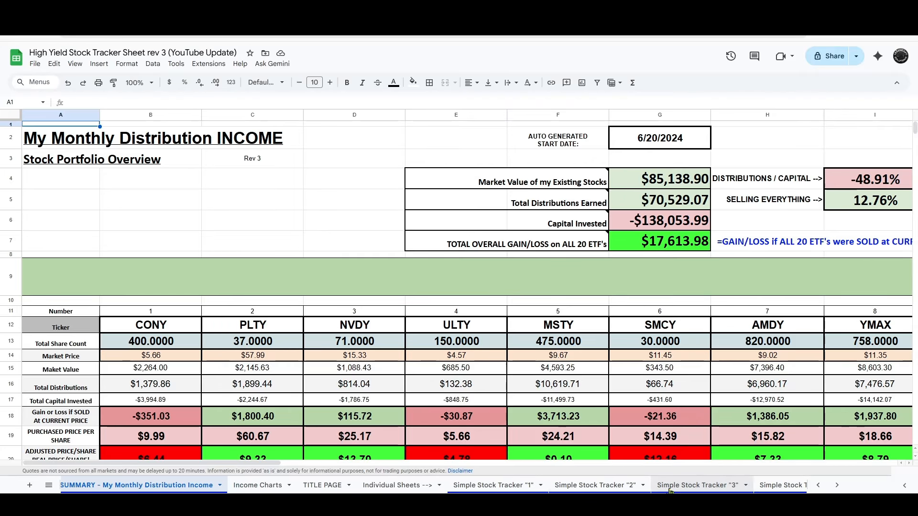
scroll(607, 491, right, 2)
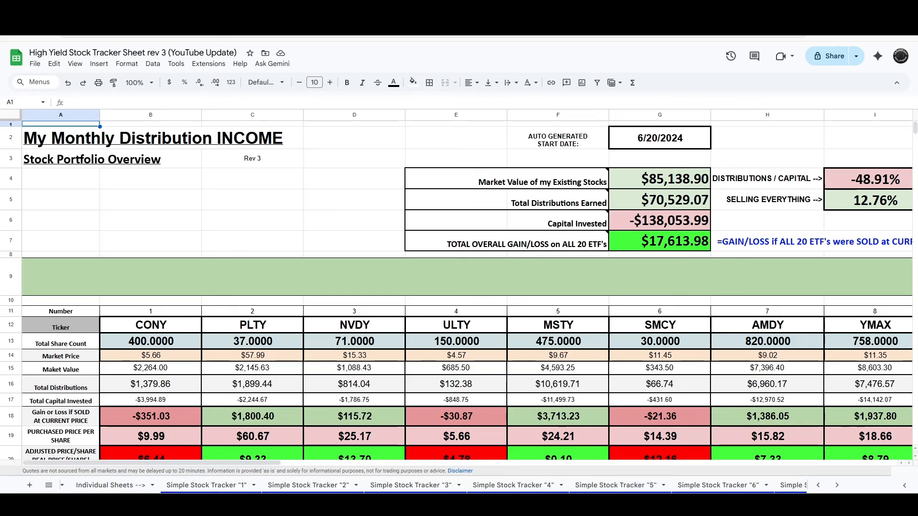
click(218, 487)
click(308, 487)
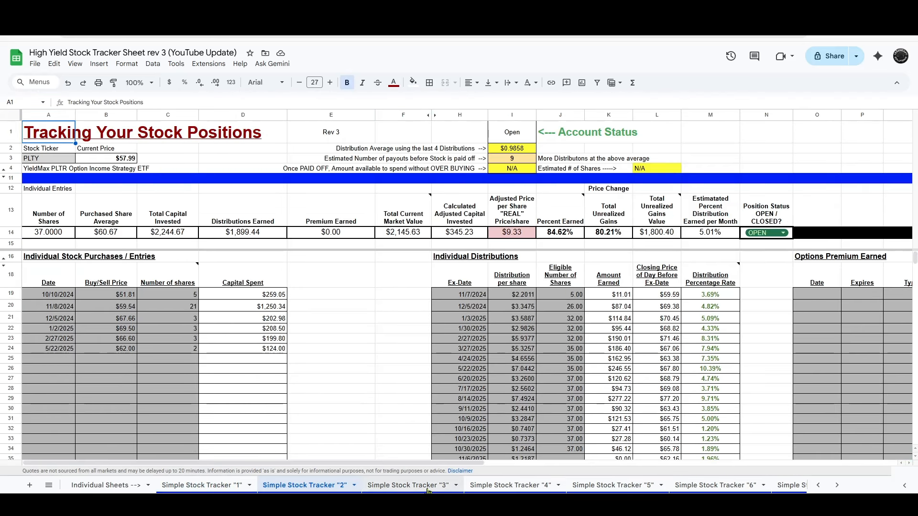
click(427, 488)
click(521, 488)
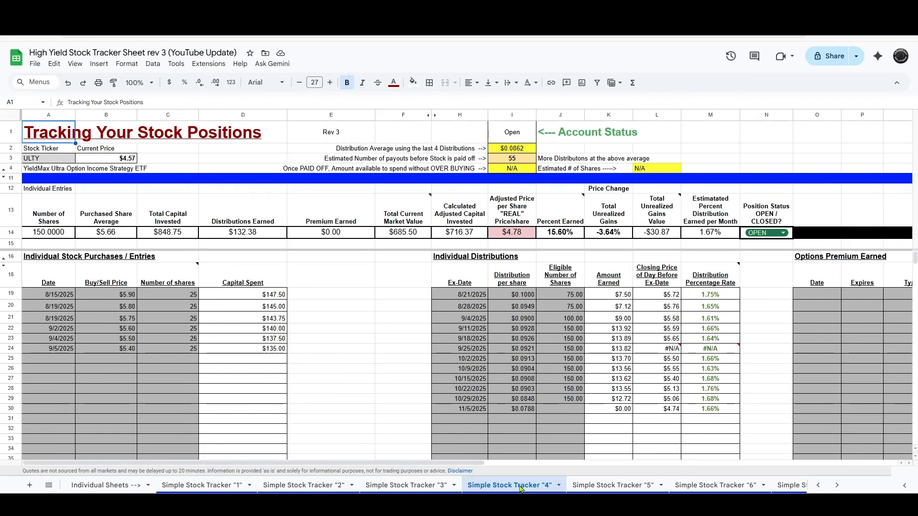
Browse the list of sheets through Simple Stock Tracker "20" and "BLANK", and return to the first sheets.
scroll(478, 489, right, 10)
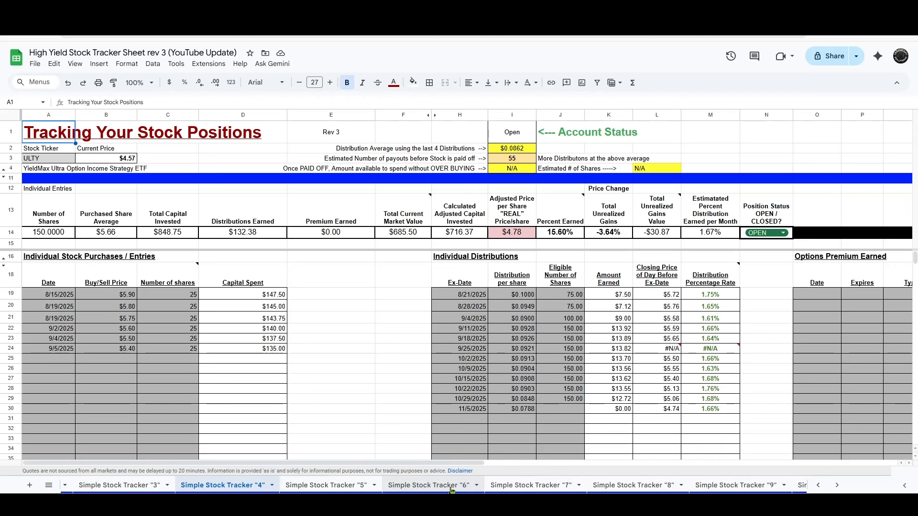
scroll(451, 489, right, 15)
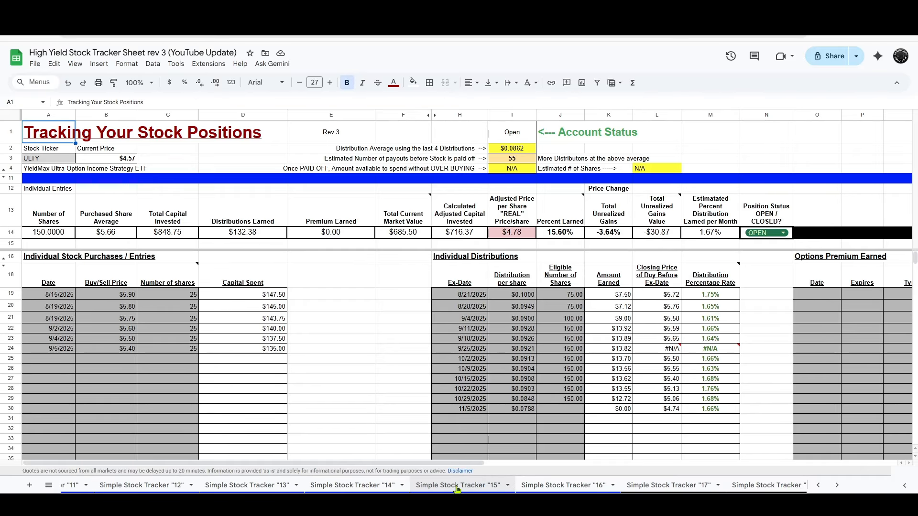
scroll(458, 489, right, 3)
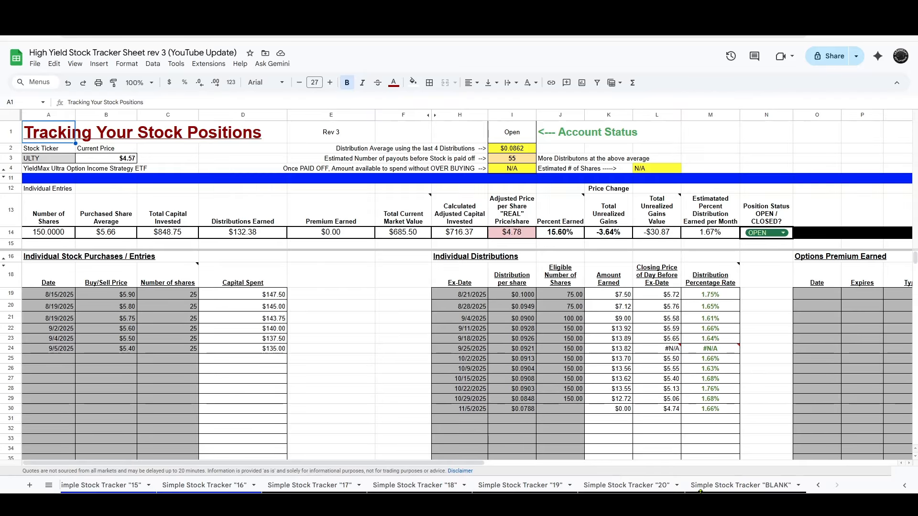
scroll(638, 488, left, 20)
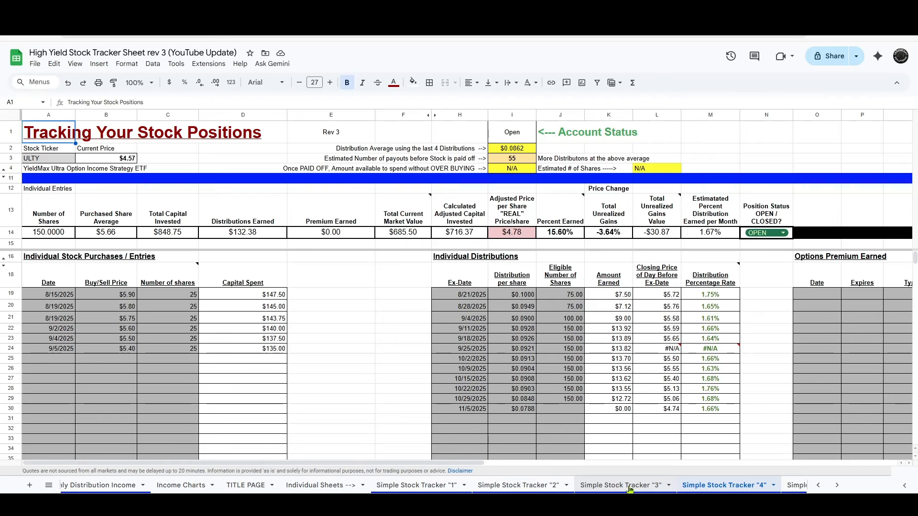
scroll(631, 489, right, 20)
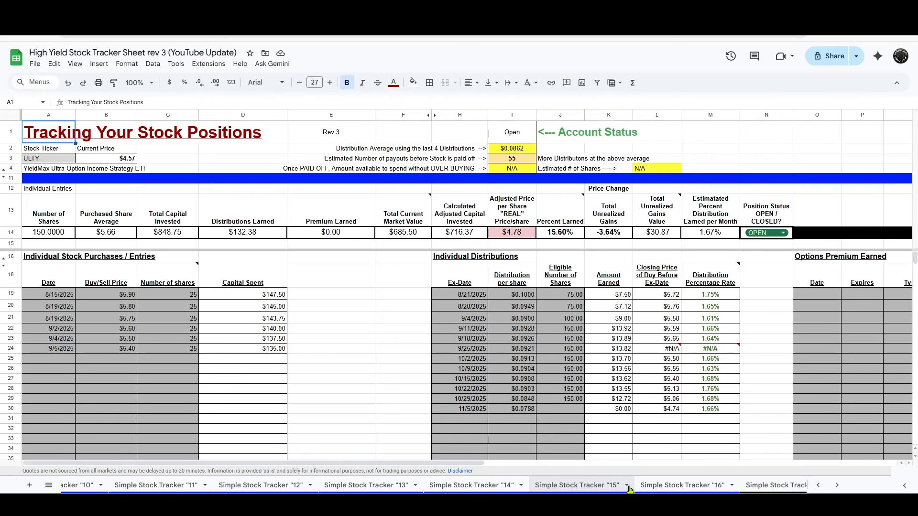
scroll(630, 488, right, 2)
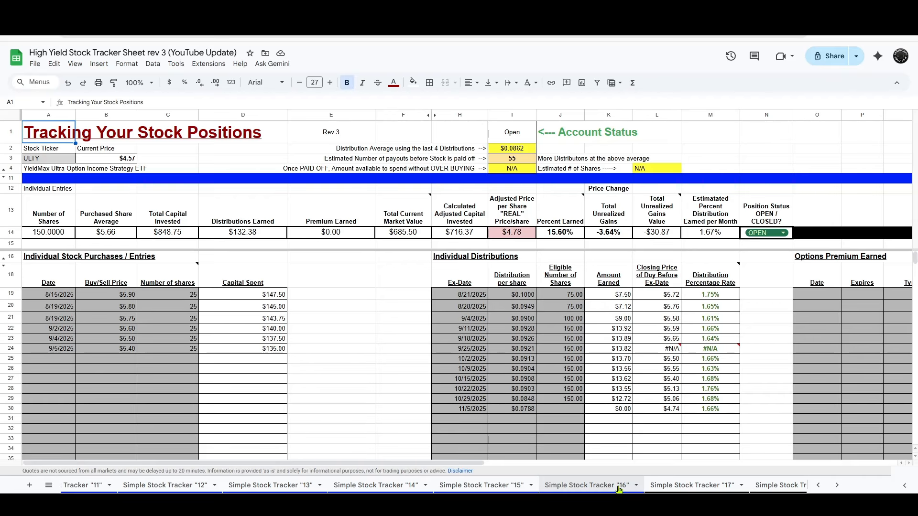
scroll(620, 489, left, 20)
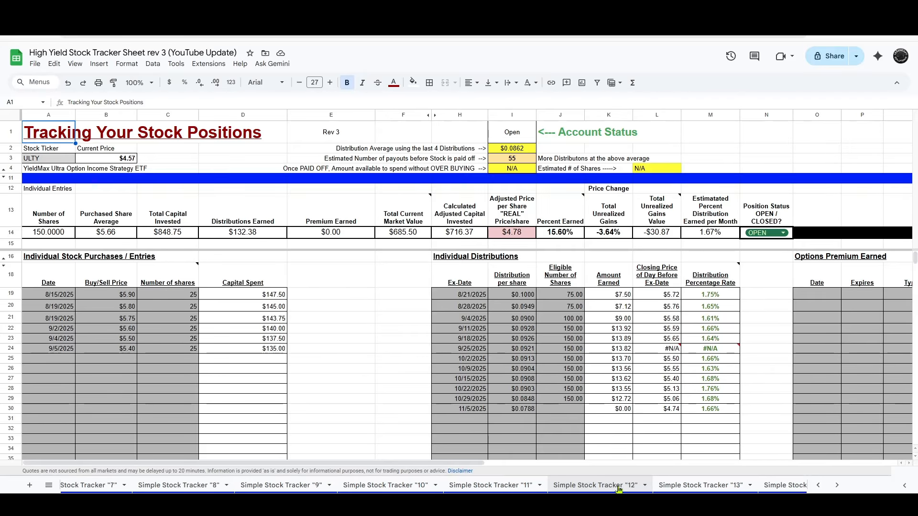
scroll(618, 489, left, 1)
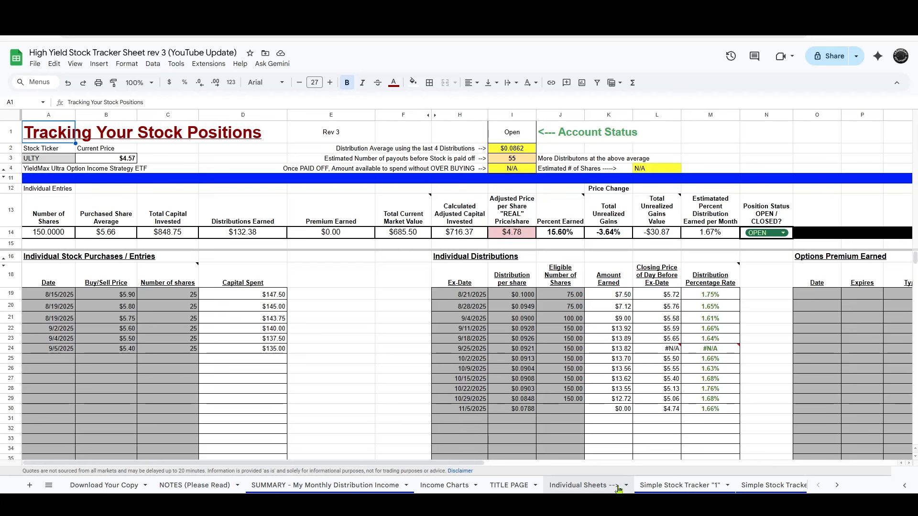
Open the SUMMARY - My Monthly Distribution Income sheet and look over its per-ticker table down to the paid-off estimates.
click(325, 485)
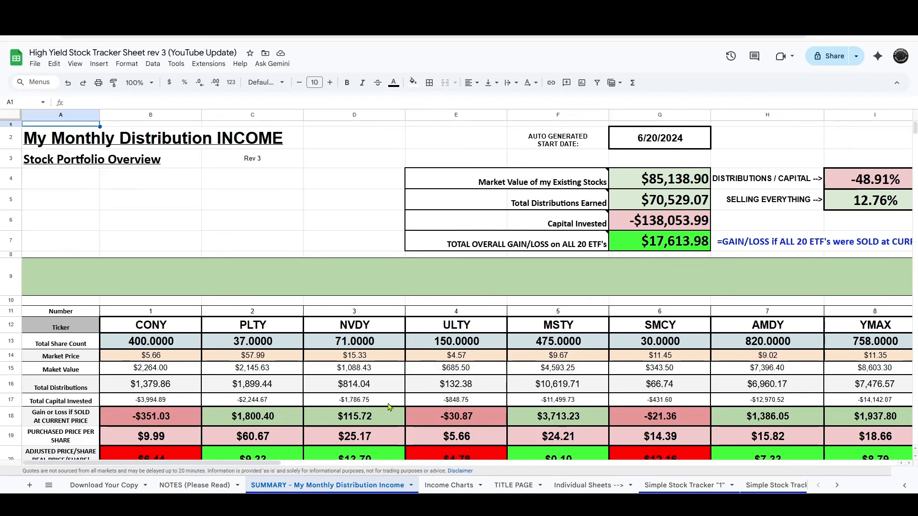
scroll(390, 279, down, 2)
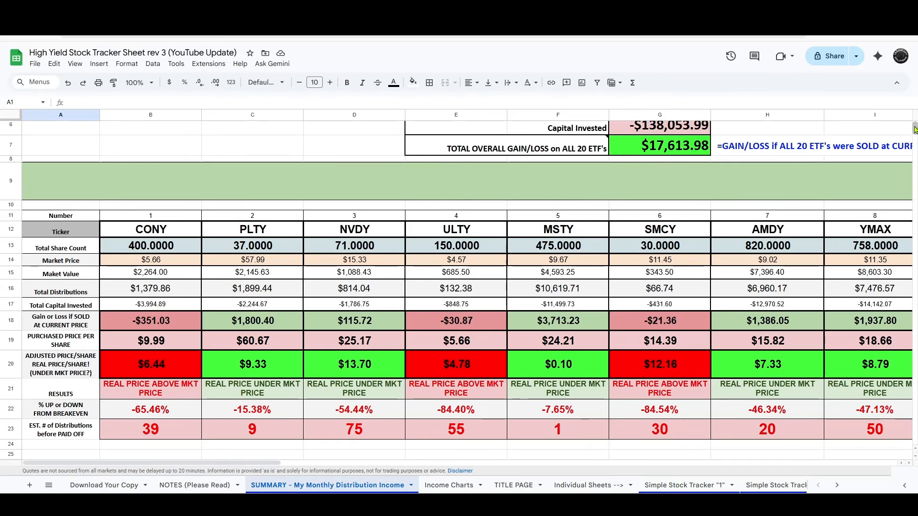
scroll(703, 166, up, 2)
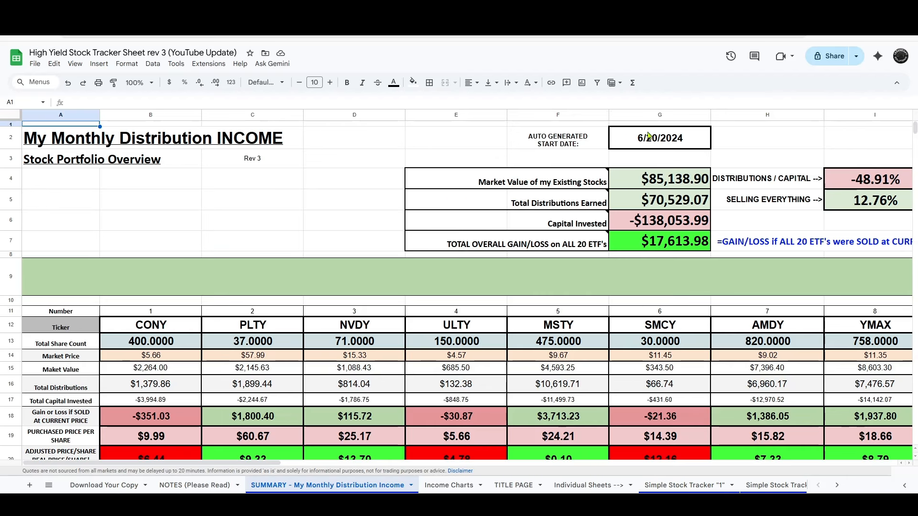
Examine the portfolio overview's Market Value note, Total Distributions Earned and Capital Invested rows.
click(723, 147)
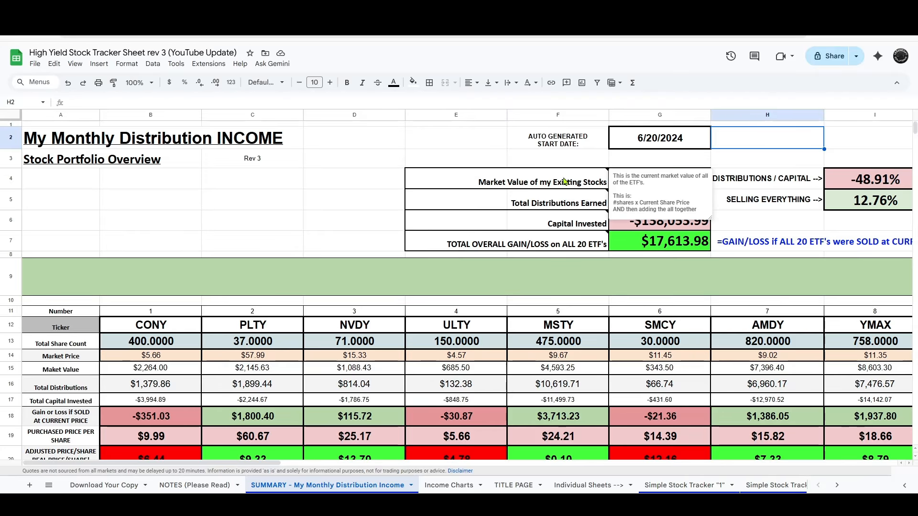
click(767, 187)
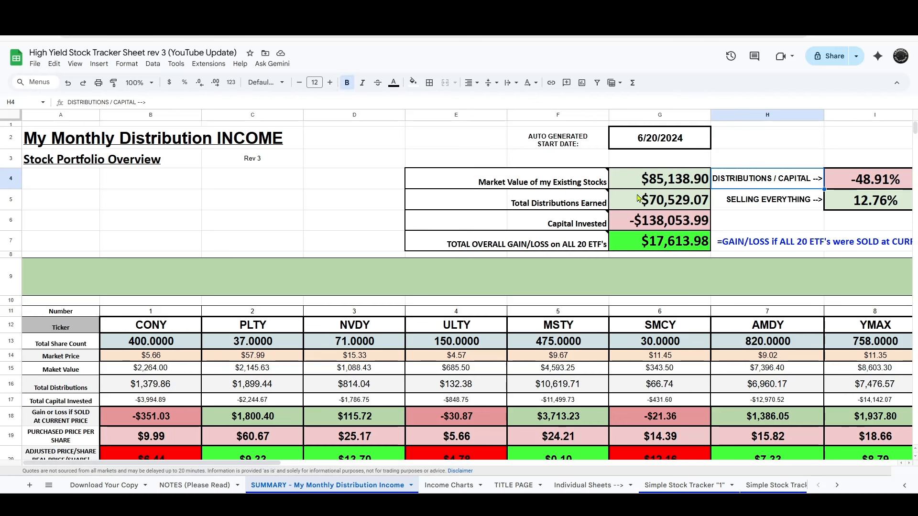
click(529, 201)
drag(529, 201, 484, 228)
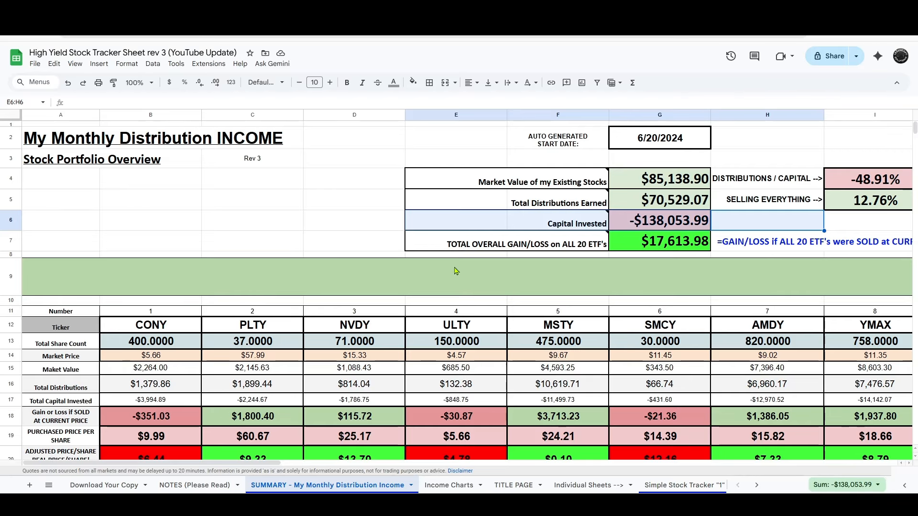
Inspect the TOTAL OVERALL GAIN/LOSS row together with its explanation about selling all ETFs at current market price.
scroll(456, 272, right, 5)
click(794, 242)
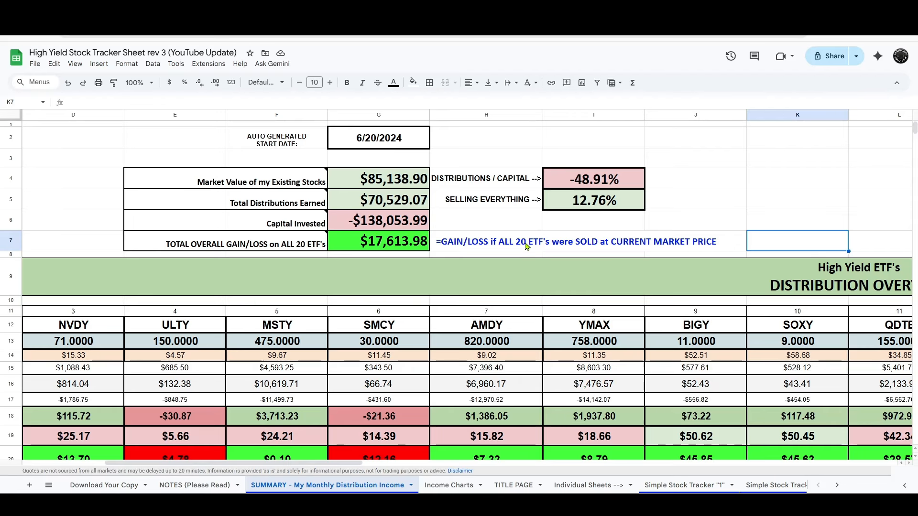
drag(526, 247, 277, 243)
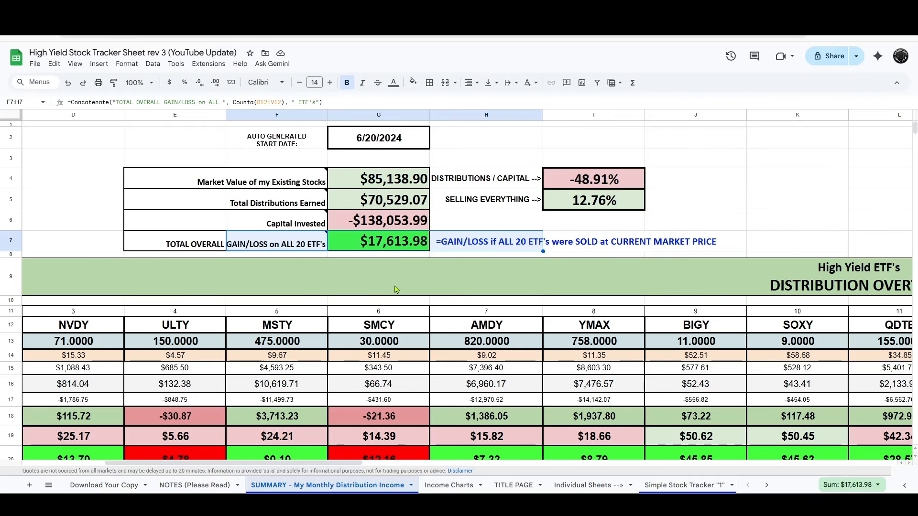
Compare the DISTRIBUTIONS / CAPITAL and SELLING EVERYTHING percentages with the TOTAL OVERALL GAIN/LOSS row.
drag(478, 180, 746, 190)
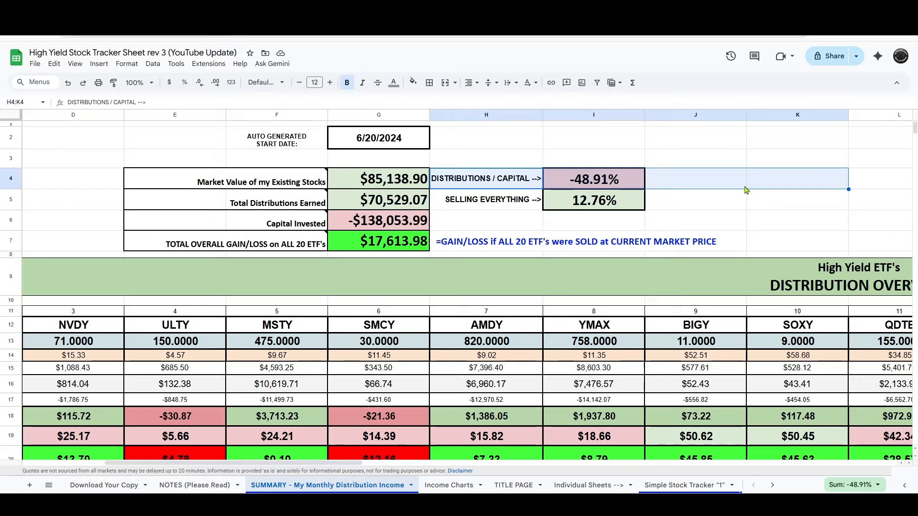
click(523, 244)
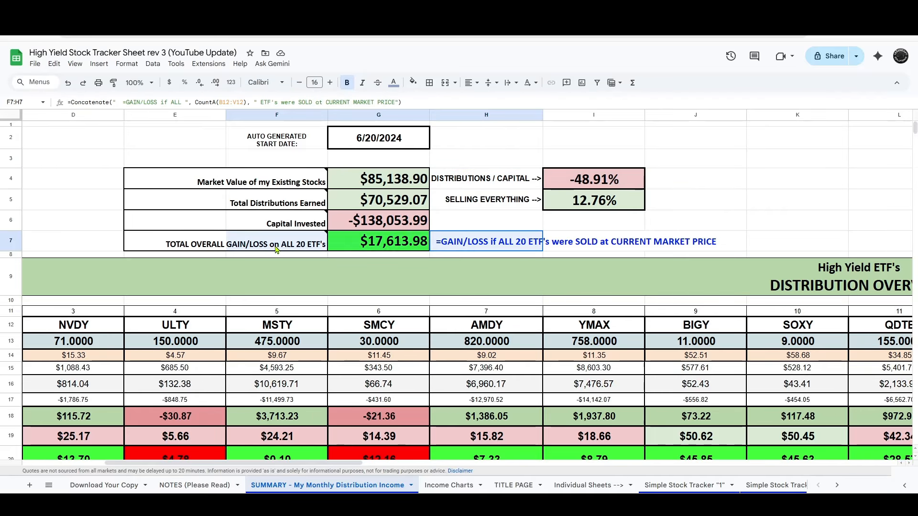
click(248, 274)
drag(260, 243, 457, 244)
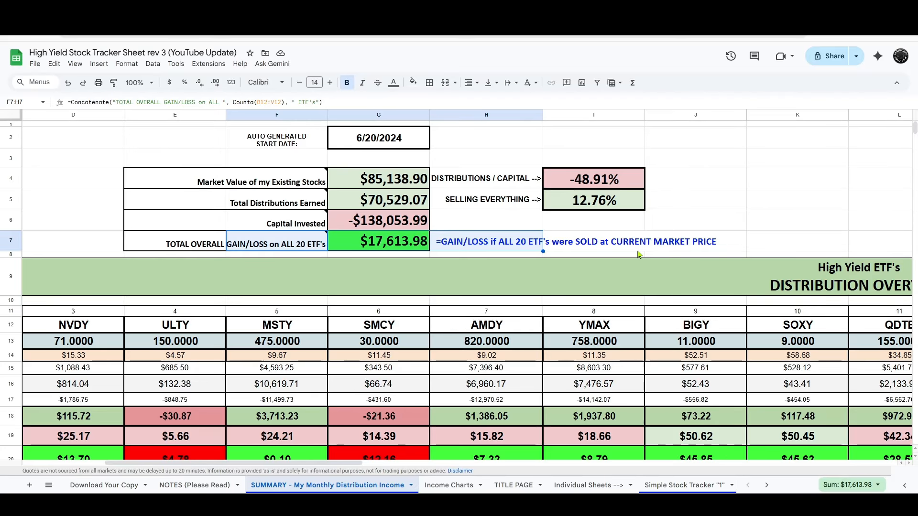
drag(684, 180, 521, 181)
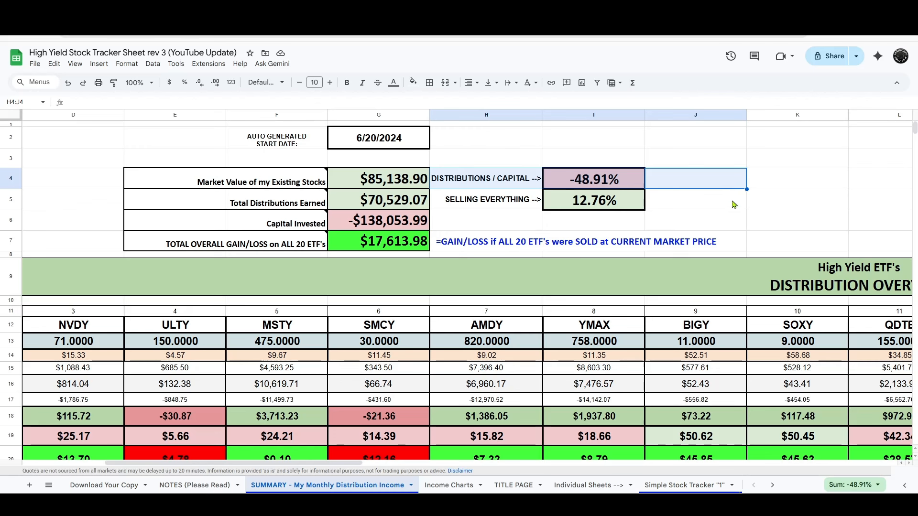
drag(727, 206, 526, 201)
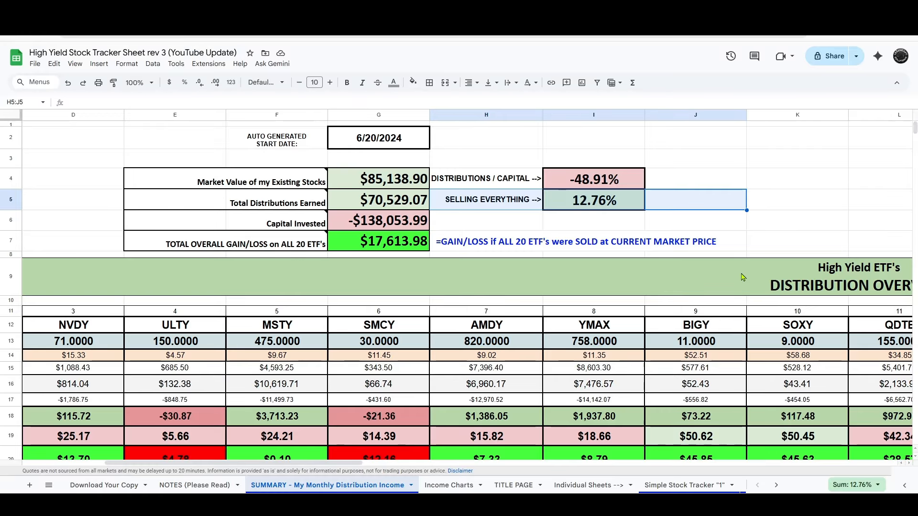
drag(502, 245, 309, 254)
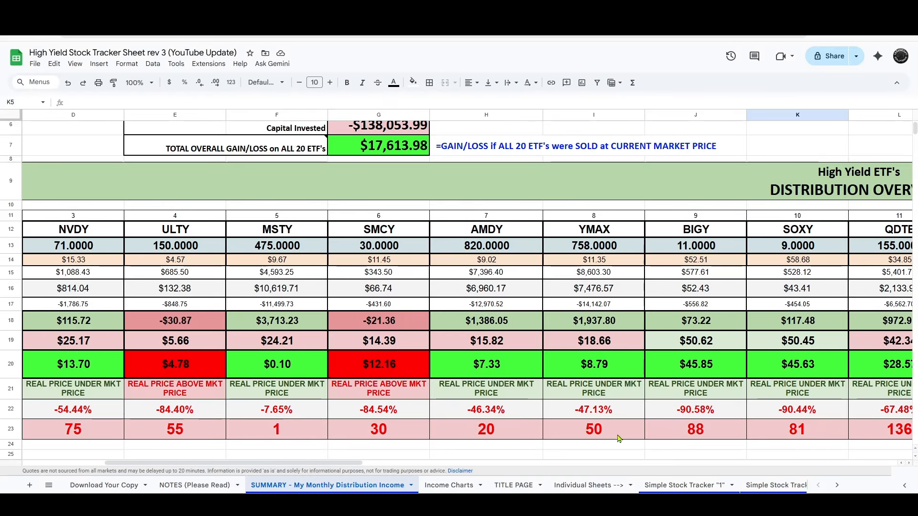
Check the Simple Stock Tracker "1" sheet, and return to the row labels and first ticker columns of the SUMMARY sheet.
click(683, 486)
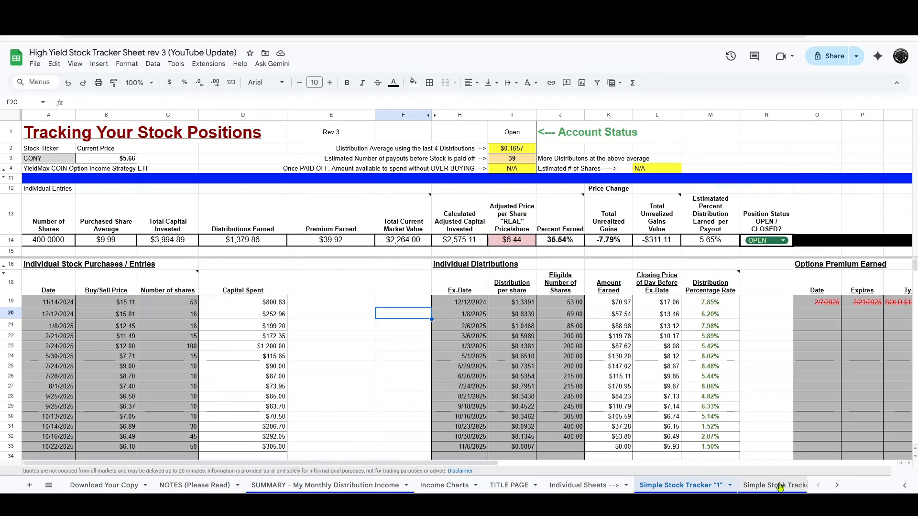
click(322, 486)
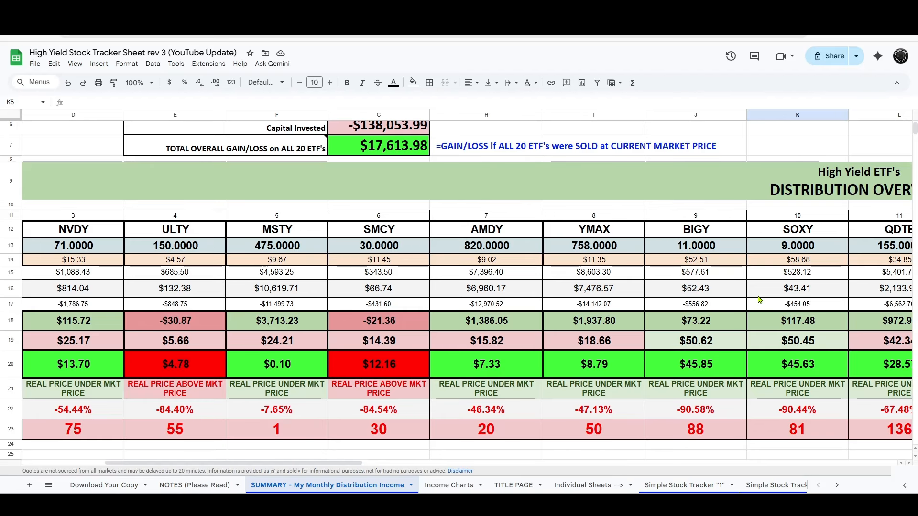
scroll(760, 300, left, 5)
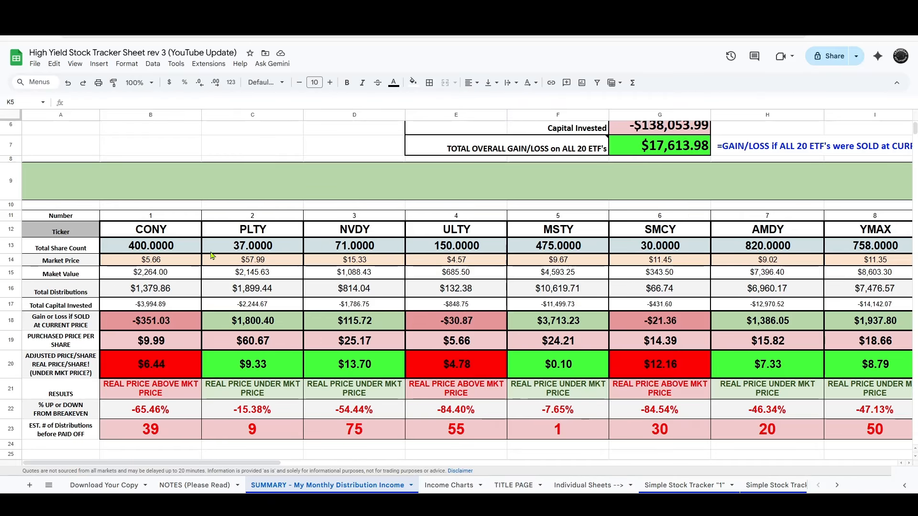
Examine the ticker table's Total Distributions, Total Capital Invested, Gain or Loss if SOLD, Purchased Price and Adjusted Price rows.
click(75, 294)
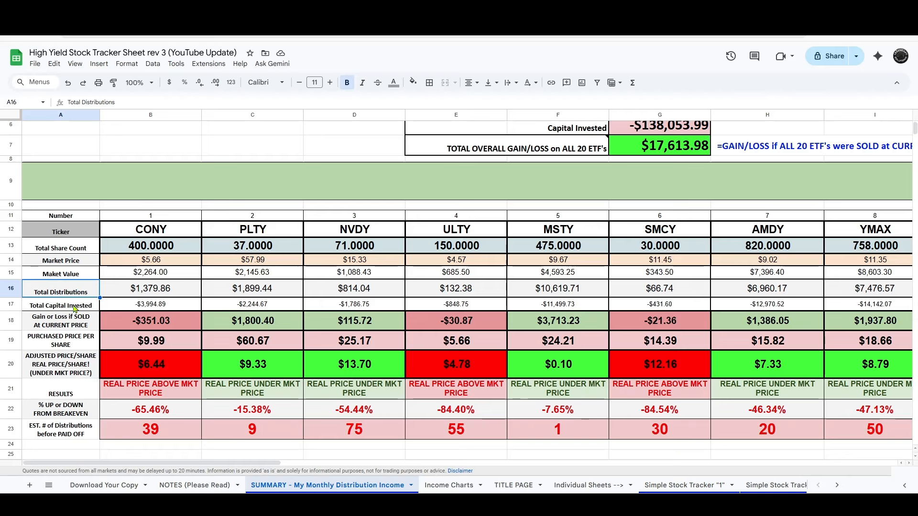
click(77, 305)
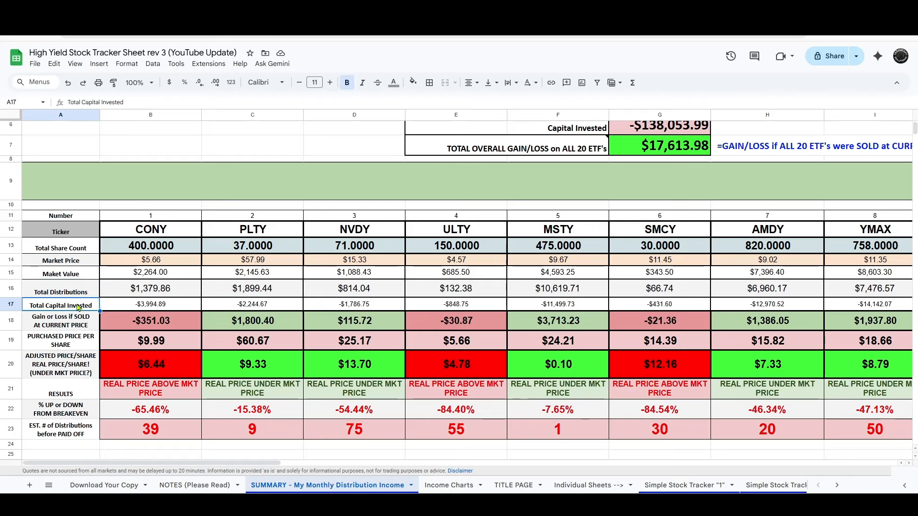
click(74, 323)
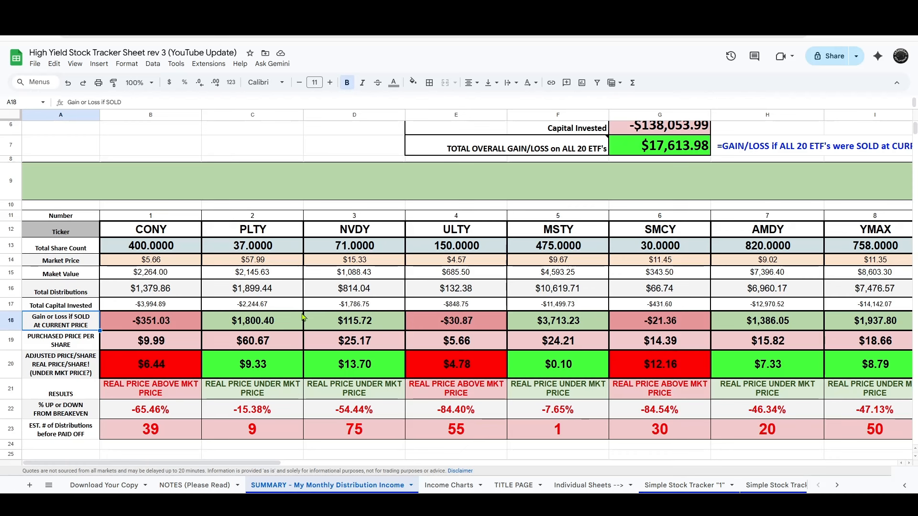
click(74, 342)
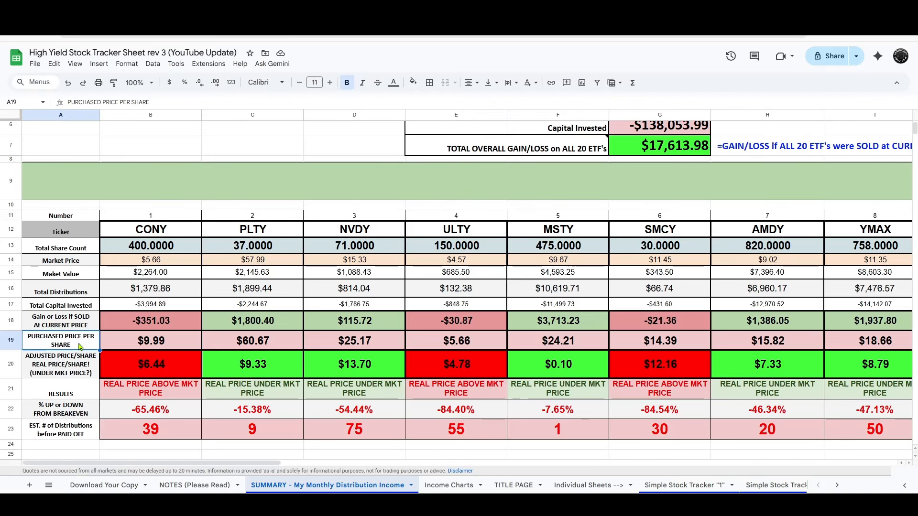
click(67, 365)
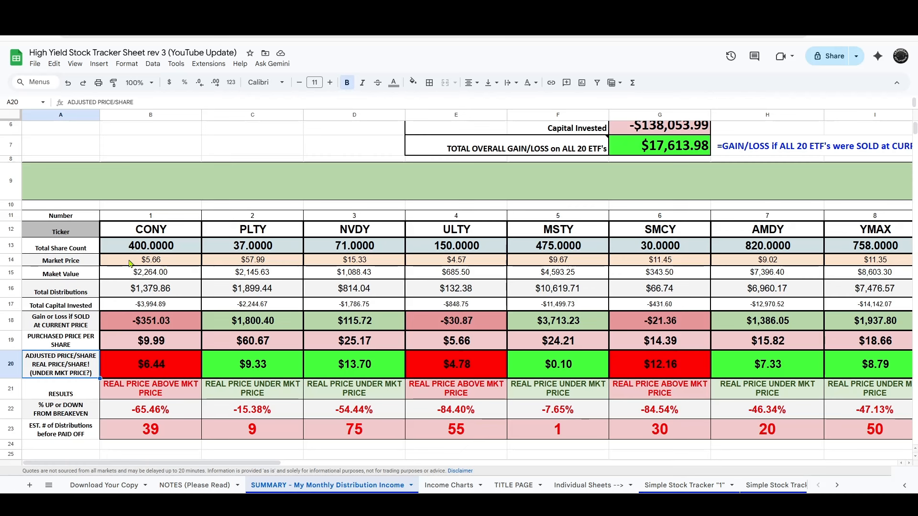
Compare CONY's Market Price with its Adjusted Price/Share, and check the Gain or Loss if SOLD values for CONY and PLTY.
drag(56, 262, 129, 261)
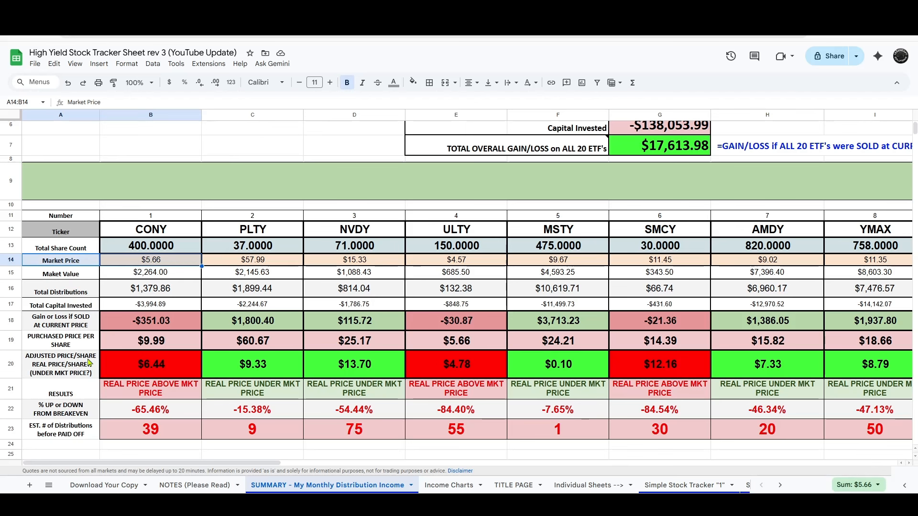
click(72, 366)
shift+click(129, 366)
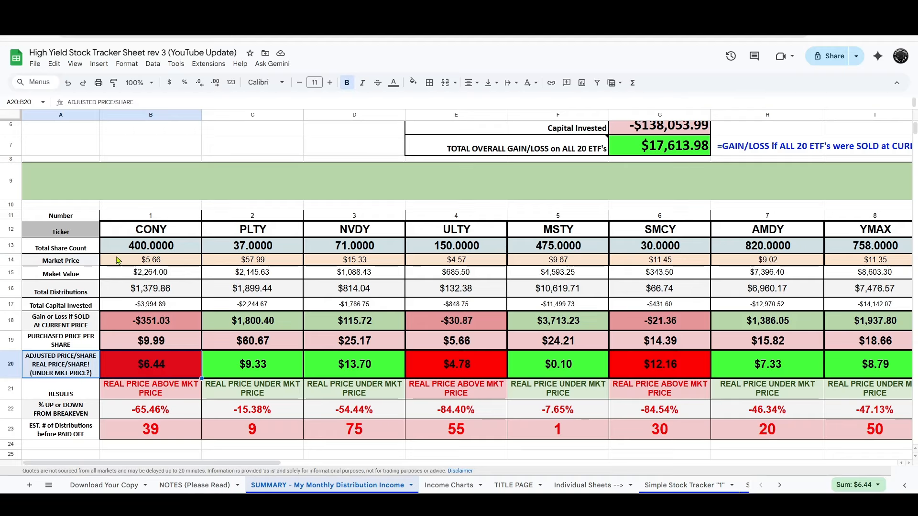
click(66, 262)
shift+click(129, 261)
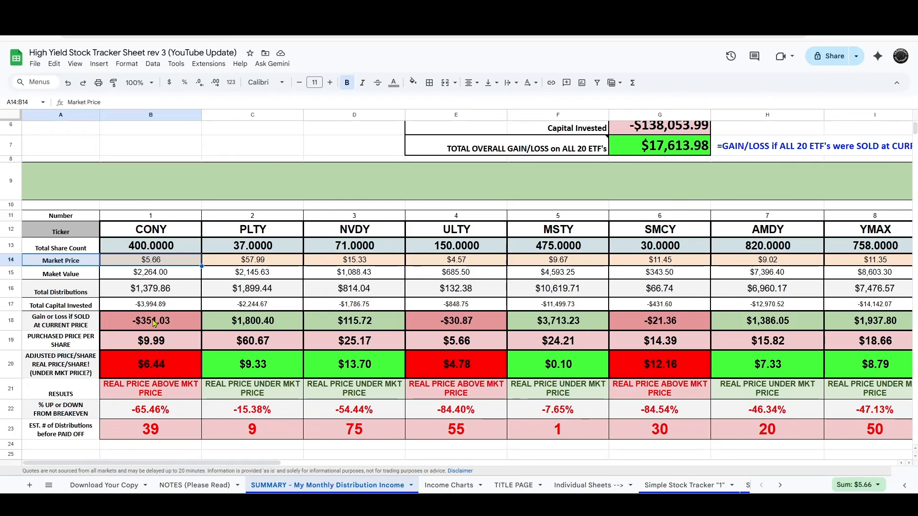
drag(82, 325, 153, 323)
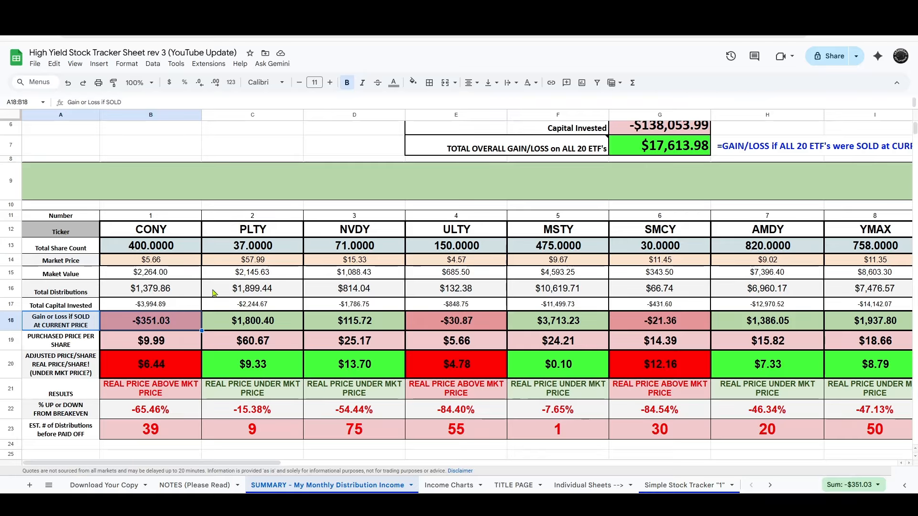
click(286, 323)
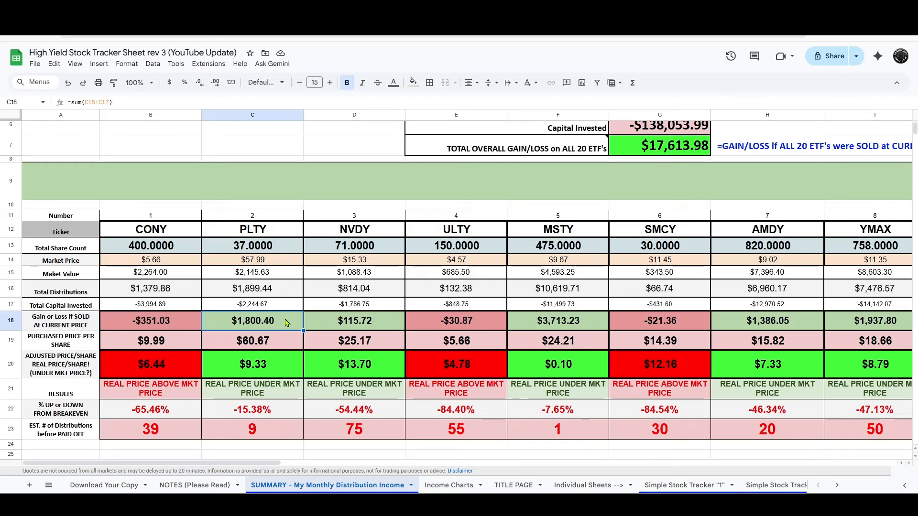
Review the RESULTS, % UP or DOWN FROM BREAKEVEN and EST. # of Distributions before PAID OFF rows across the ticker columns.
drag(68, 388, 164, 392)
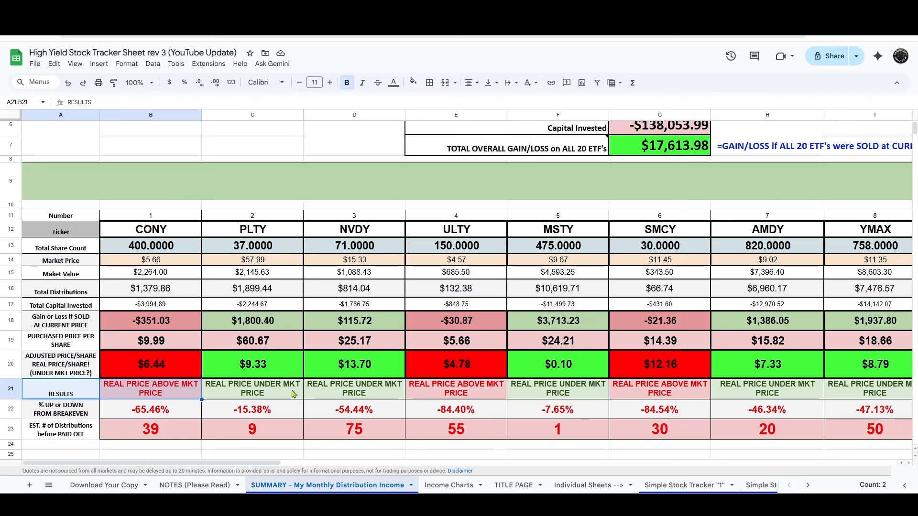
drag(71, 410, 234, 412)
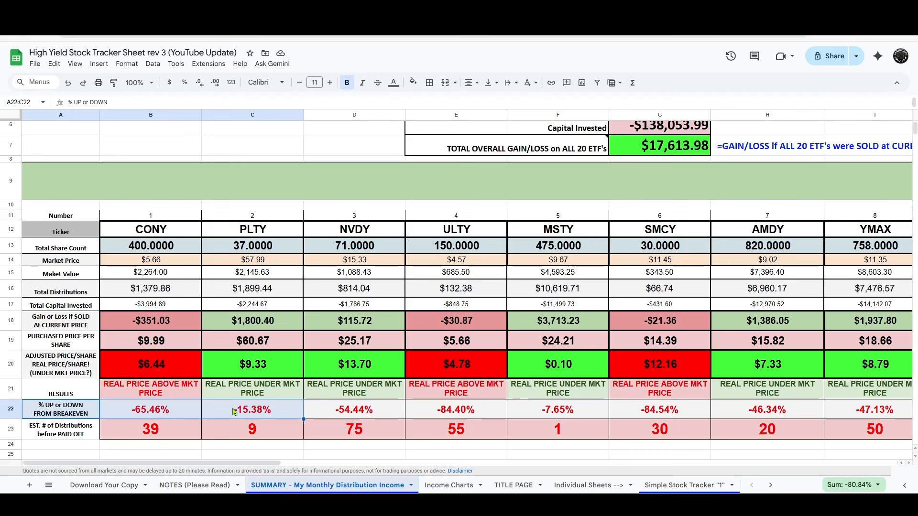
drag(75, 432, 157, 433)
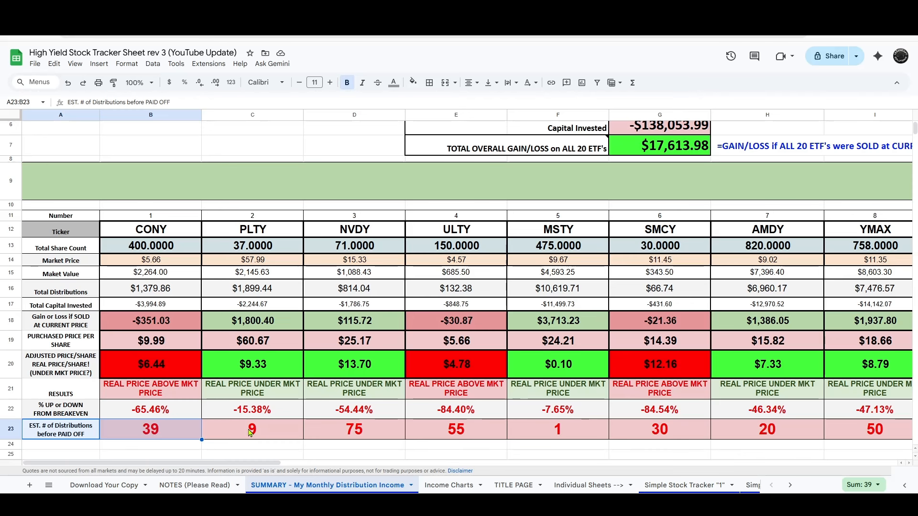
drag(181, 463, 511, 484)
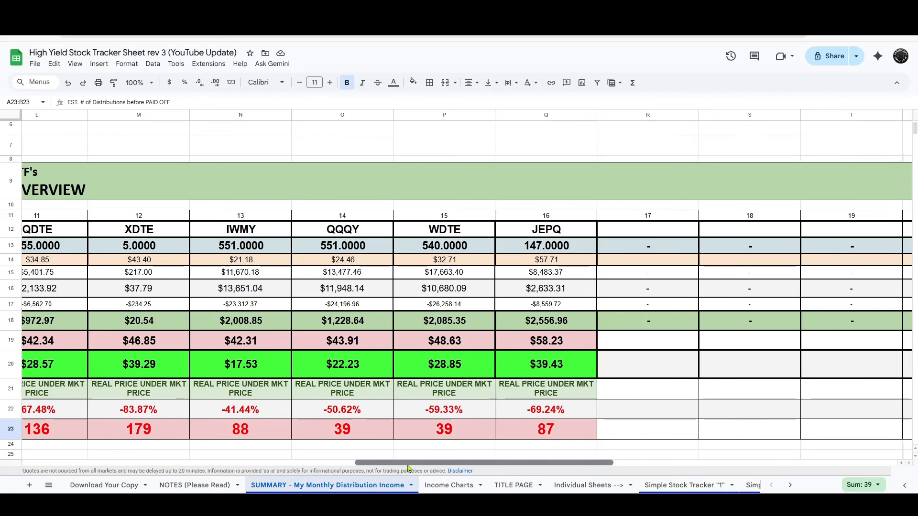
drag(402, 469, 515, 468)
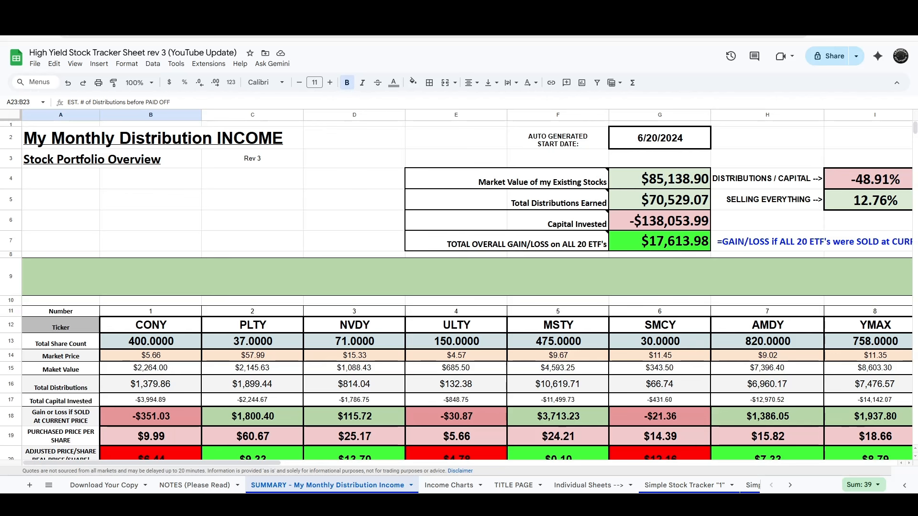
View the Income Charts sheet's monthly and yearly distribution charts, checking back on the SUMMARY sheet in between.
click(449, 485)
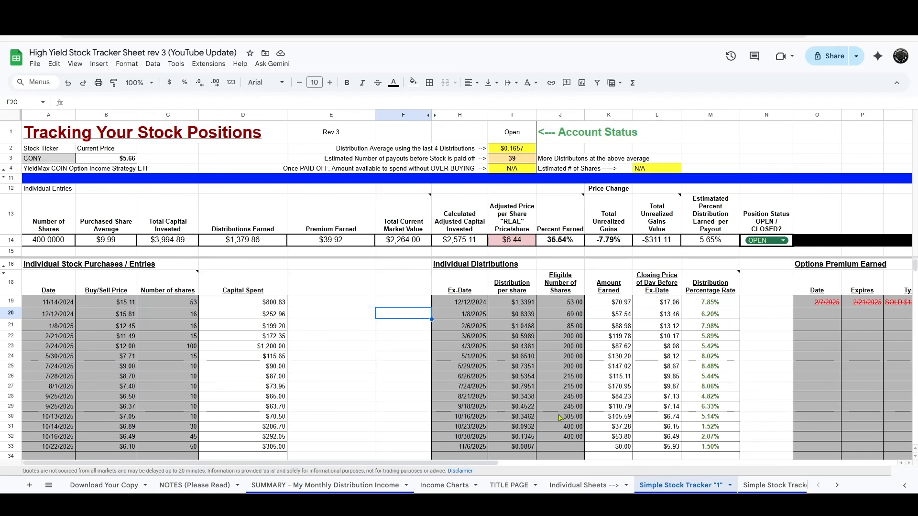
click(413, 485)
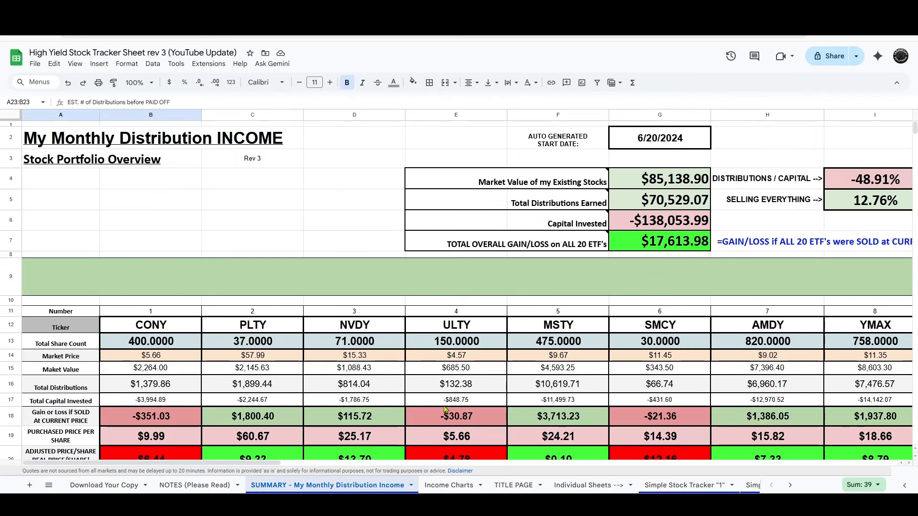
click(449, 486)
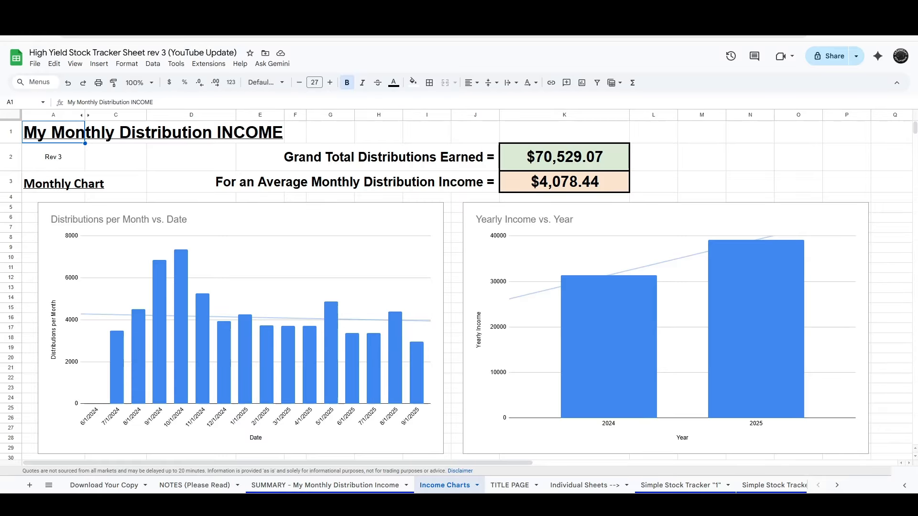
On the Simple Stock Tracker "1" sheet, examine the 10/30/2025 and 11/6/2025 rows of Individual Distributions.
click(680, 485)
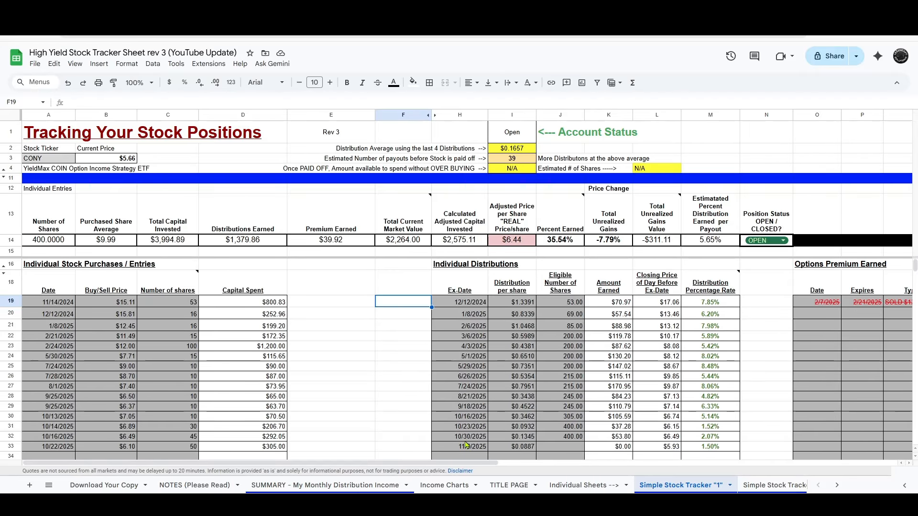
click(530, 446)
shift+click(389, 437)
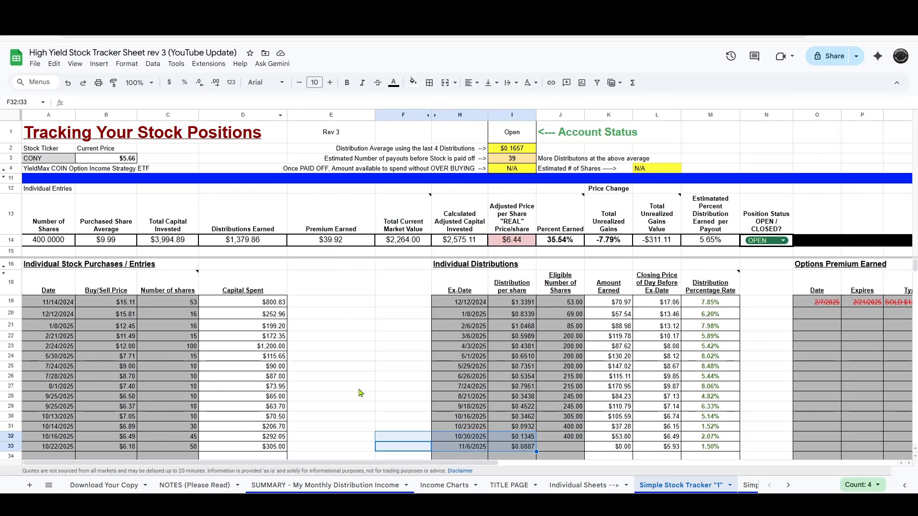
click(382, 400)
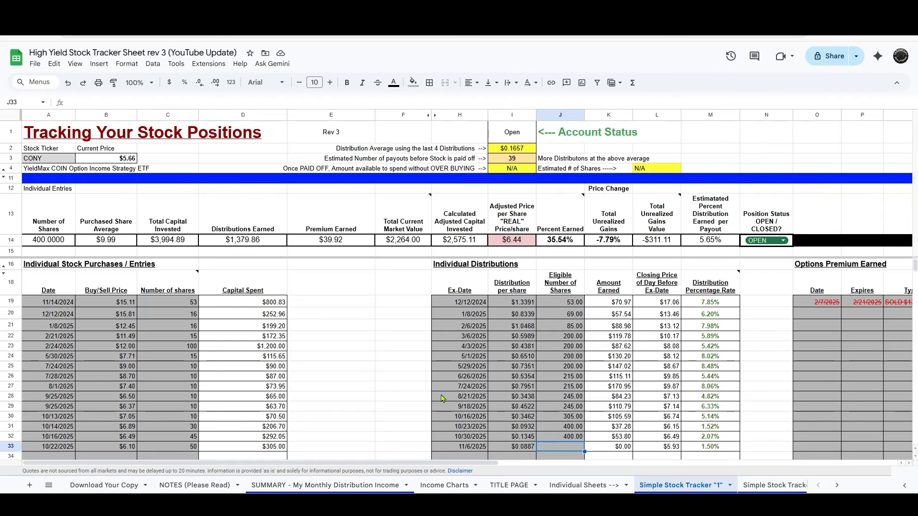
click(403, 424)
scroll(400, 411, down, 1)
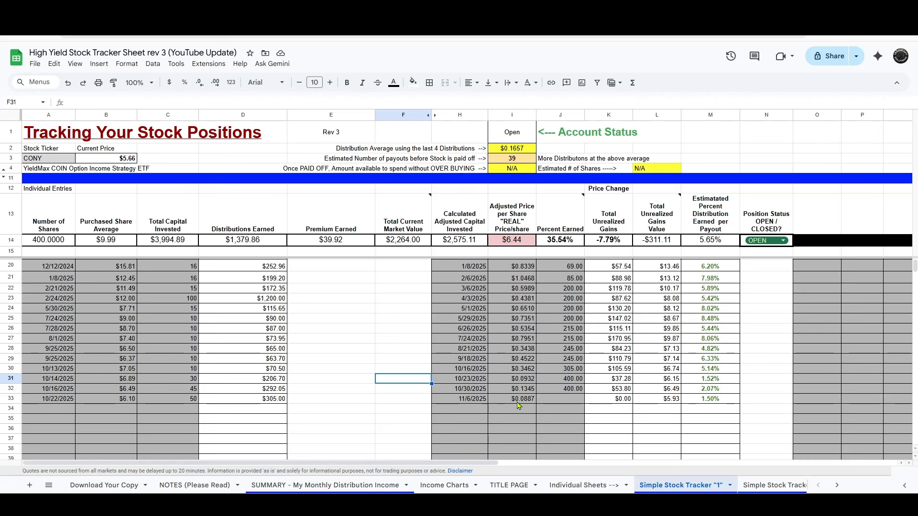
Add a CONY purchase in the first empty Individual Stock Purchases row: date 11/4/2025, price $5.99, 100 shares.
click(58, 411)
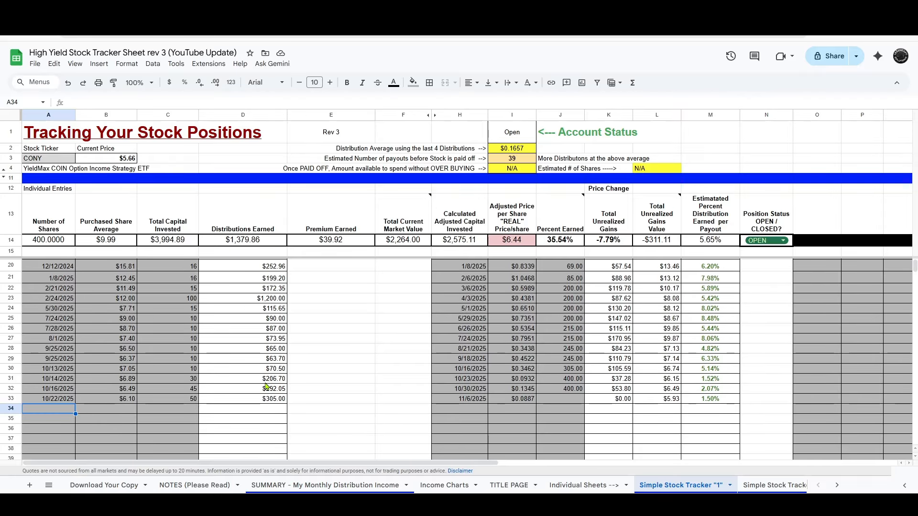
drag(128, 141, 128, 172)
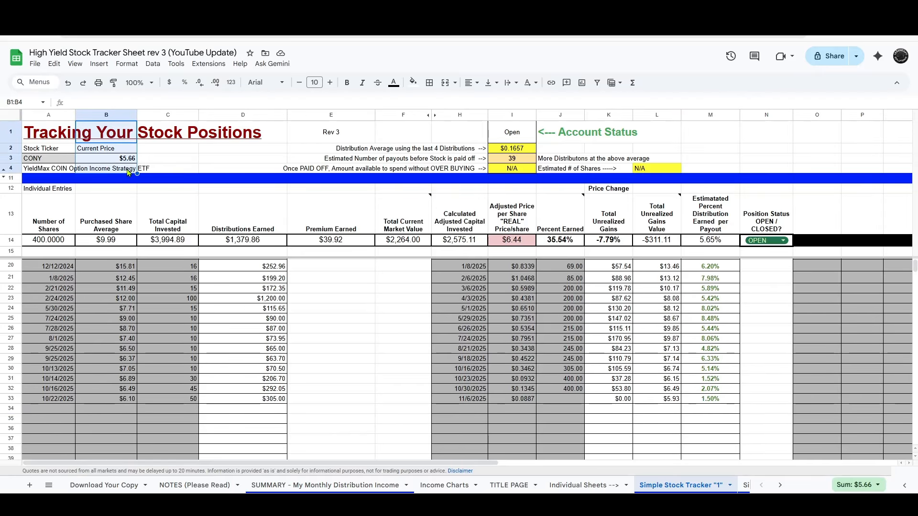
click(51, 410)
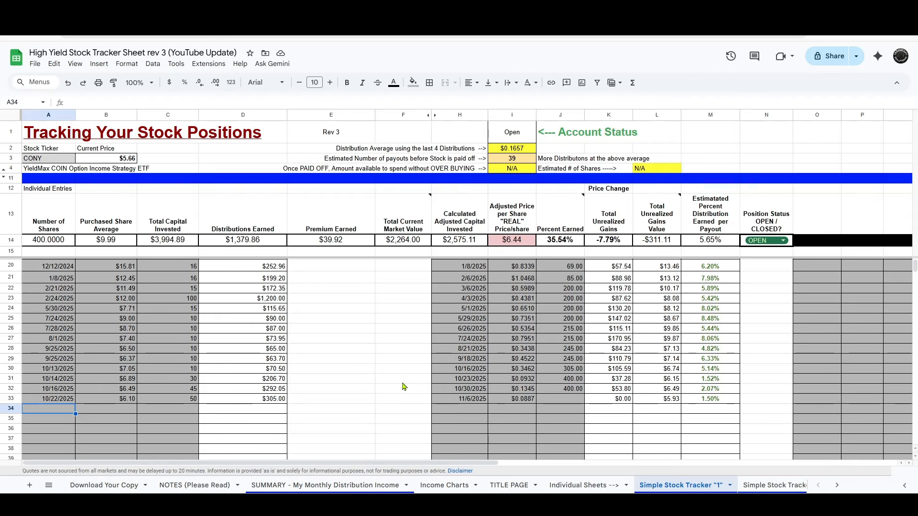
text(11/4/2025)
key(Tab)
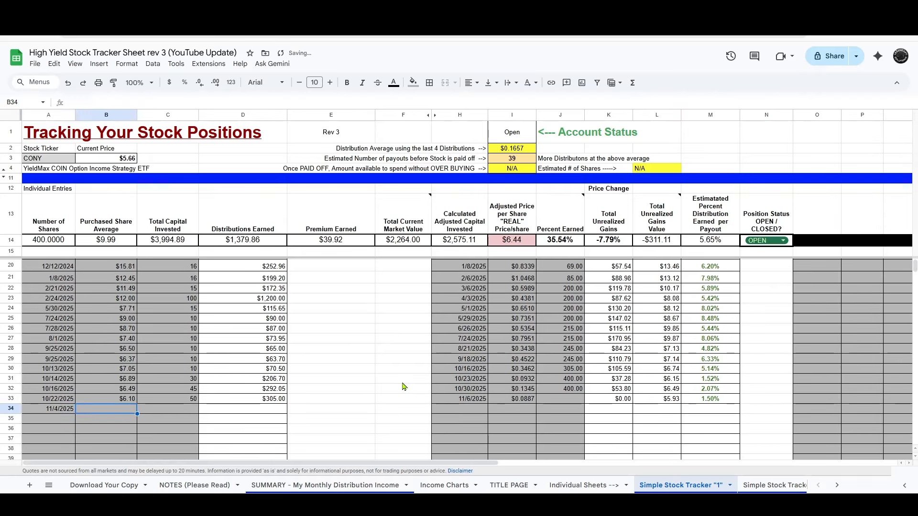
text(5.99)
key(Tab)
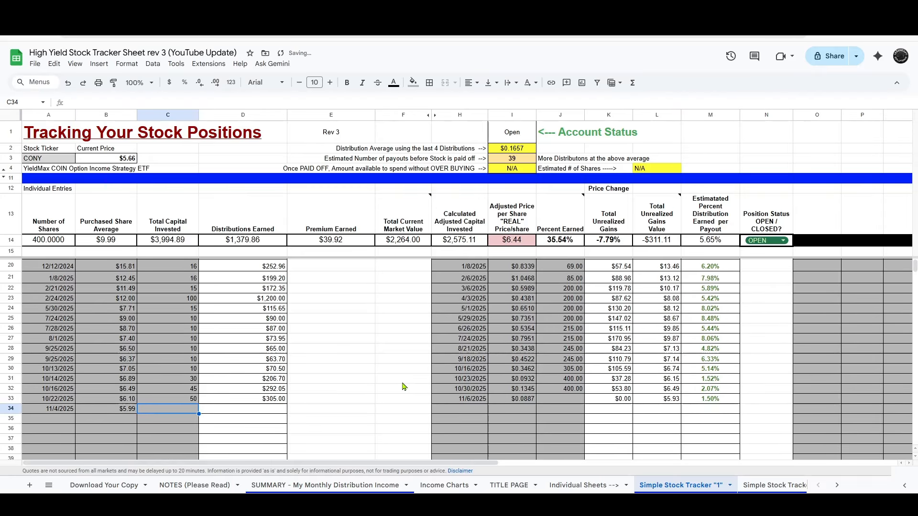
text(100)
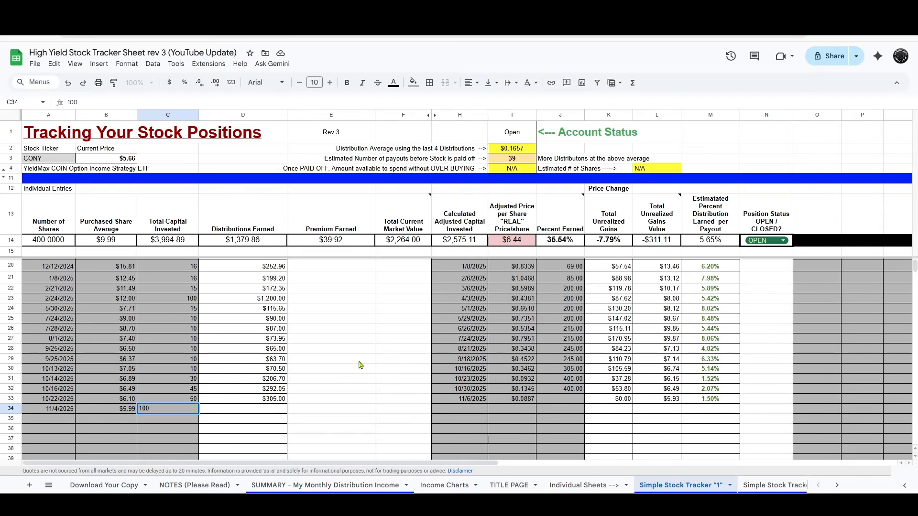
key(Tab)
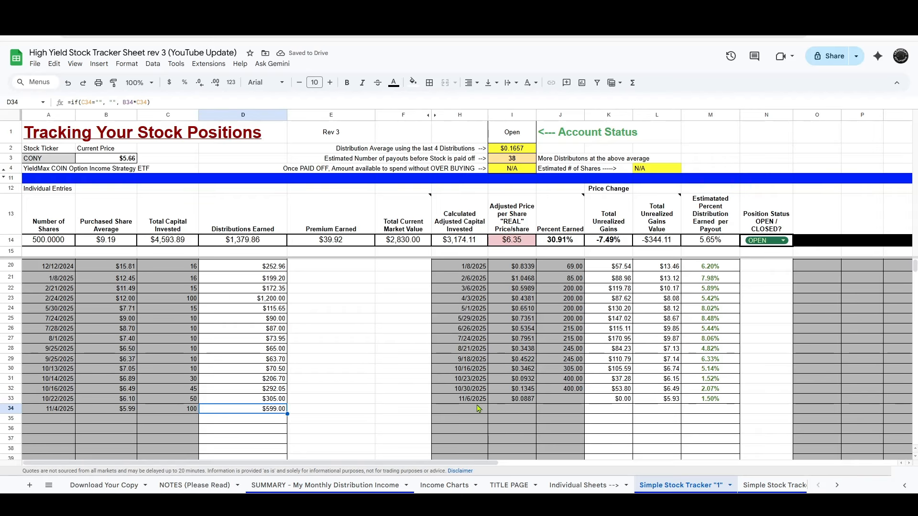
Set the Eligible Number of Shares for CONY's 11/6/2025 distribution to 500, and check the ticker's Current Price.
click(555, 400)
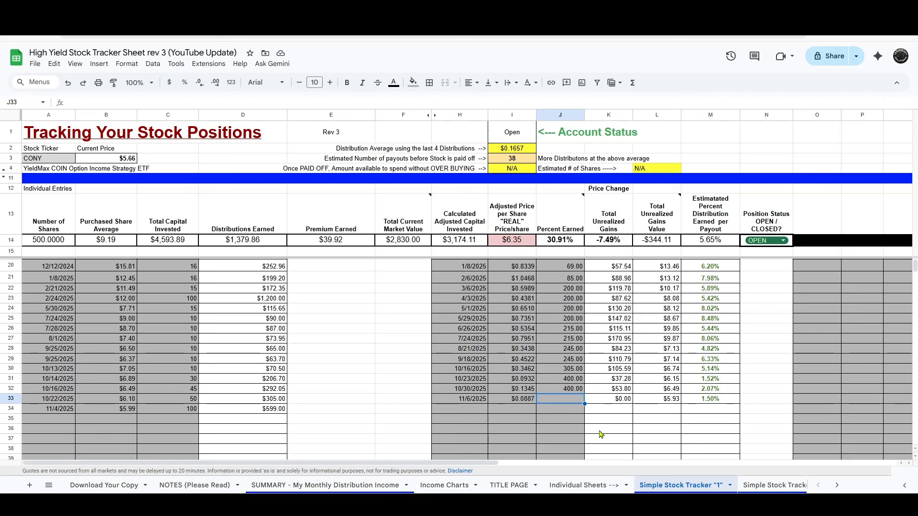
text(500)
key(Tab)
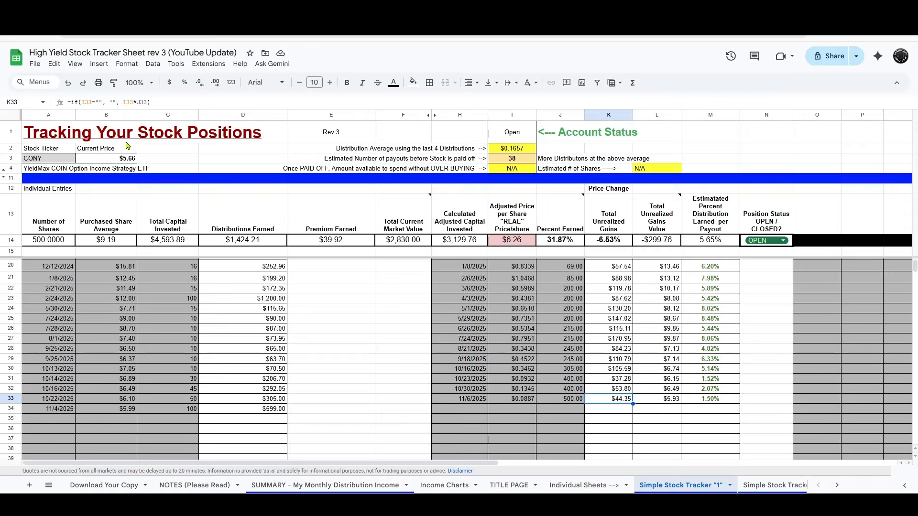
drag(127, 142, 126, 170)
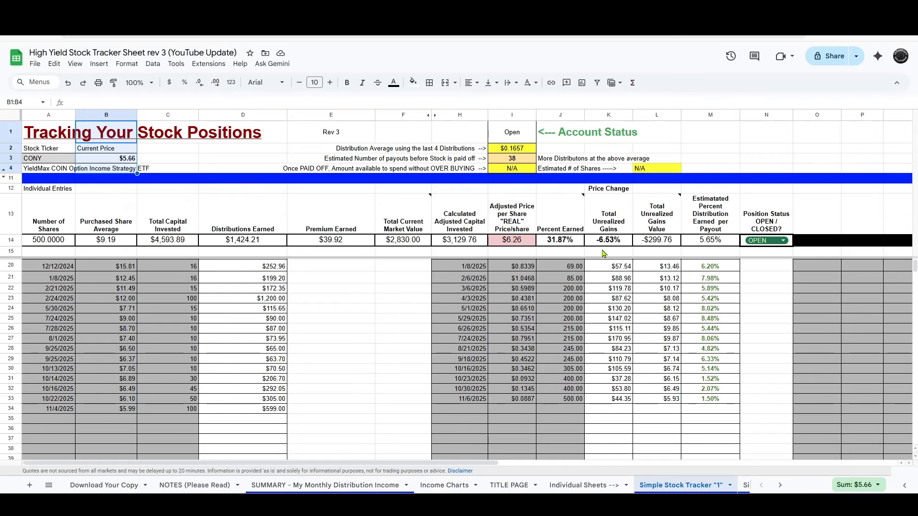
On the Simple Stock Tracker "2" sheet, set the Eligible Number of Shares for PLTY's 11/6/2025 distribution to 37.
key(ctrl+Page_Down)
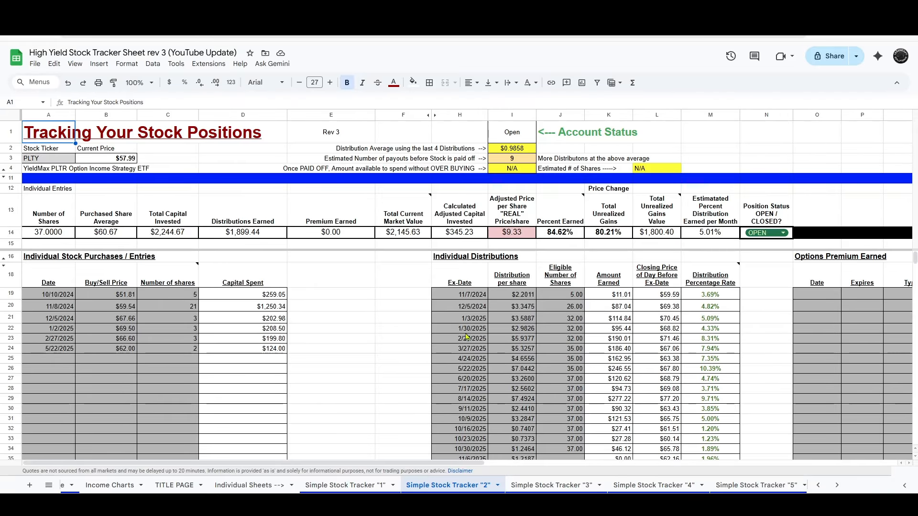
scroll(526, 349, down, 3)
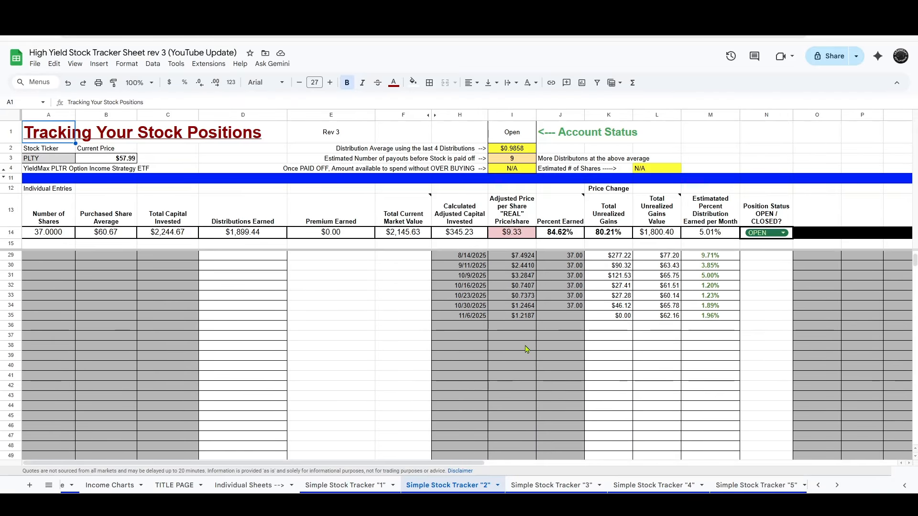
click(450, 324)
click(561, 317)
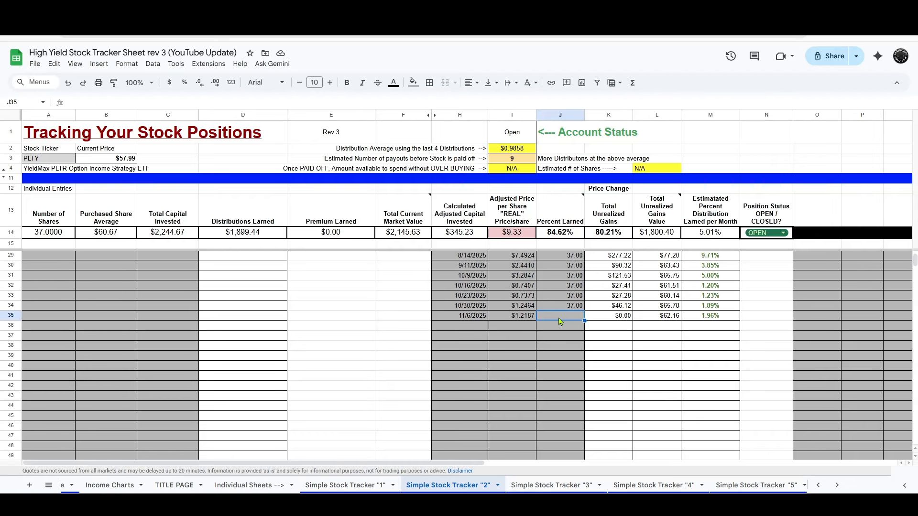
text(37)
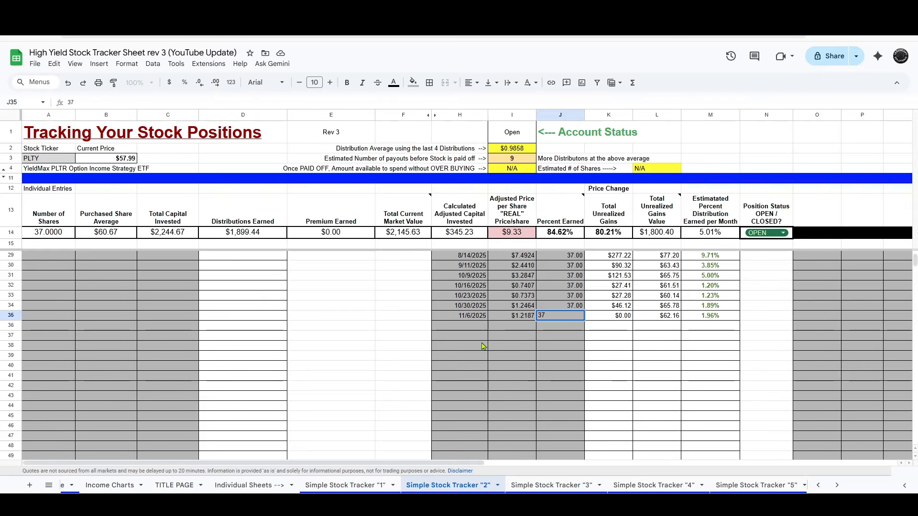
key(Tab)
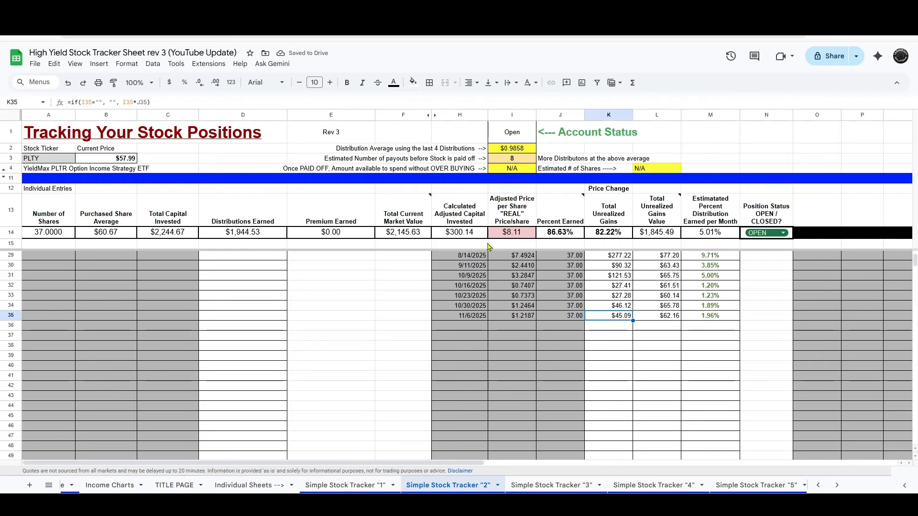
Check PLTY's Current Price, Adjusted Price per Share and Distribution Average using the last 4 Distributions.
mouse_move(577, 212)
drag(105, 149, 127, 180)
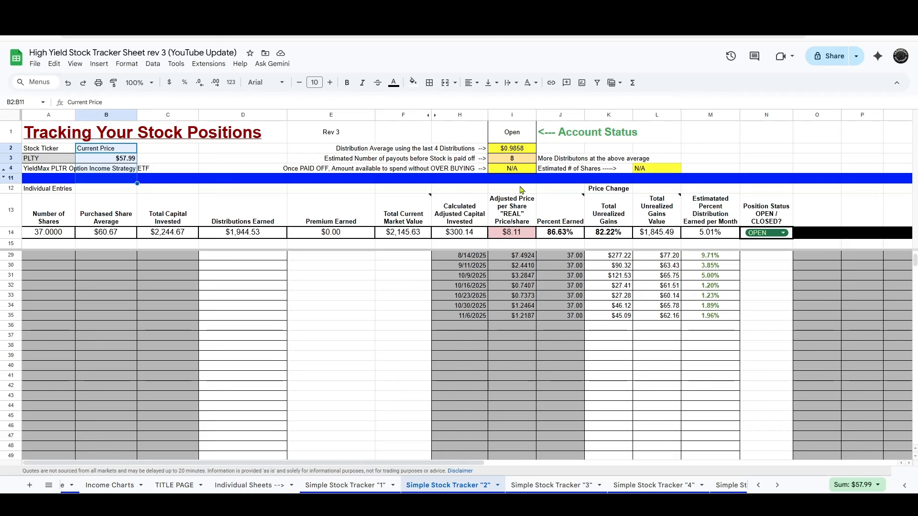
drag(521, 190, 522, 247)
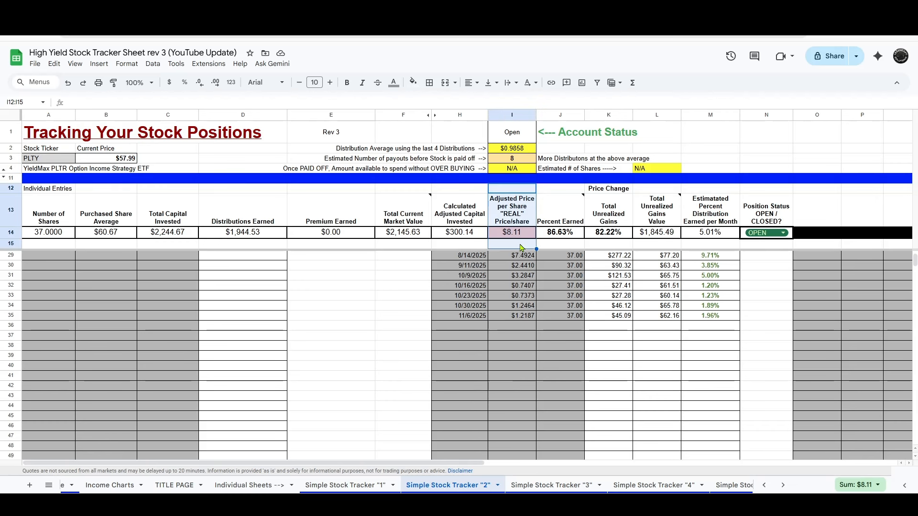
drag(447, 149, 565, 153)
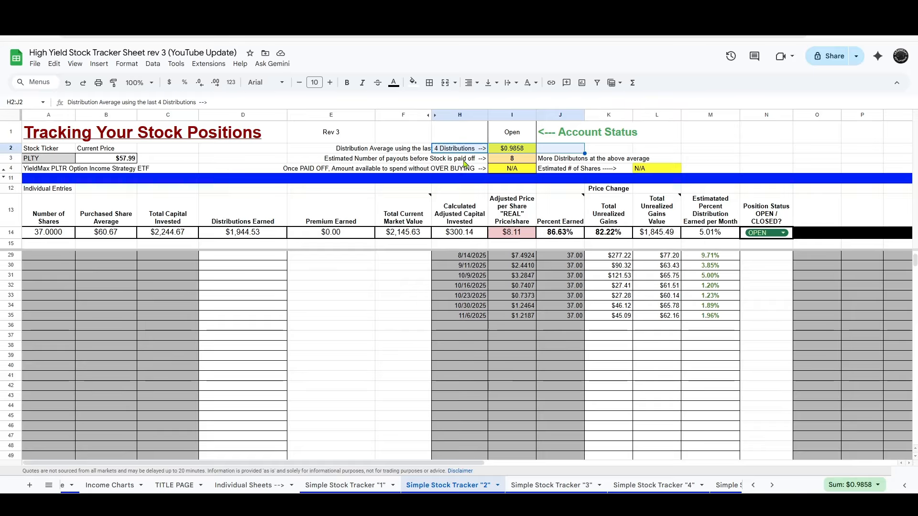
Check PLTY's Estimated Number of payouts, Total Capital Invested, Distributions Earned, Premium Earned and Adjusted Price per Share.
drag(463, 163, 551, 163)
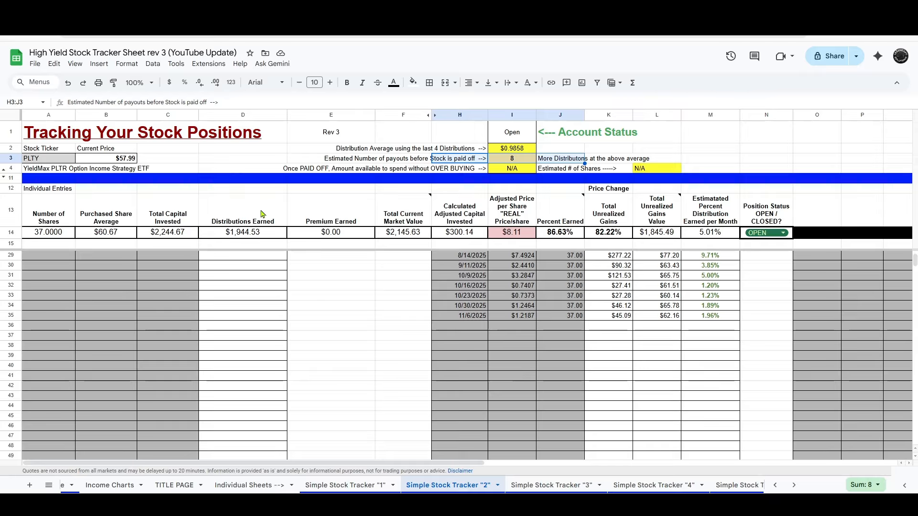
drag(168, 189, 176, 251)
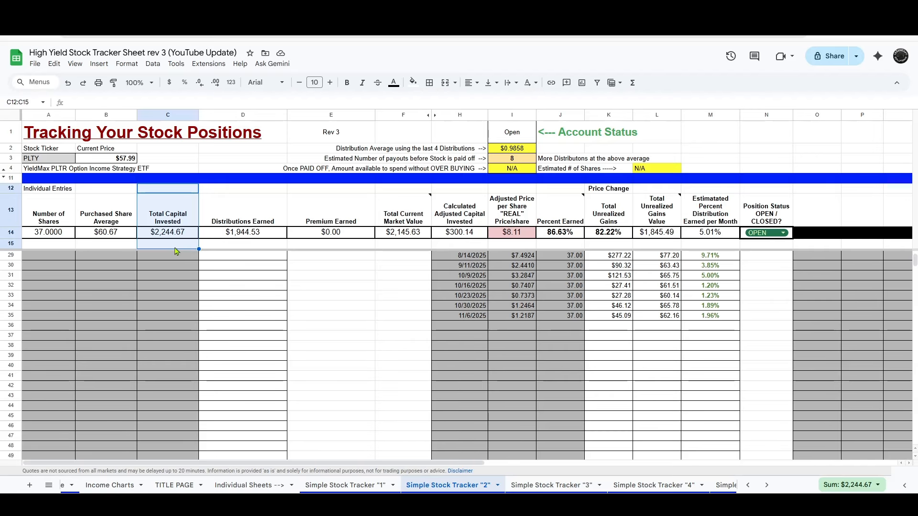
drag(259, 198, 354, 239)
click(361, 313)
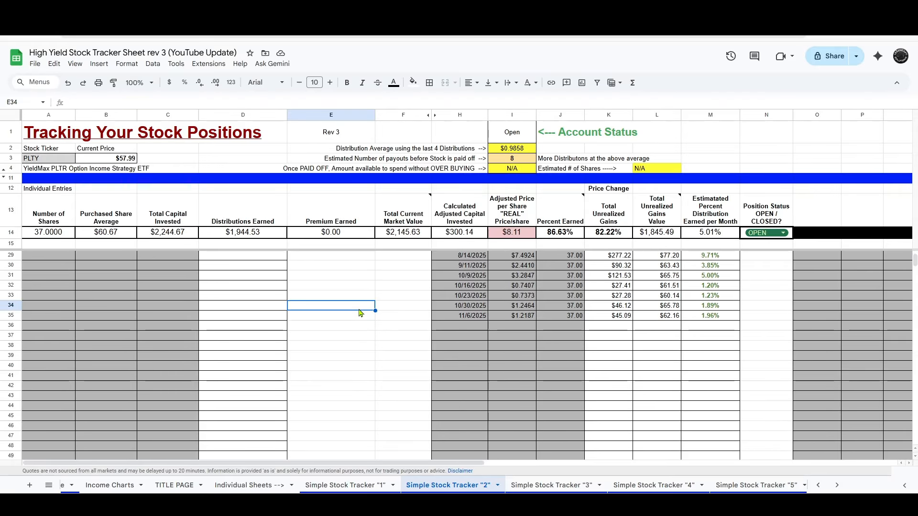
scroll(360, 312, up, 5)
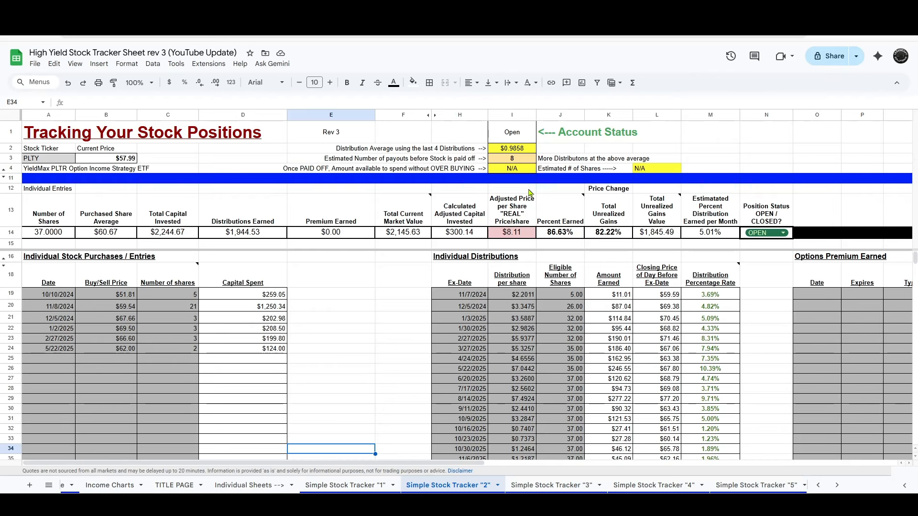
drag(531, 189, 519, 247)
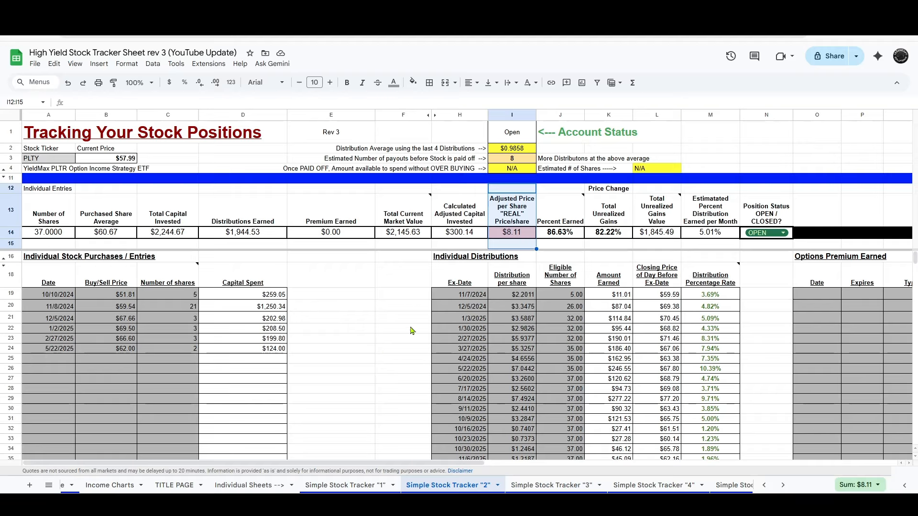
On the Simple Stock Tracker "3" sheet, set NVDY's Eligible Number of Shares for 11/6/2025 to 71 and check the estimated payouts remaining.
key(ctrl+shift+Page_Down)
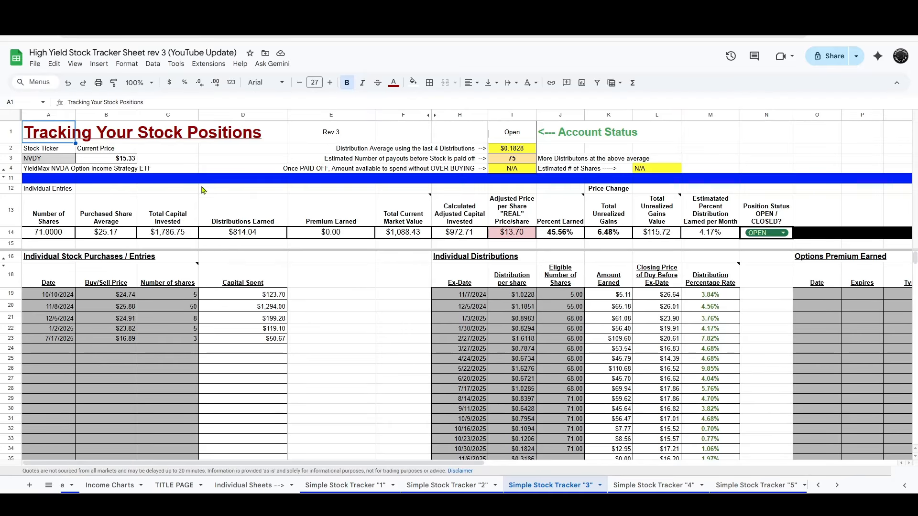
click(125, 150)
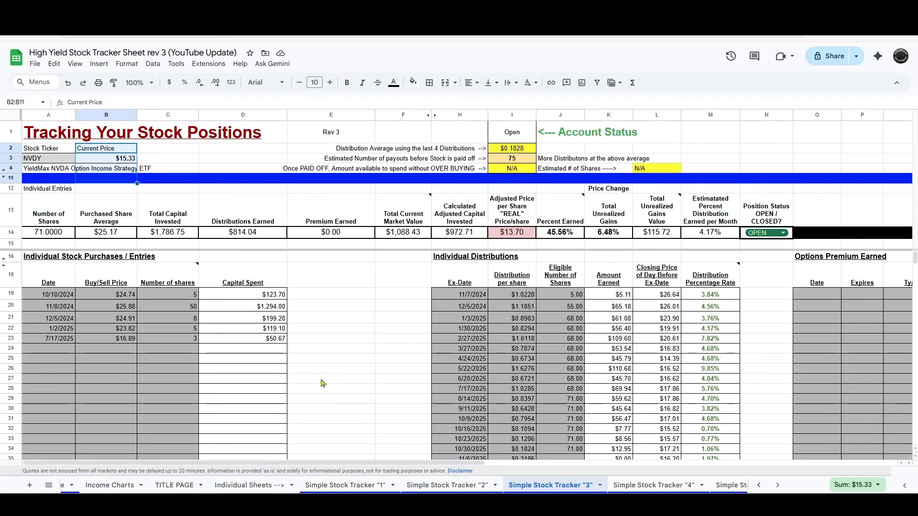
click(364, 369)
scroll(392, 334, down, 2)
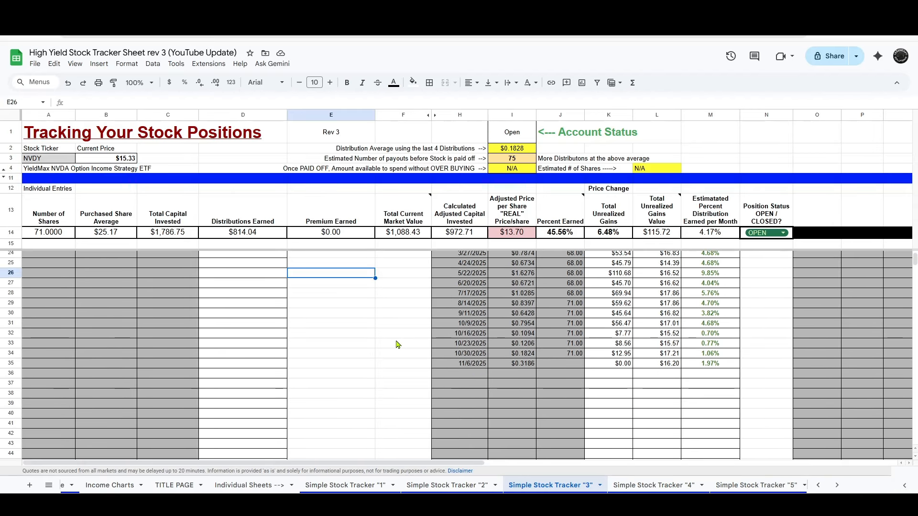
click(572, 367)
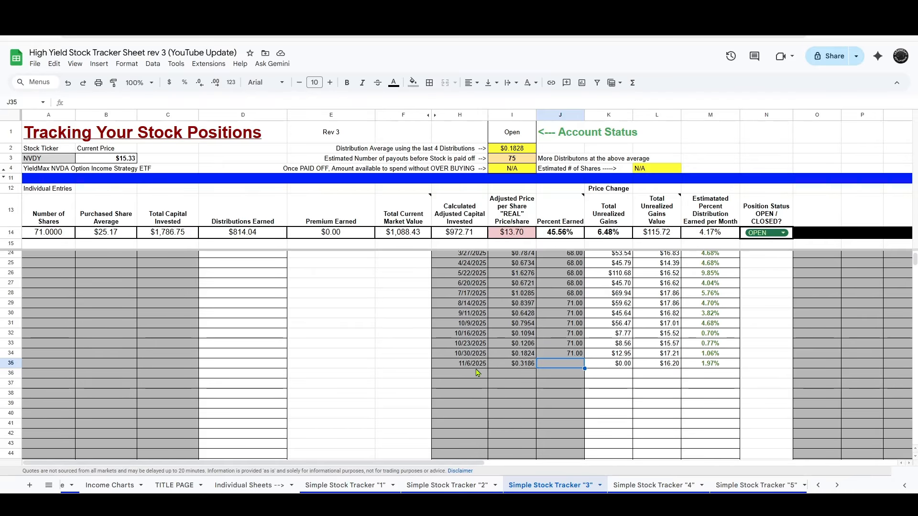
text(71)
key(Return)
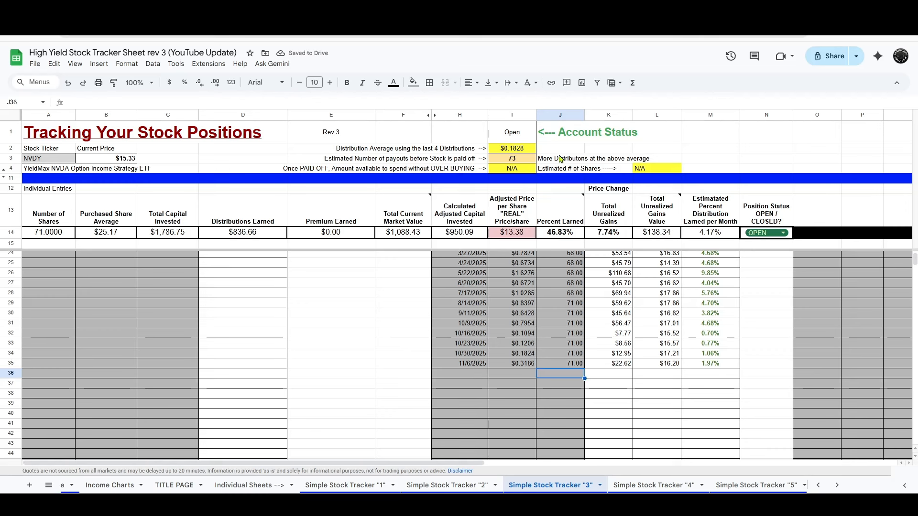
drag(576, 161, 458, 152)
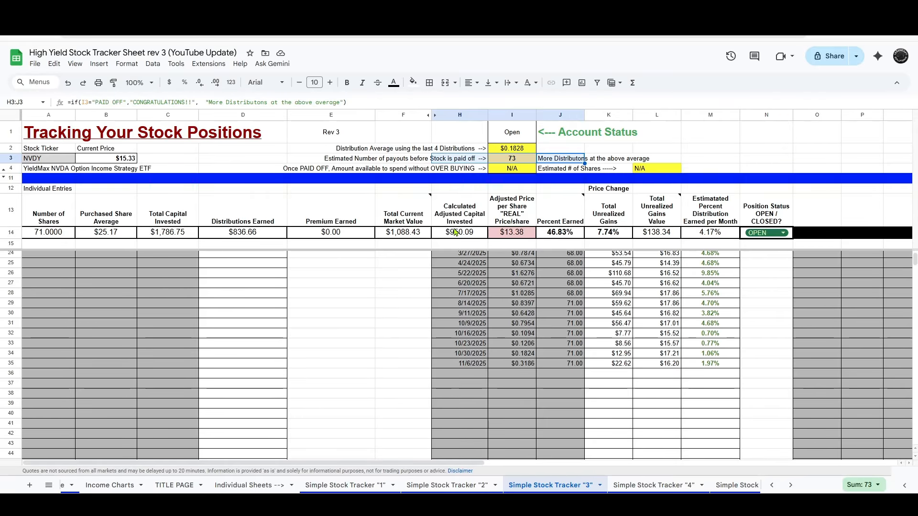
On the Simple Stock Tracker "4" sheet, add a ULTY purchase in the first empty row: date 11/5/2025, price $4.65, 50 shares.
key(ctrl+shift+Page_Down)
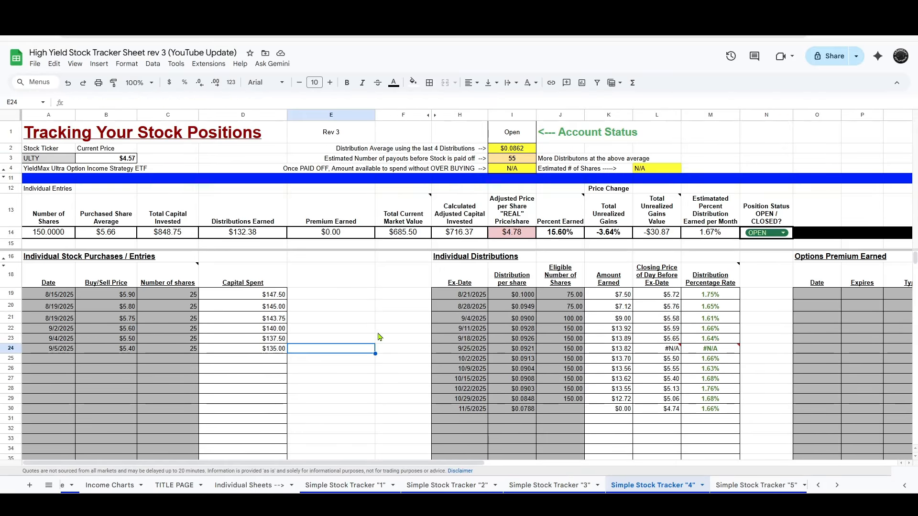
click(57, 359)
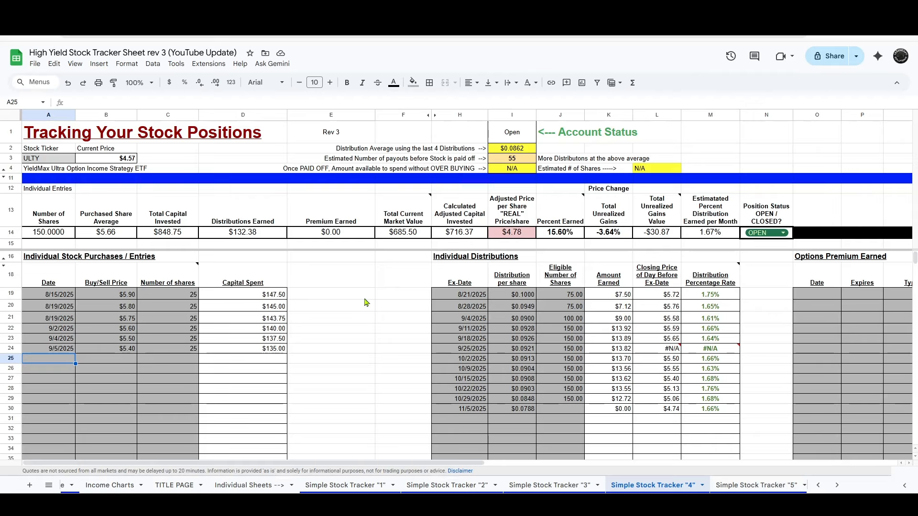
text(11/5)
key(Tab)
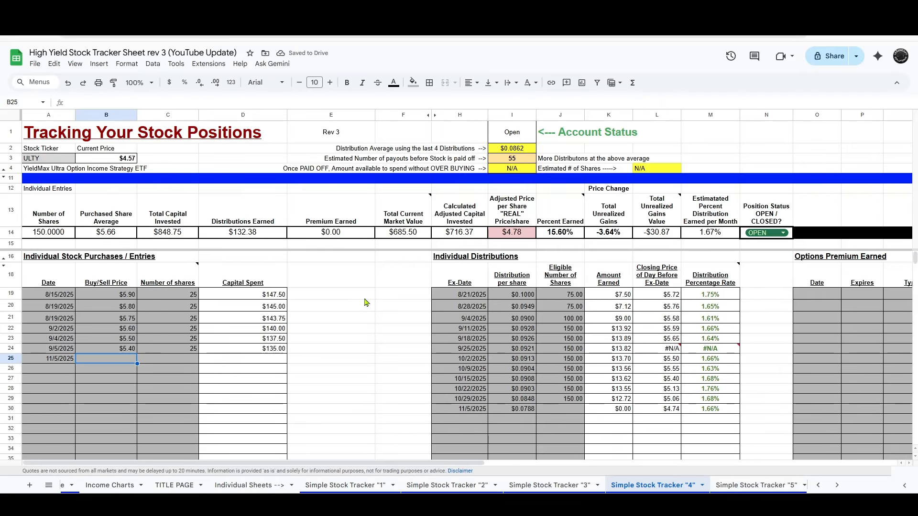
text(4.65)
key(Tab)
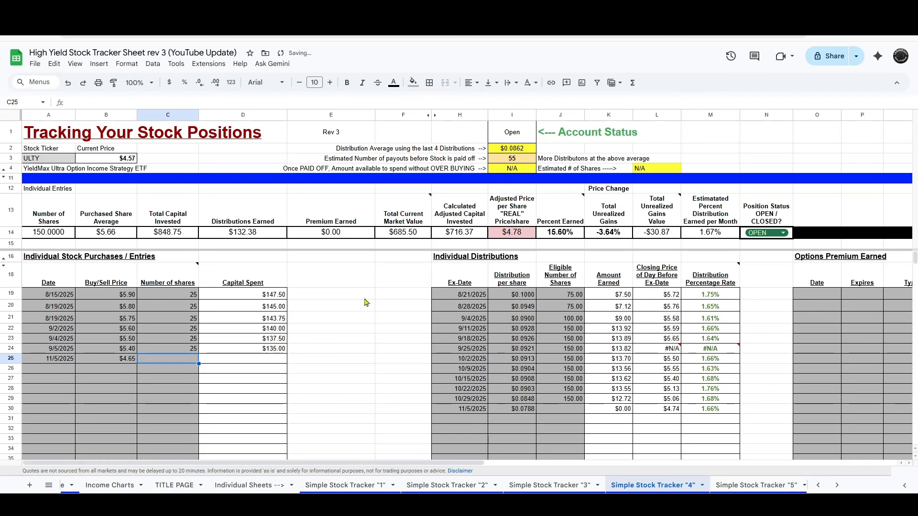
text(50)
key(Tab)
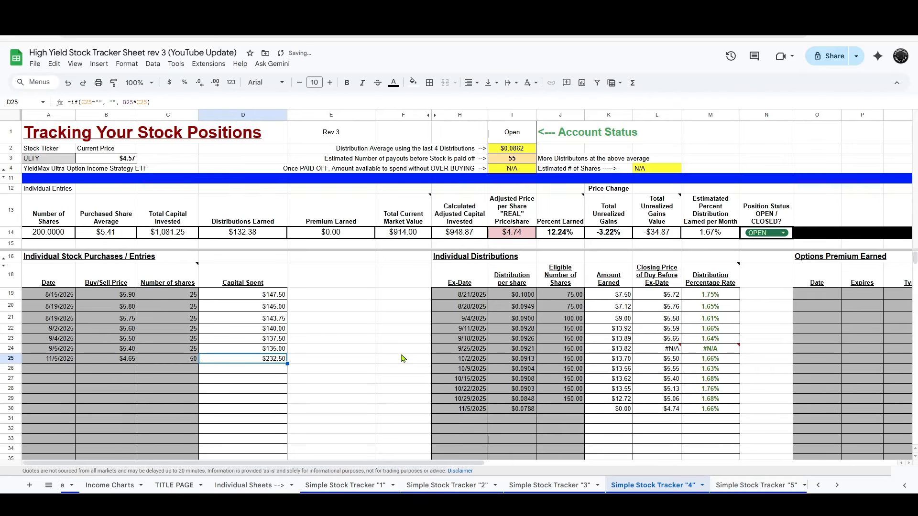
Set the Eligible Number of Shares for ULTY's 11/5/2025 distribution to 150, and check its estimated payouts and Distribution Average.
click(565, 409)
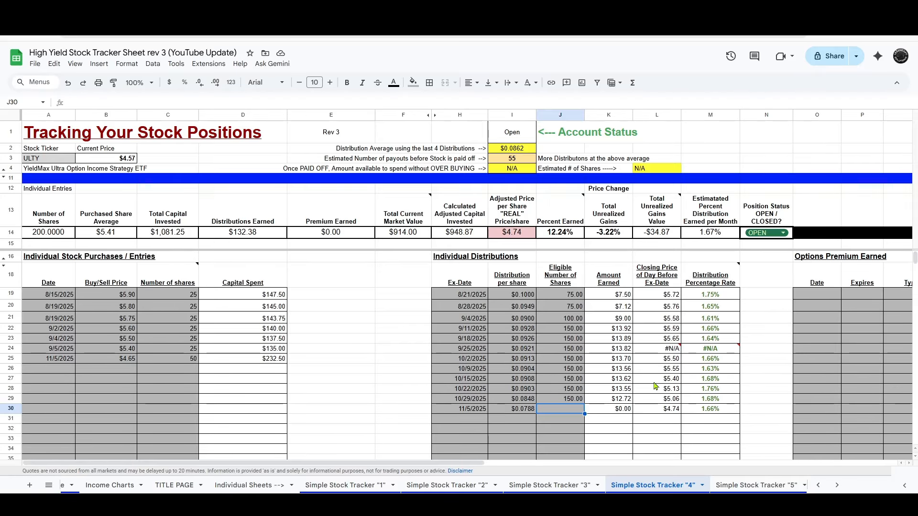
text(150)
key(Tab)
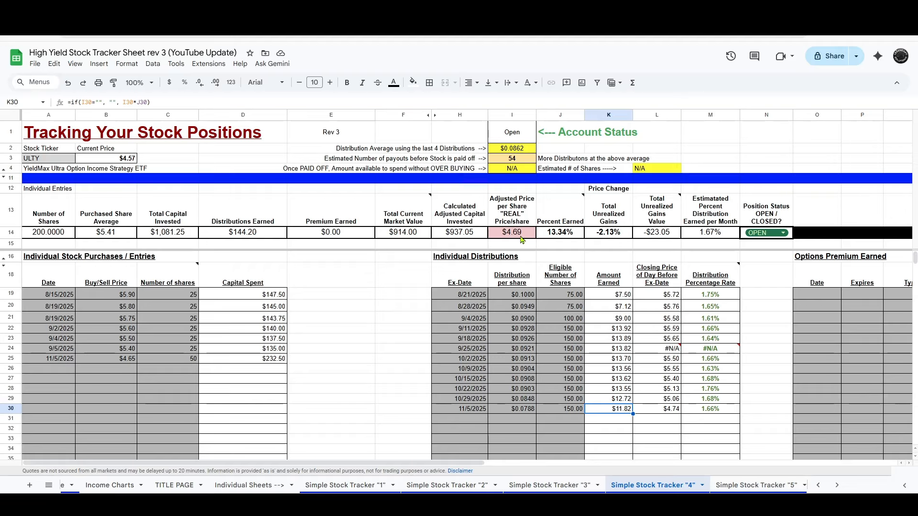
drag(573, 163, 476, 160)
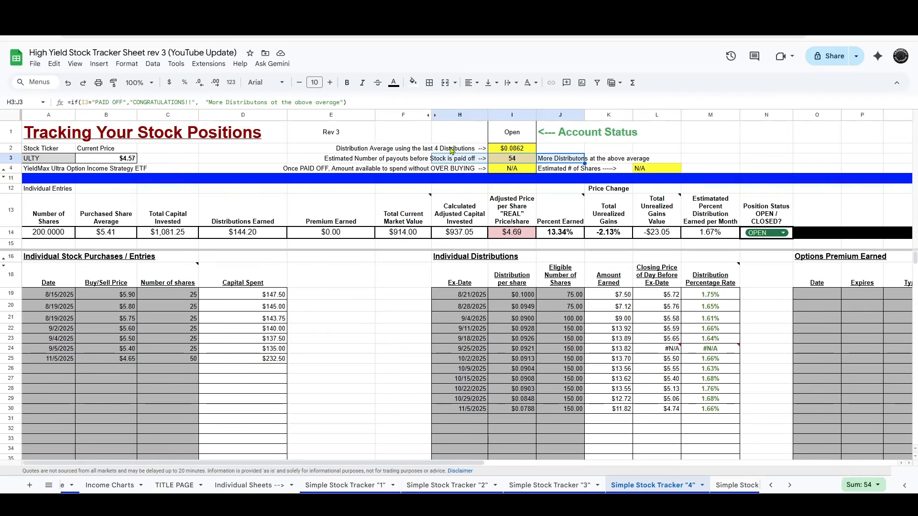
drag(451, 149, 557, 143)
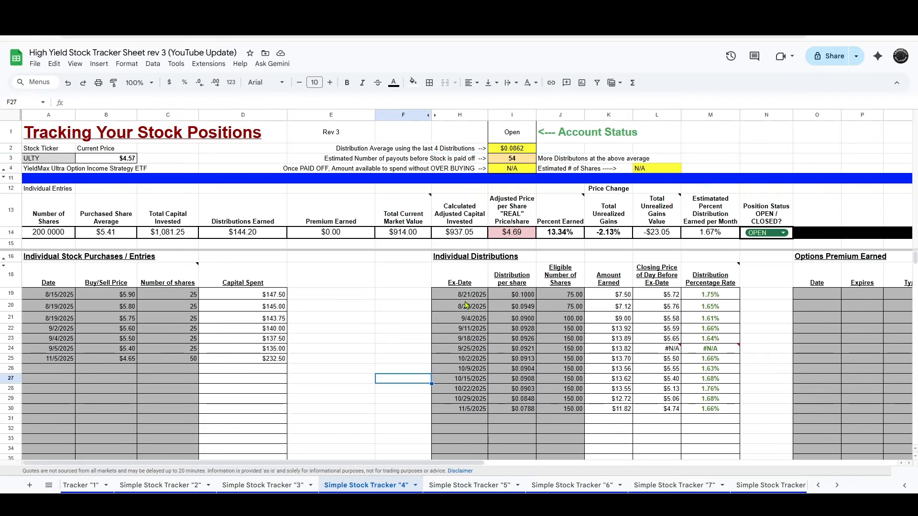
On the Simple Stock Tracker "5" sheet, check MSTY's Adjusted Price per Share and set the 11/6/2025 distribution's Eligible Number of Shares to 475.
click(471, 485)
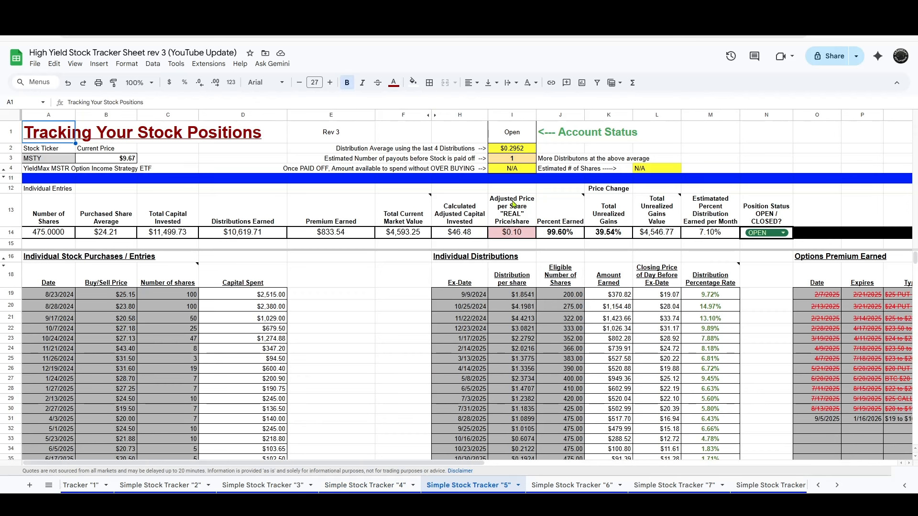
drag(516, 189, 507, 250)
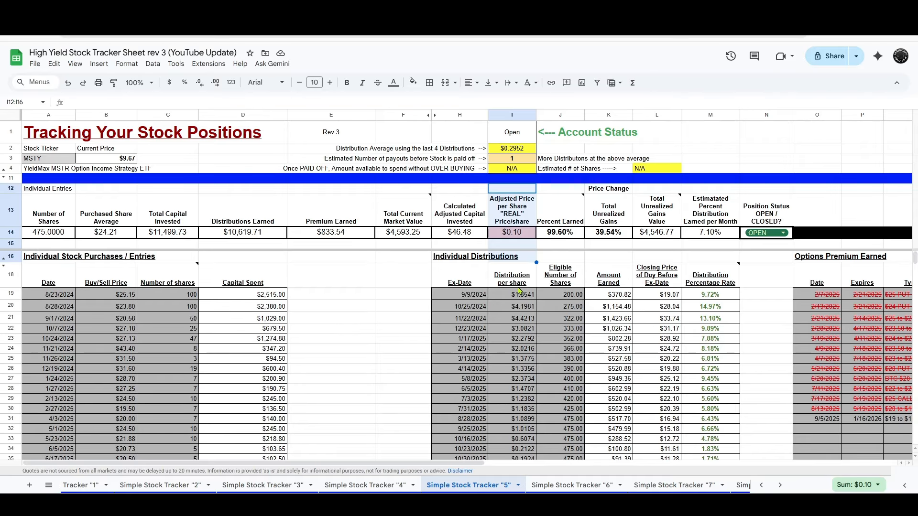
scroll(564, 313, down, 5)
scroll(562, 320, up, 2)
click(560, 325)
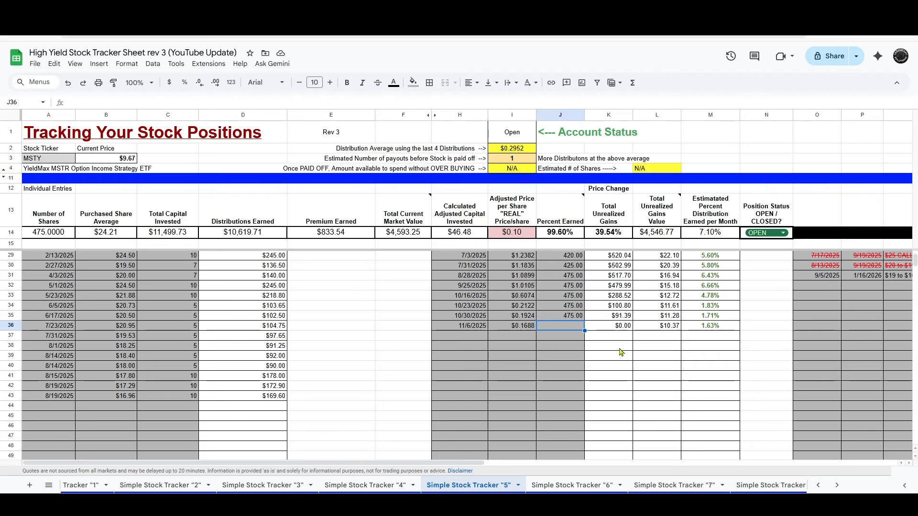
text(475)
key(Tab)
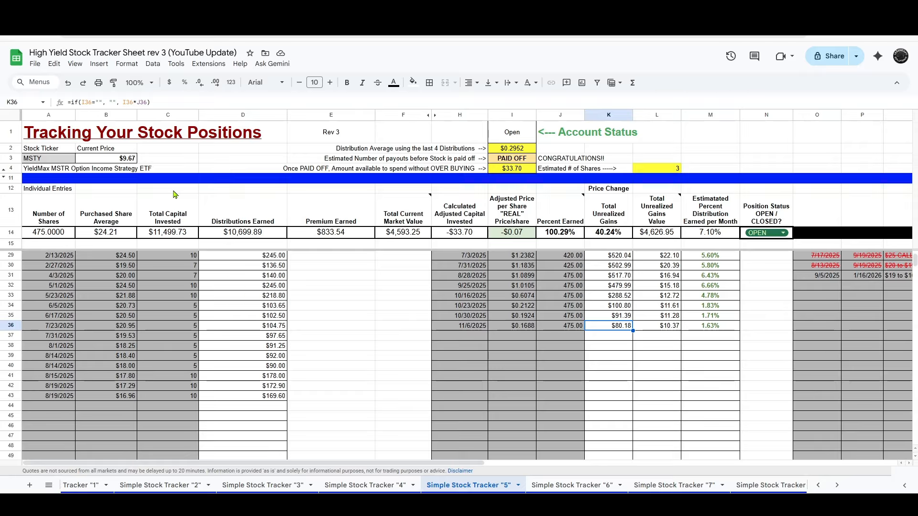
Compare MSTY's Total Capital Invested with the sum of its Distributions Earned and Premium Earned.
drag(174, 195, 168, 244)
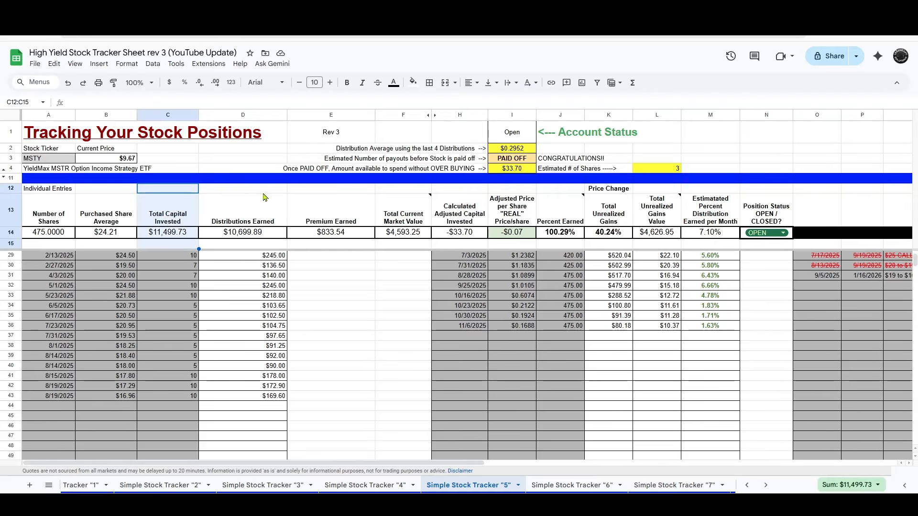
drag(265, 190, 262, 247)
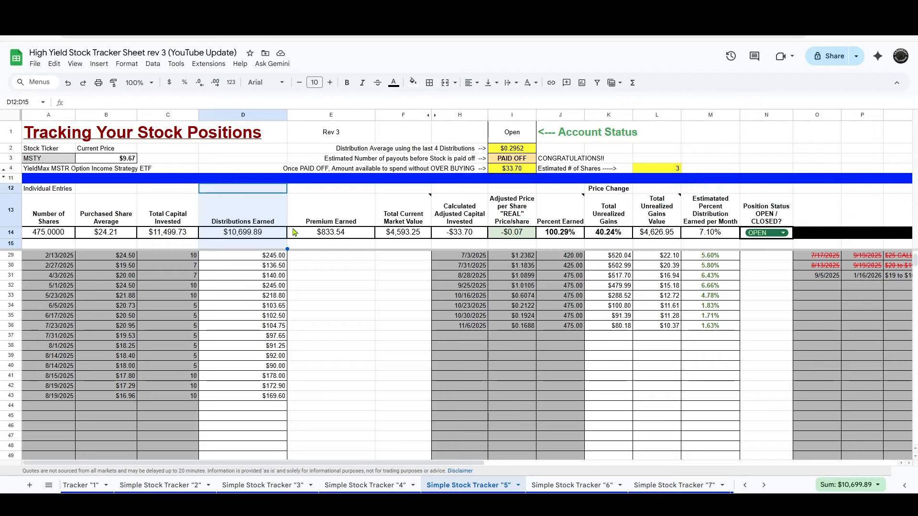
drag(167, 189, 167, 244)
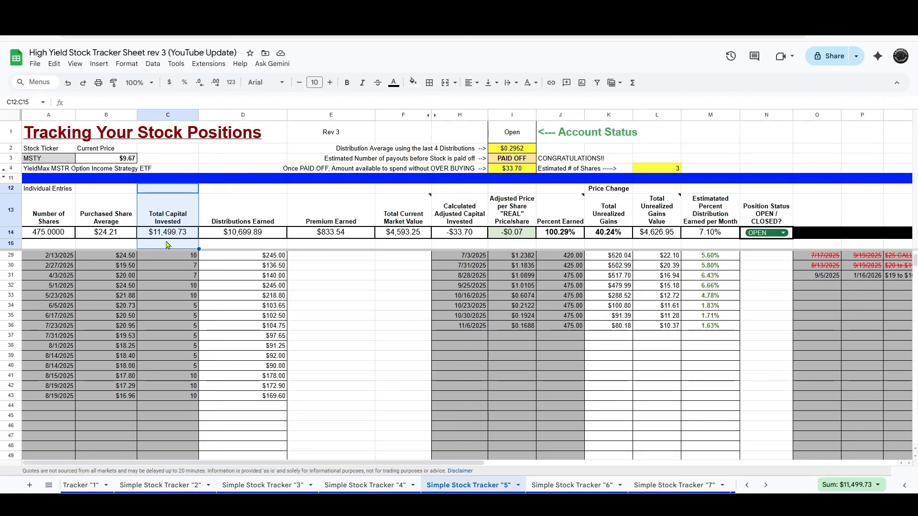
click(263, 201)
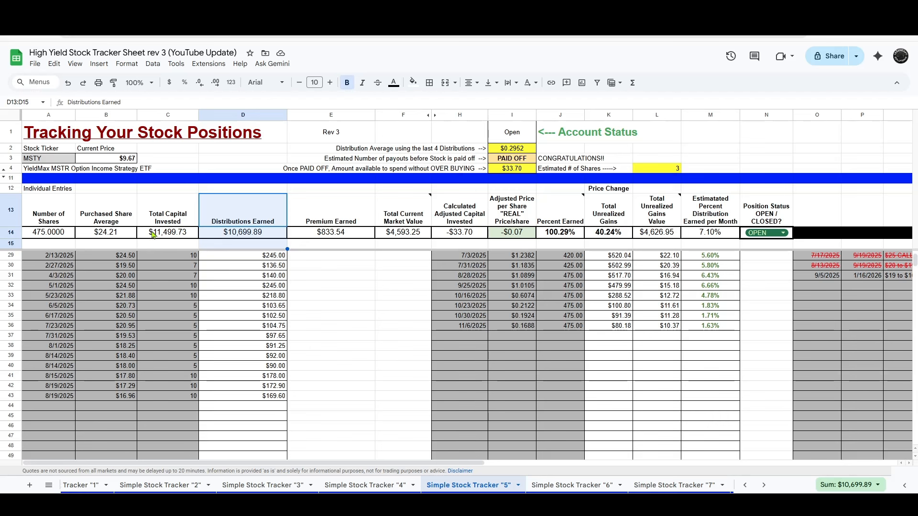
shift+click(328, 245)
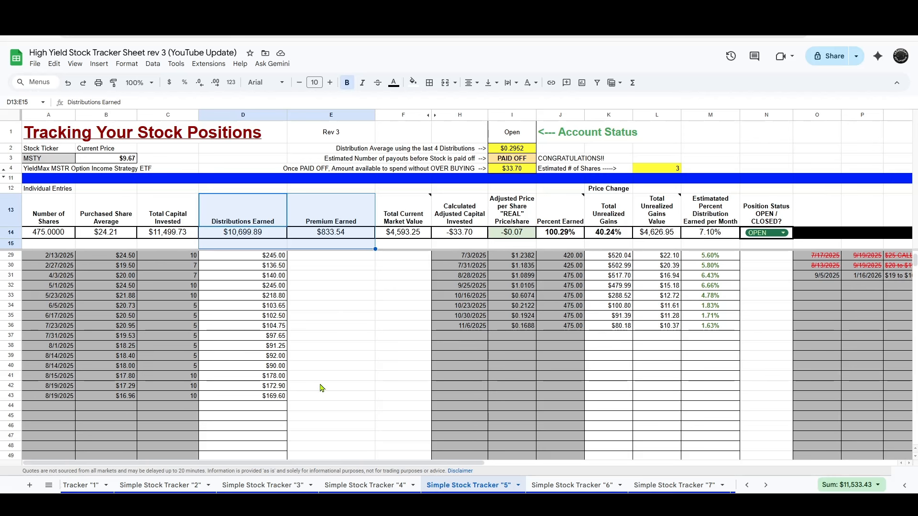
click(339, 369)
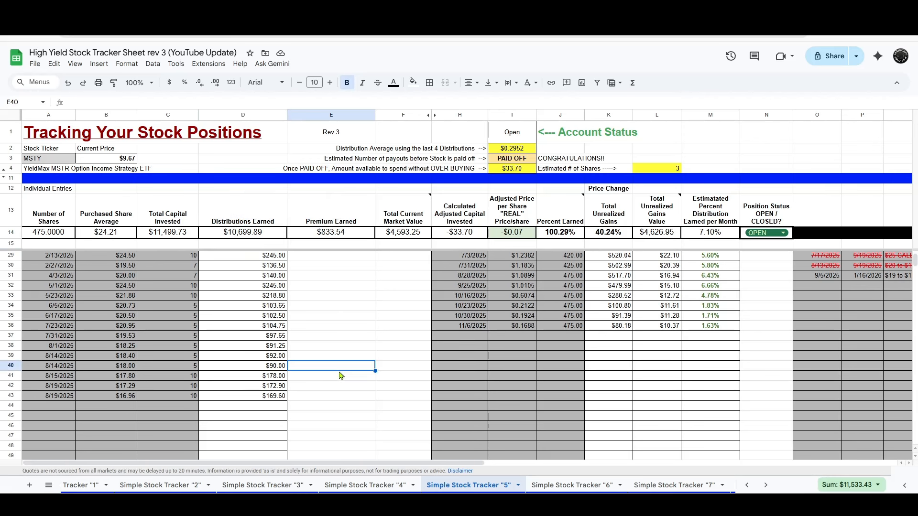
Review MSTY's Account Status, Distribution Average, payouts before paid off, amount available to spend without overbuying, and Estimated # of Shares.
drag(660, 134, 452, 143)
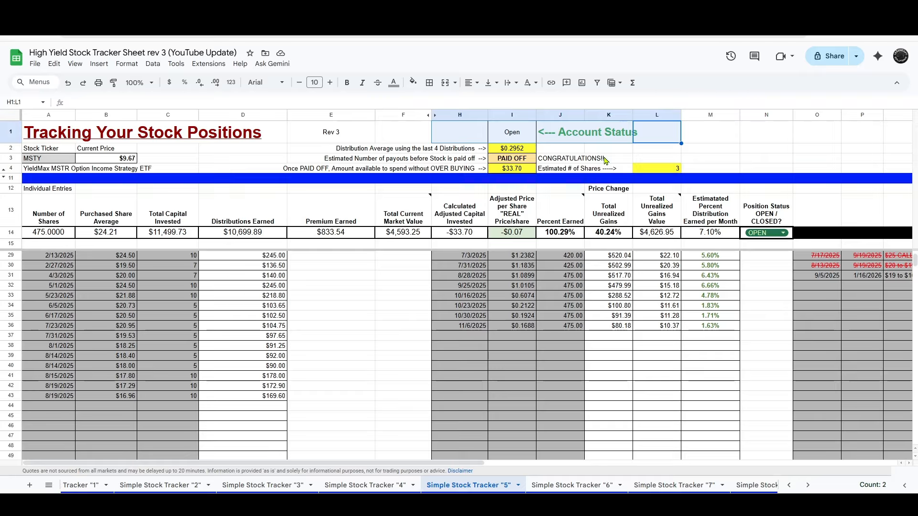
drag(459, 148, 566, 151)
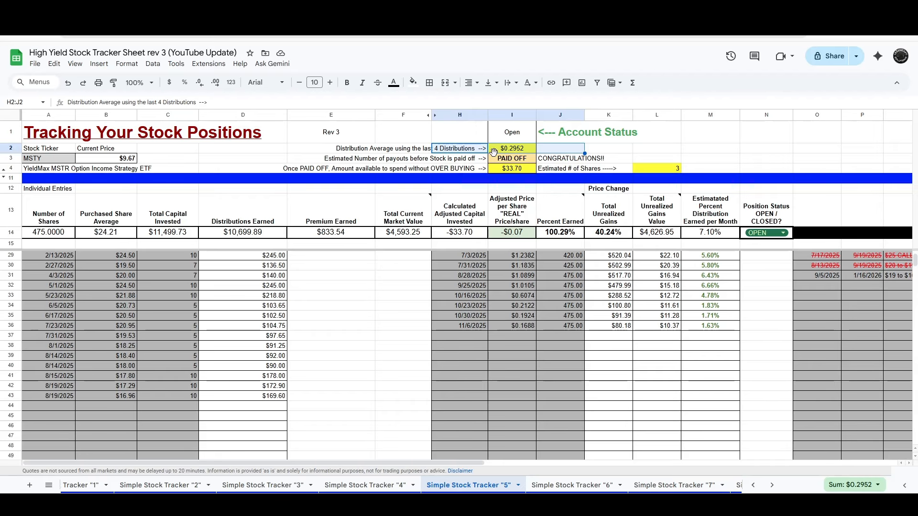
click(469, 162)
drag(468, 163, 553, 163)
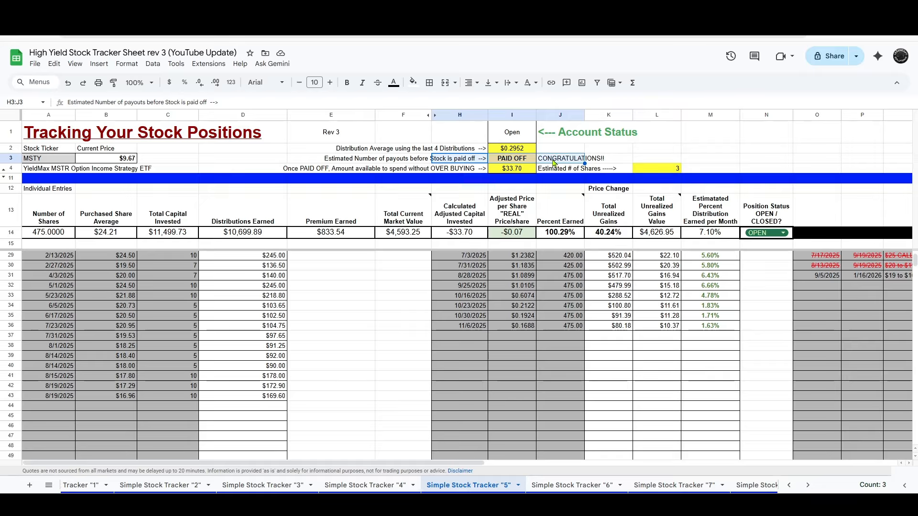
click(545, 170)
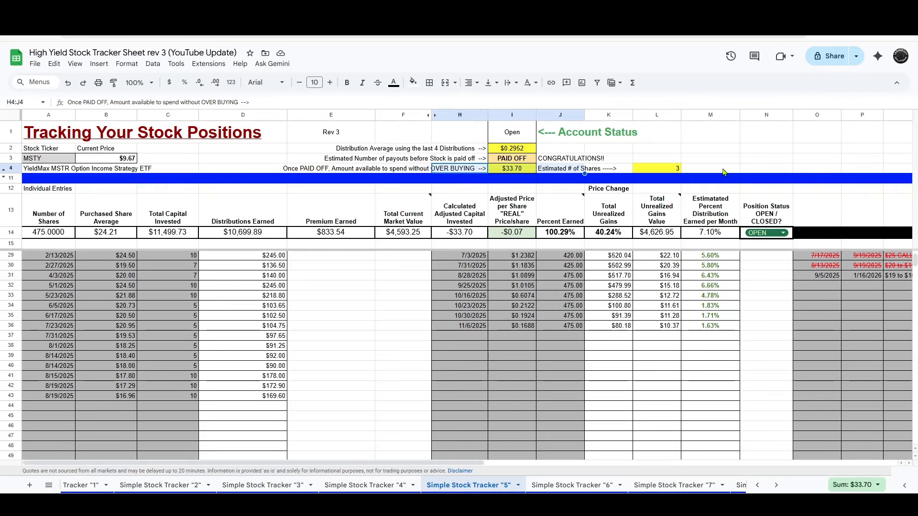
drag(724, 172, 644, 170)
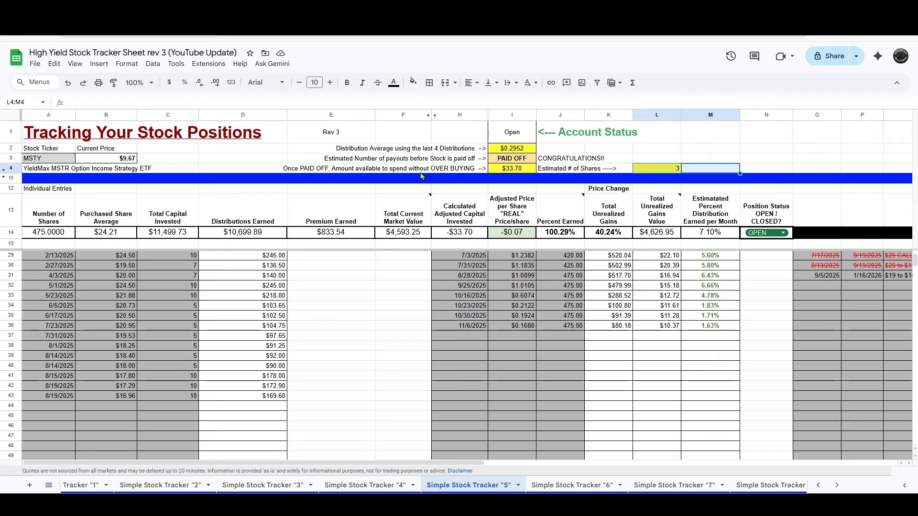
On the Simple Stock Tracker "6" sheet, set the Eligible Number of Shares for SMCY's 11/6/2025 distribution to 30.
click(406, 319)
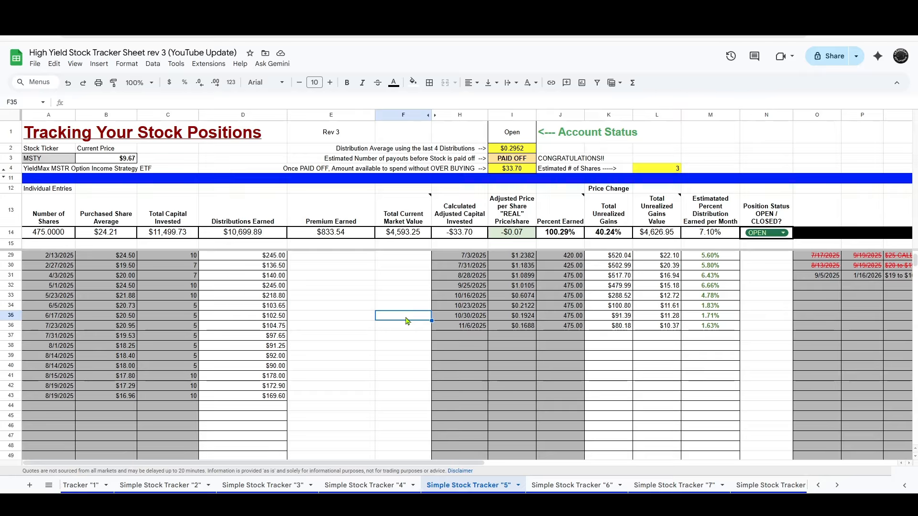
click(571, 485)
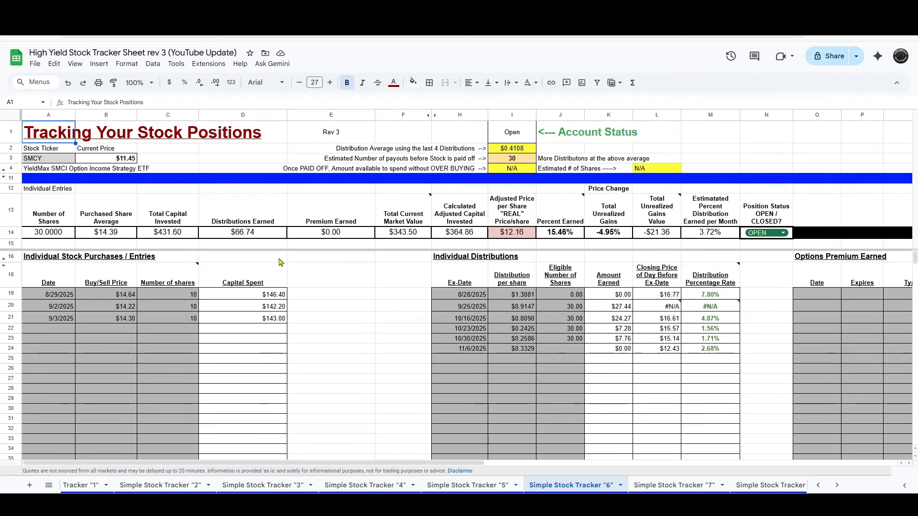
click(564, 349)
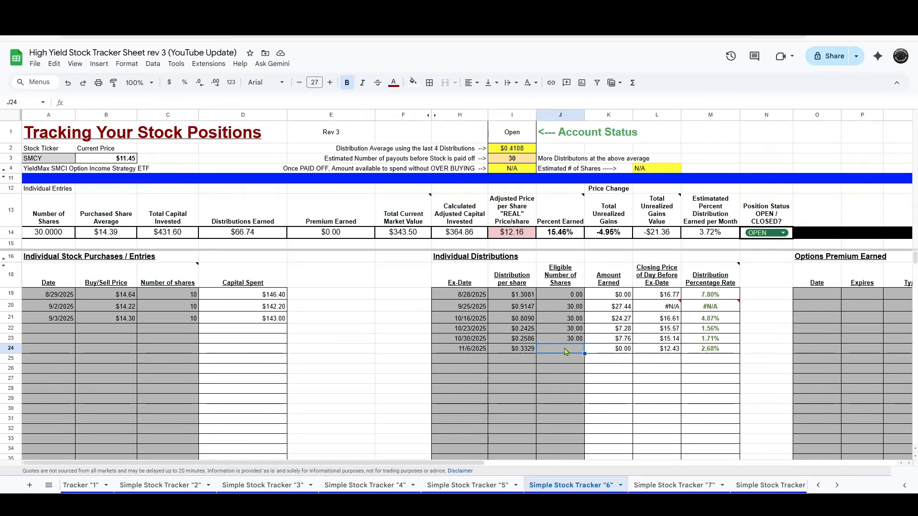
mouse_move(709, 313)
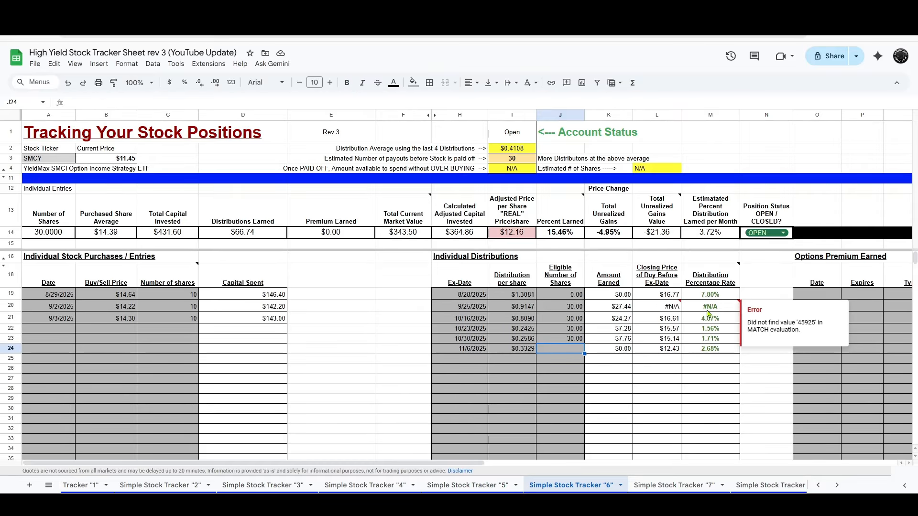
text(30)
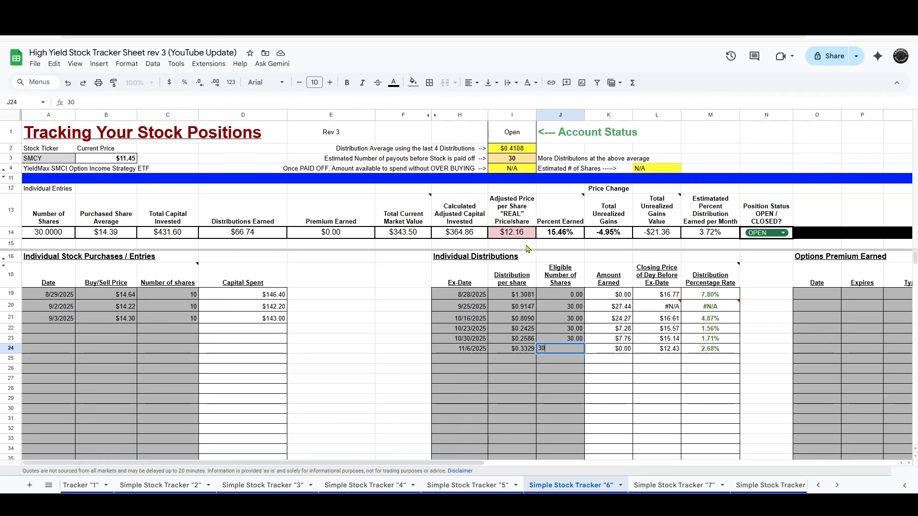
key(Return)
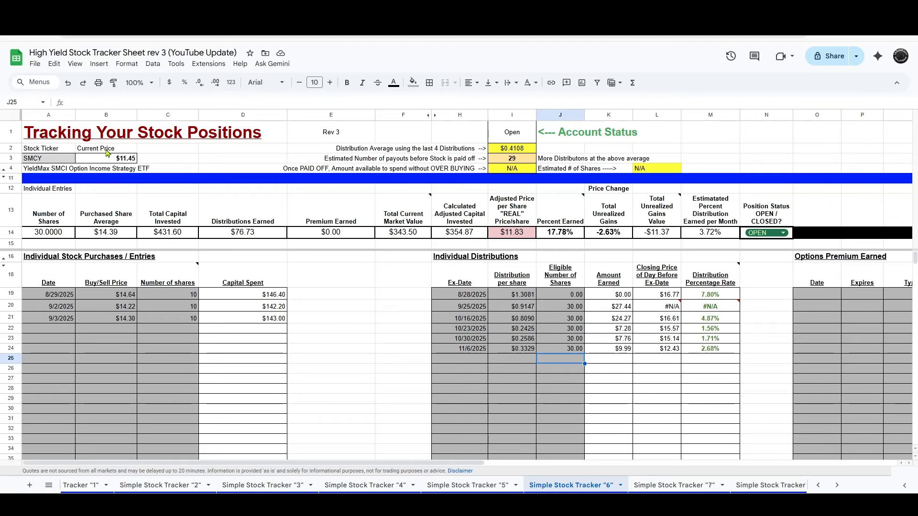
Compare SMCY's Current Price with its Adjusted Price per Share, and check its Total Unrealized Gains Value.
drag(124, 149, 121, 172)
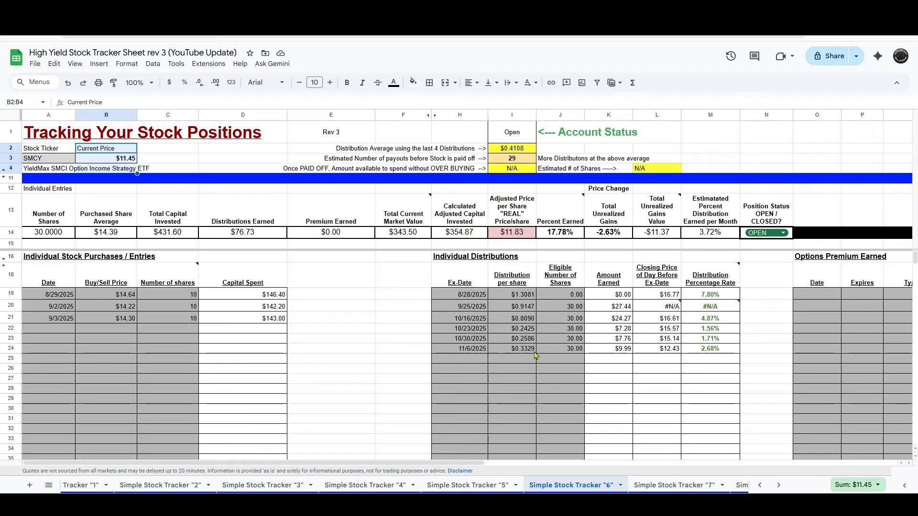
drag(522, 192, 519, 261)
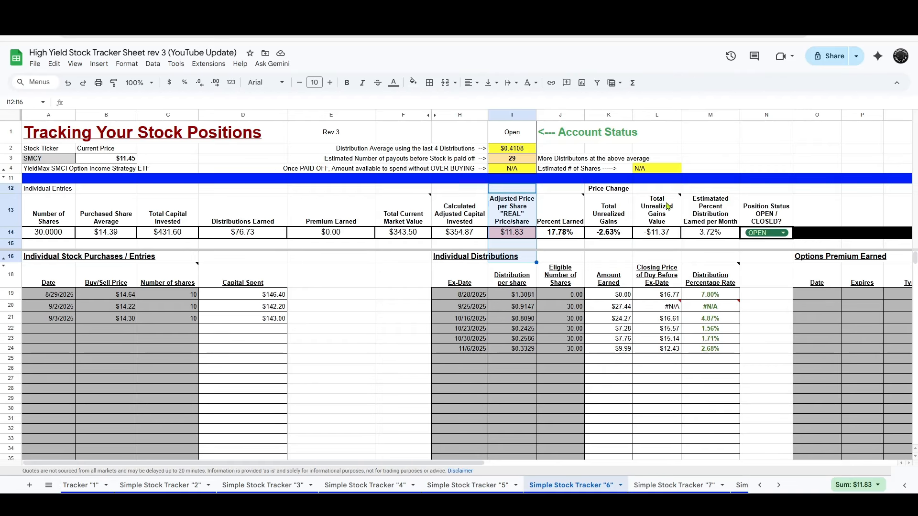
drag(669, 205, 657, 252)
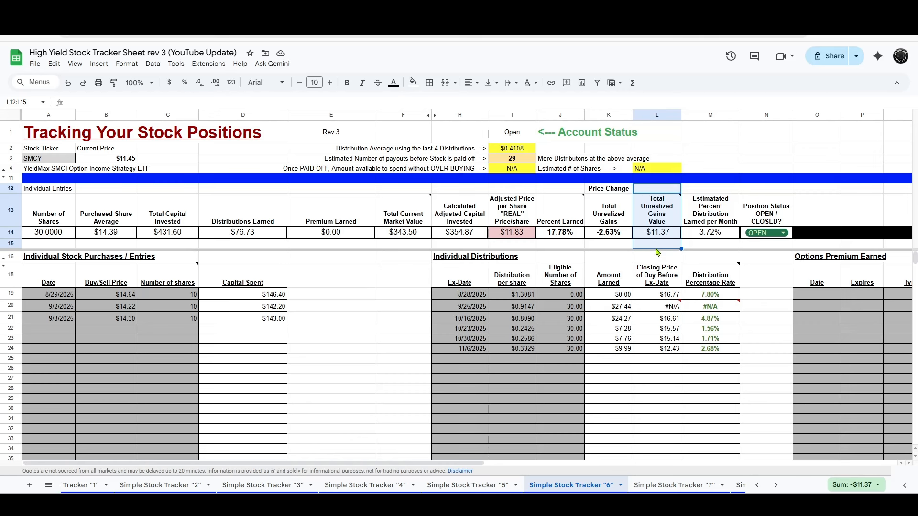
click(338, 321)
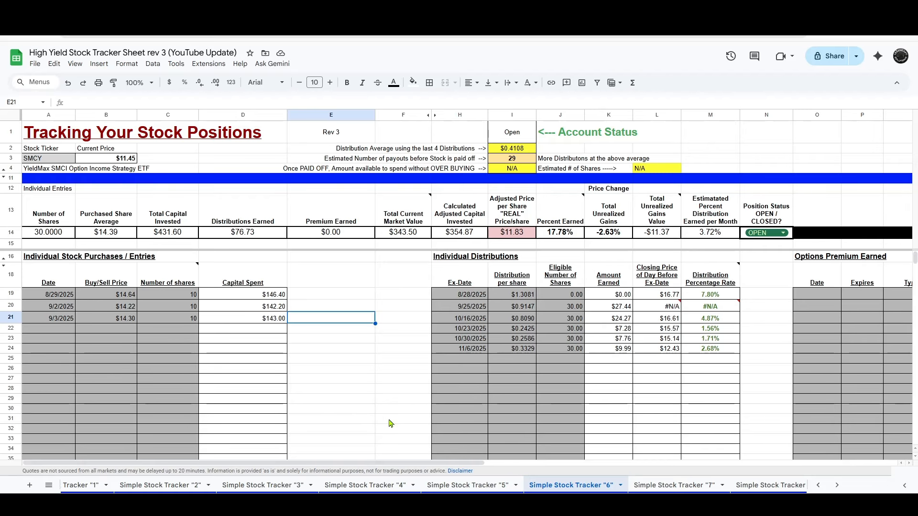
On the Simple Stock Tracker "7" sheet, set the Eligible Number of Shares for AMDY's 11/6/2025 distribution to 820 and check its Current Price.
key(ctrl+shift+Page_Down)
scroll(527, 332, down, 4)
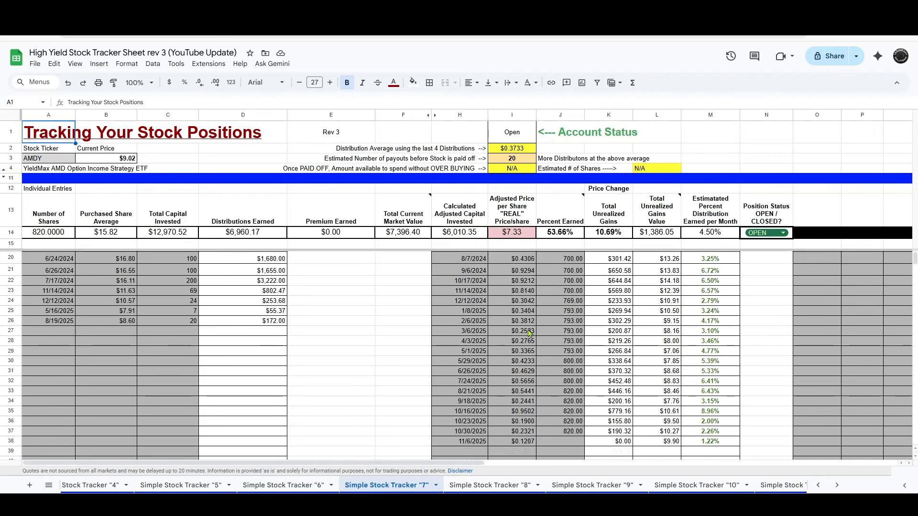
scroll(528, 334, up, 1)
click(559, 345)
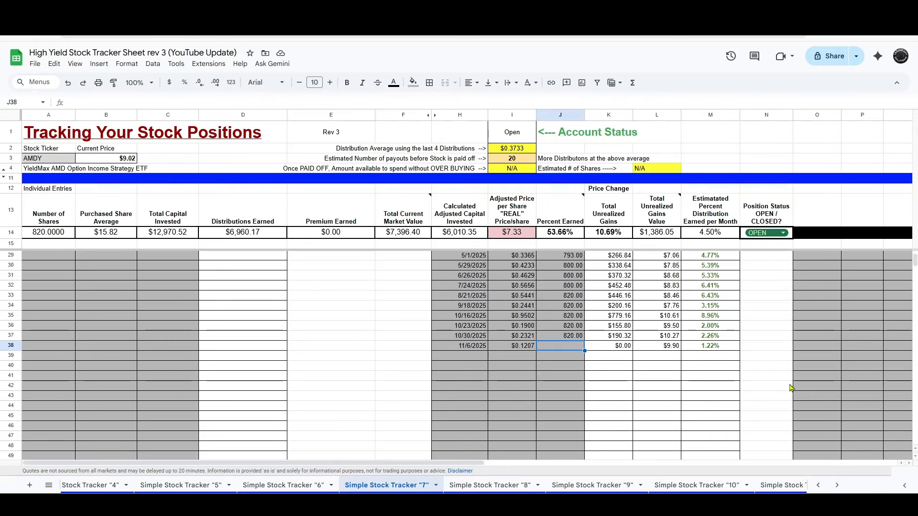
text(820)
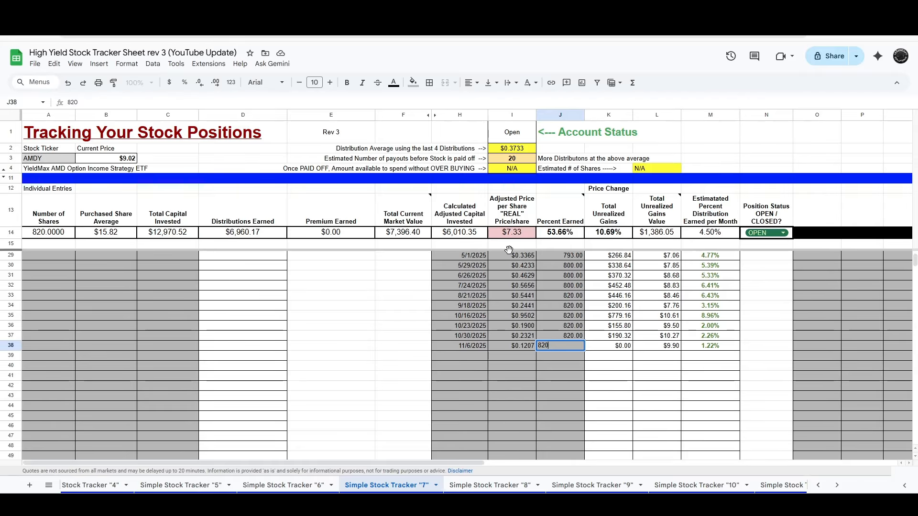
key(Return)
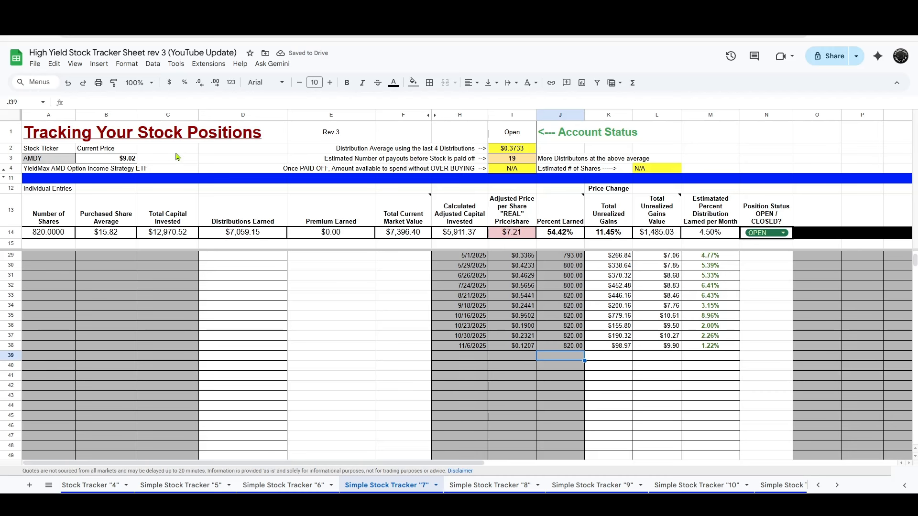
drag(129, 150, 123, 172)
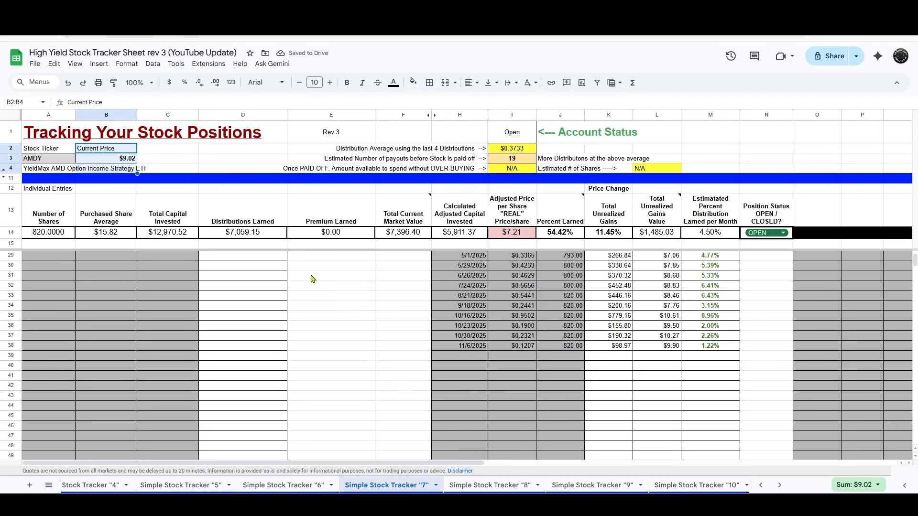
On the Simple Stock Tracker "8" sheet, set YMAX's 11/5/2025 Eligible Number of Shares to 758 and compare its Current Price with its Adjusted Price.
key(ctrl+shift+Page_Down)
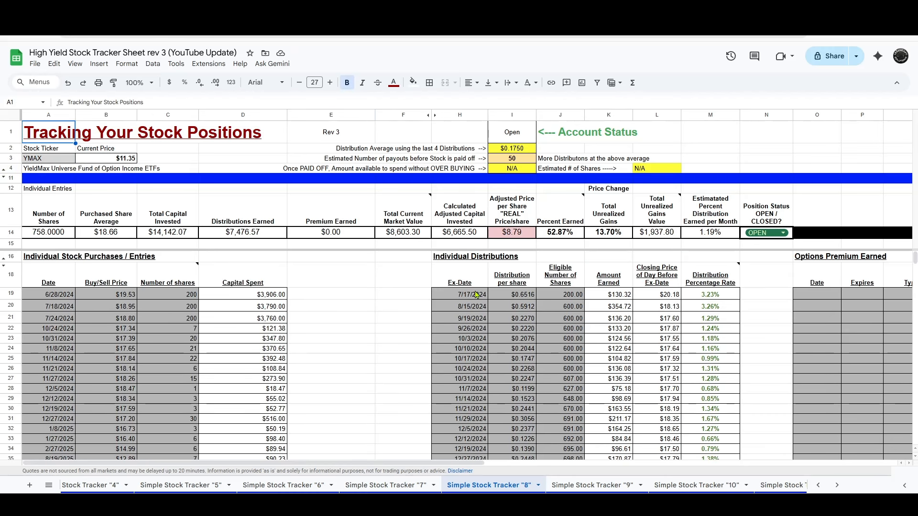
scroll(480, 321, down, 10)
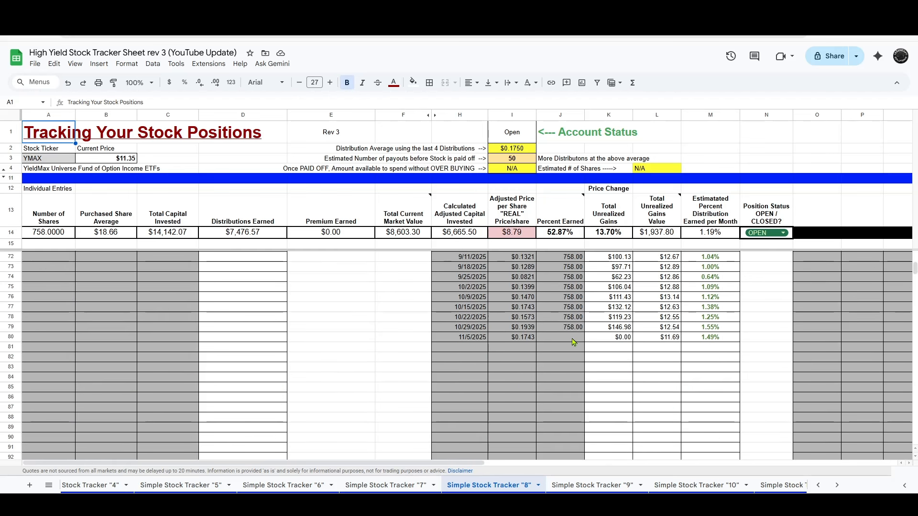
click(574, 339)
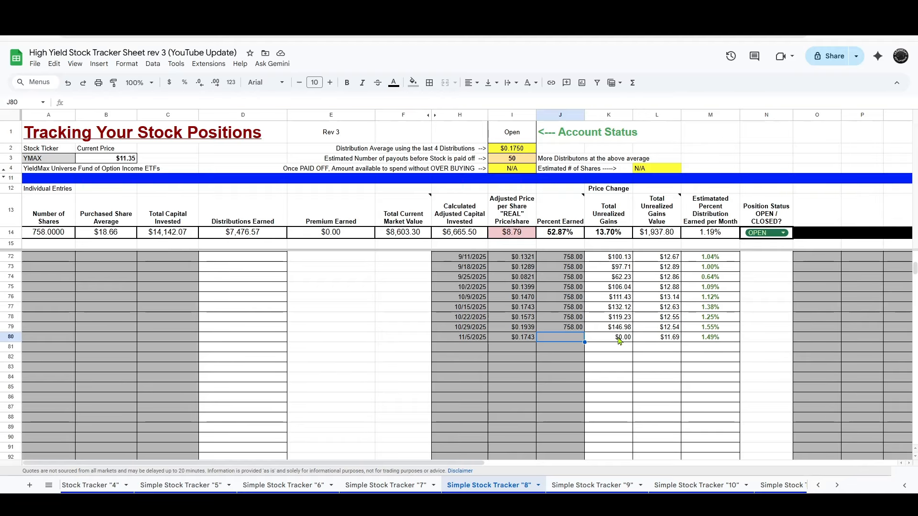
text(758)
key(Return)
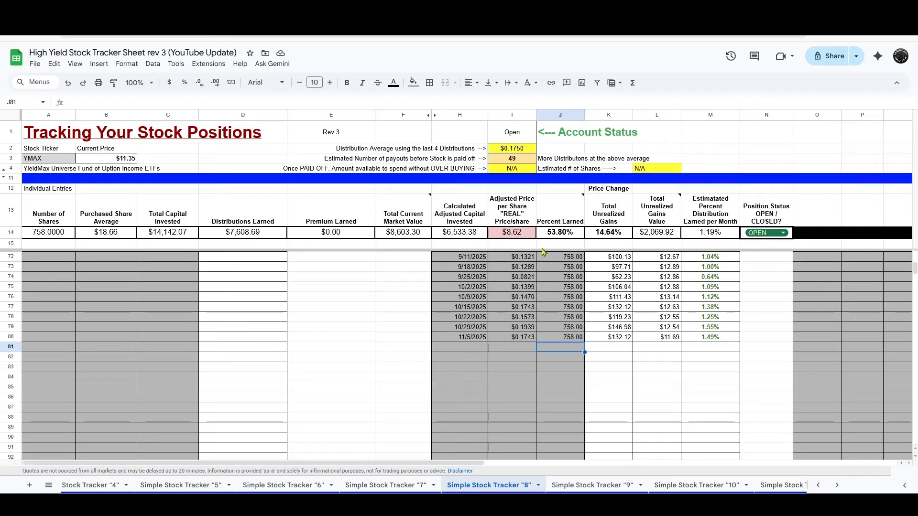
drag(119, 139, 117, 173)
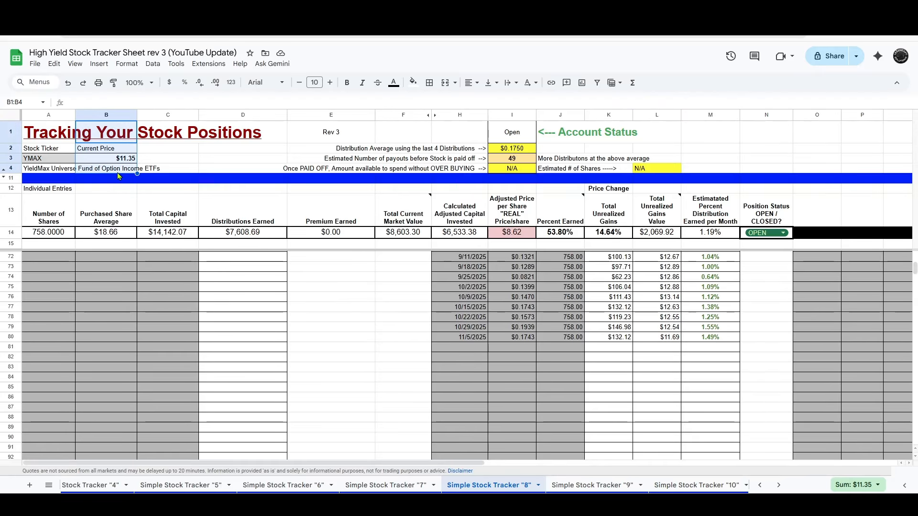
drag(512, 189, 508, 249)
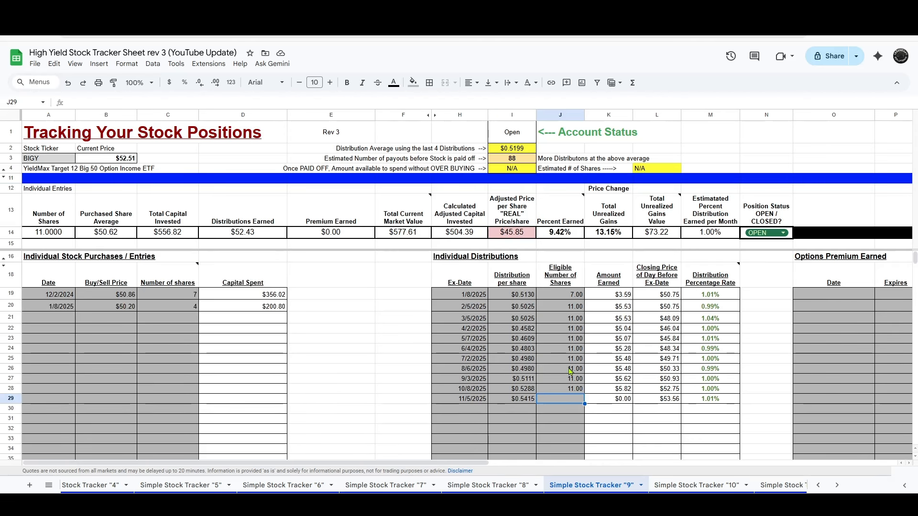
Set the 11/5/2025 Eligible Number of Shares to 11 for BIGY on sheet "9" and 9 for SOXY on sheet "10", checking SOXY's Current Price.
text(11)
key(Return)
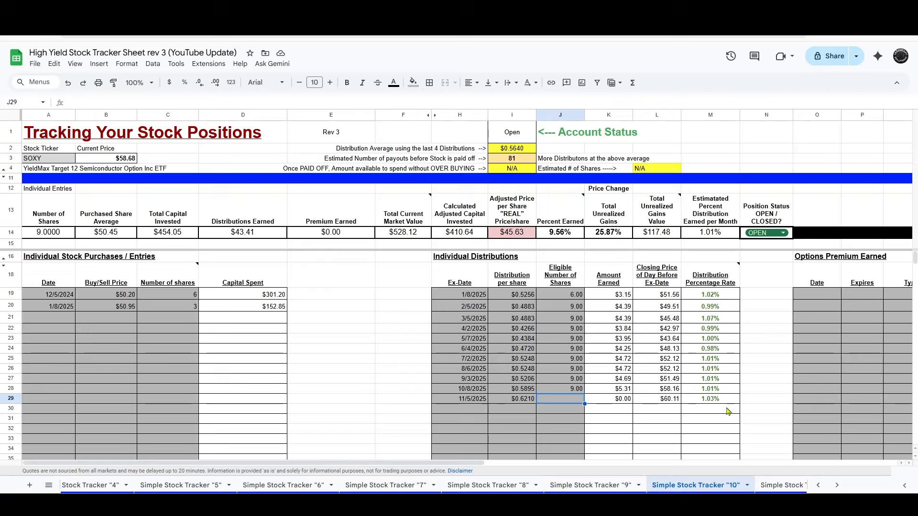
text(9)
key(Return)
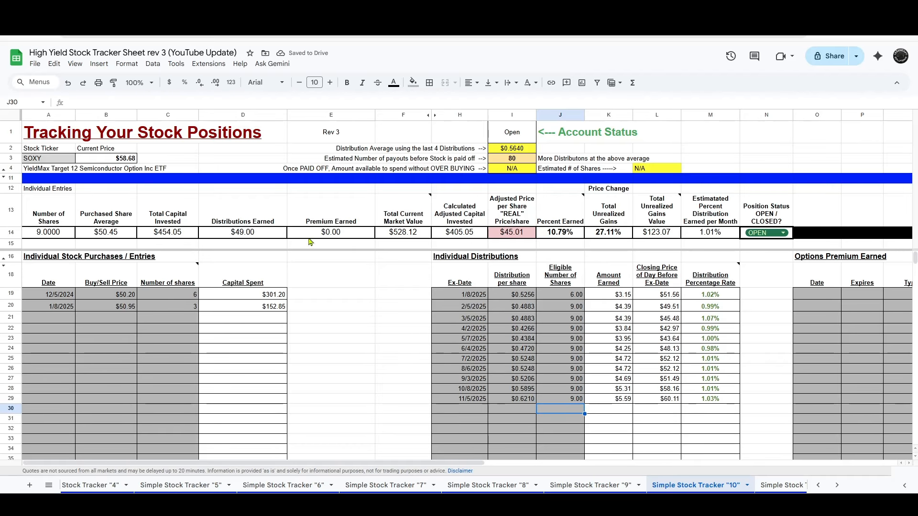
drag(118, 150, 119, 169)
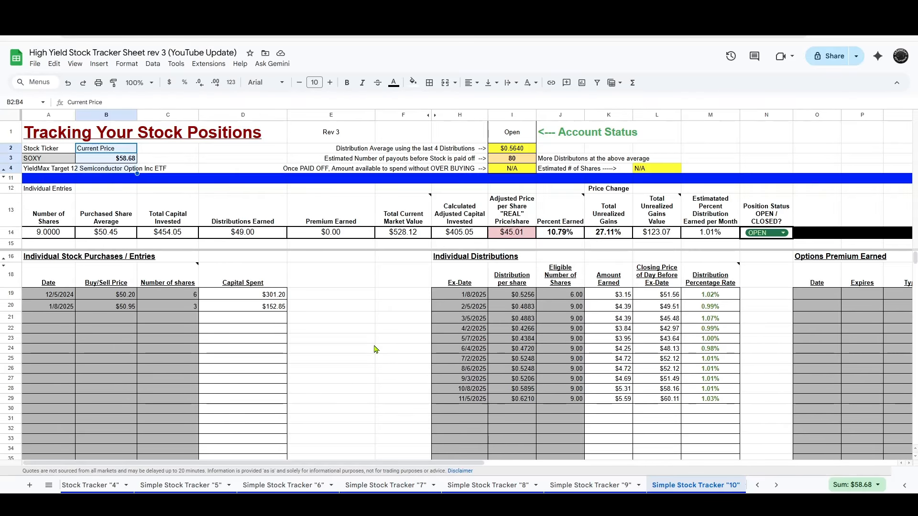
On the Simple Stock Tracker "11" sheet, check QDTE's fund name and set its 11/6/2025 distribution's Eligible Number of Shares to 155.
key(ctrl+shift+Page_Down)
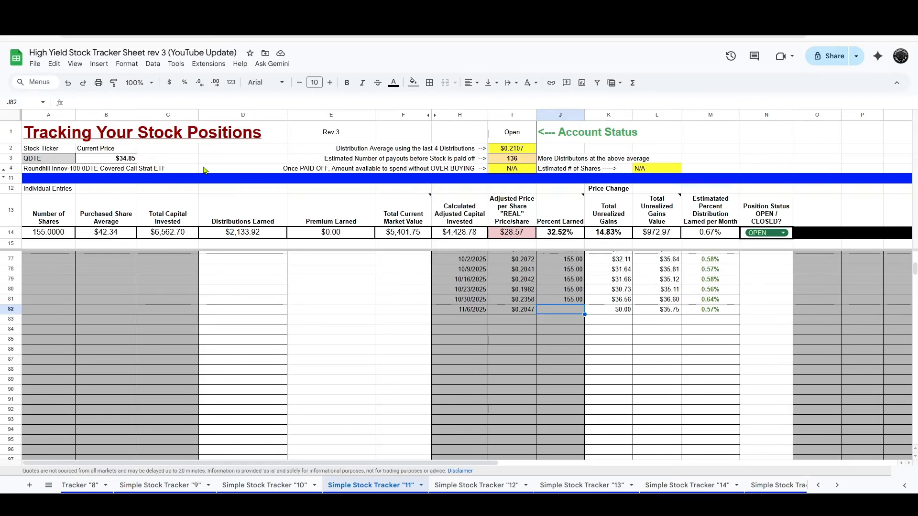
drag(204, 170, 25, 181)
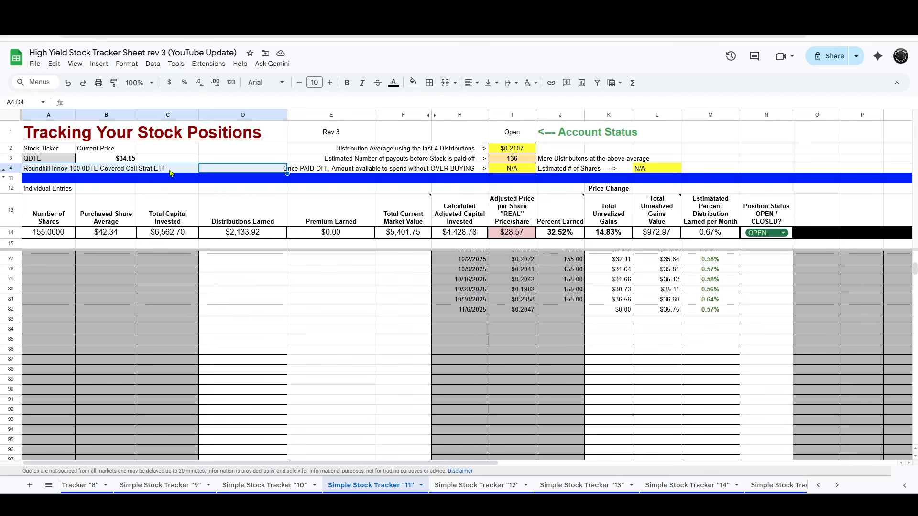
click(328, 320)
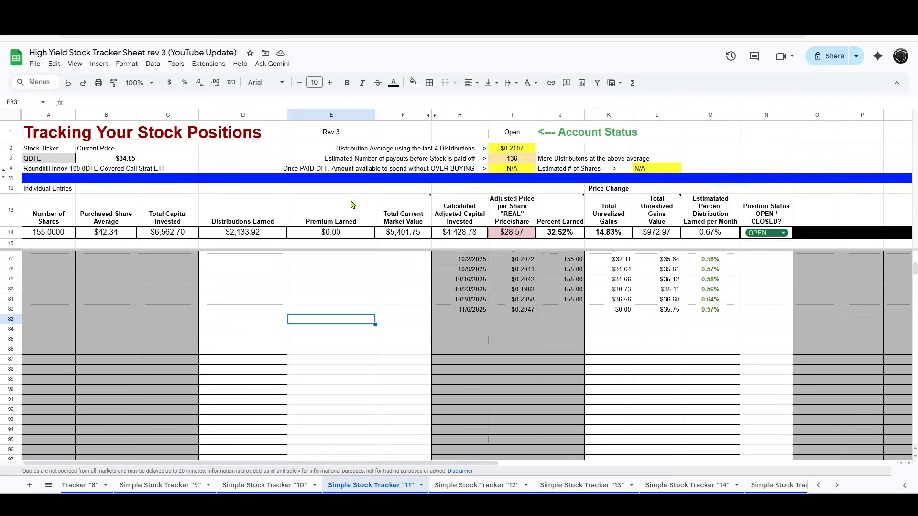
click(578, 313)
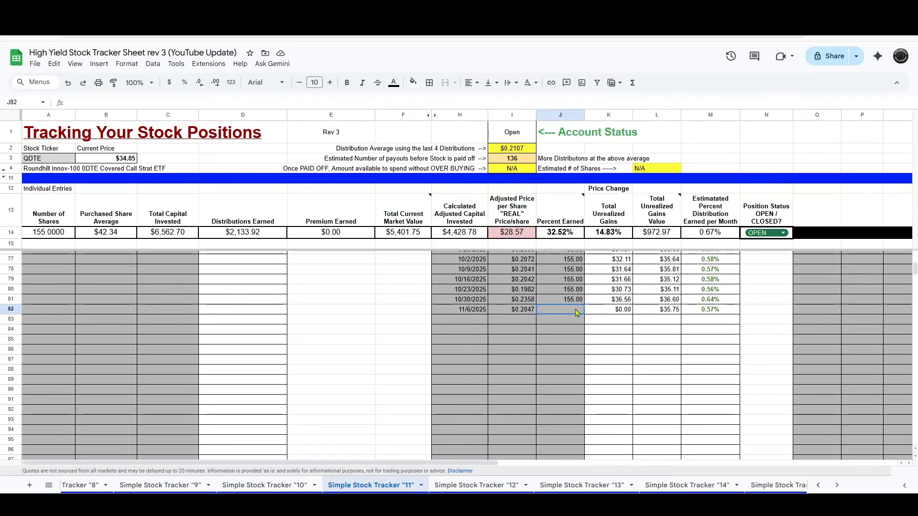
text(155)
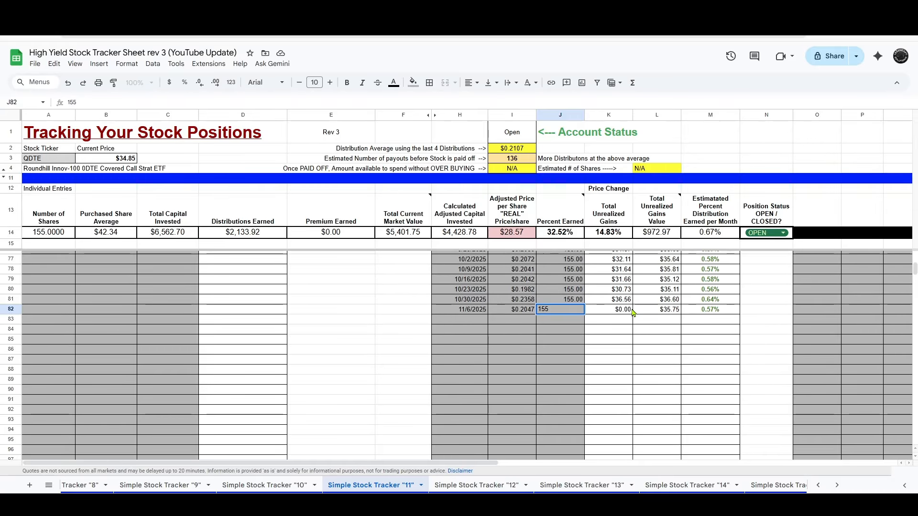
key(Return)
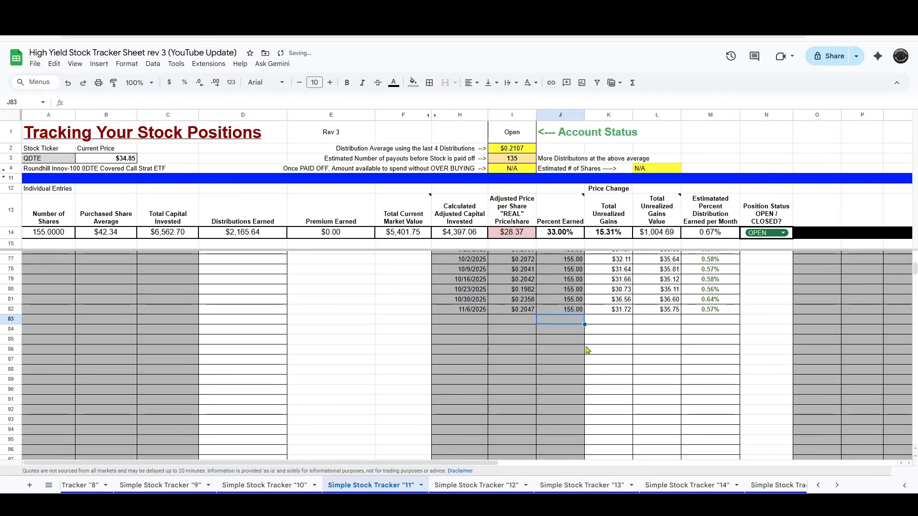
On the Simple Stock Tracker "12" sheet, set the Eligible Number of Shares for XDTE's 11/6/2025 distribution to 5.
click(508, 484)
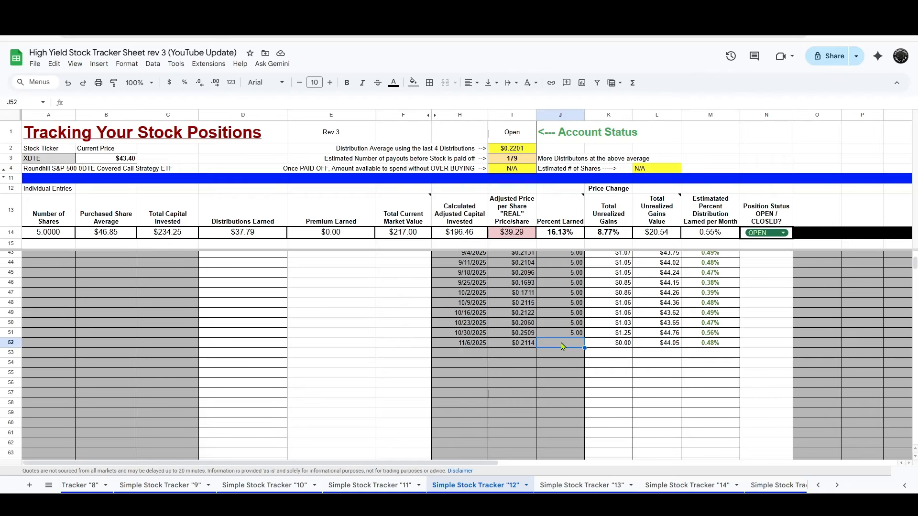
text(5)
key(Return)
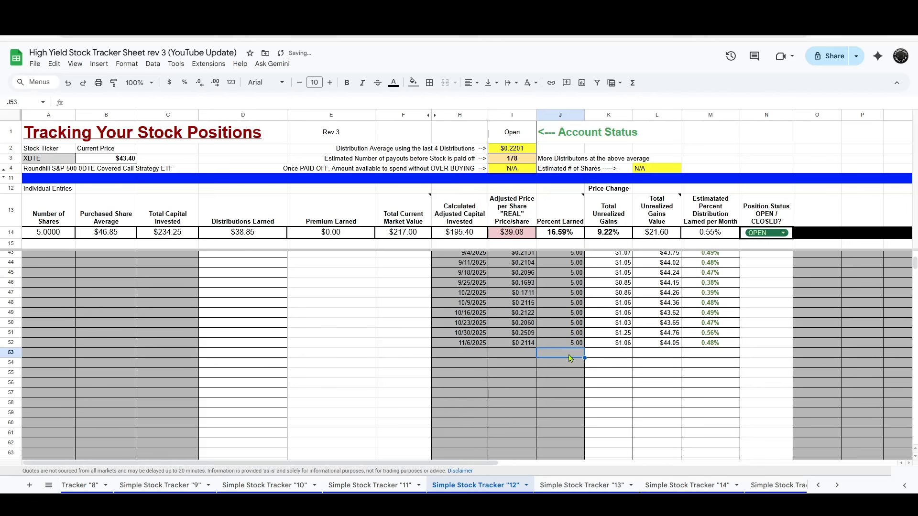
On the Simple Stock Tracker "13" sheet, set IWMY's 11/6/2025 Eligible Number of Shares to 551 and check its Current Price.
key(ctrl+shift+Page_Down)
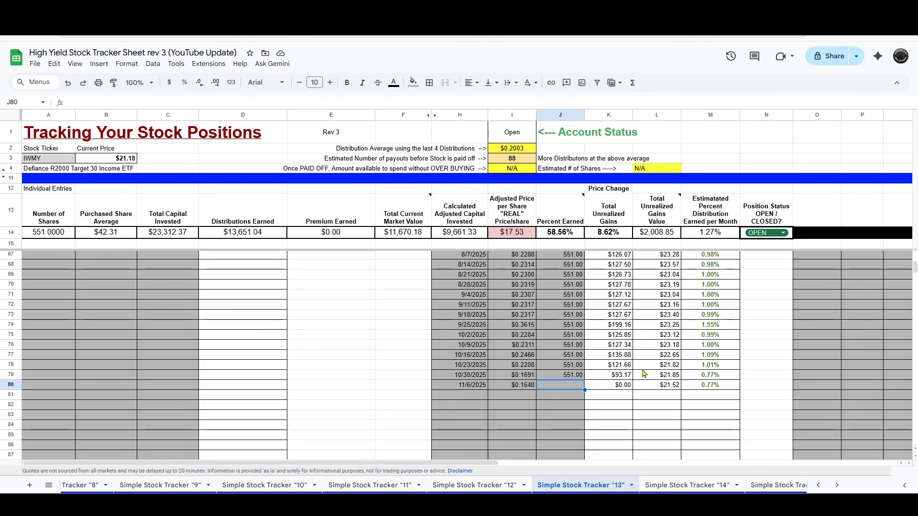
text(551)
key(Return)
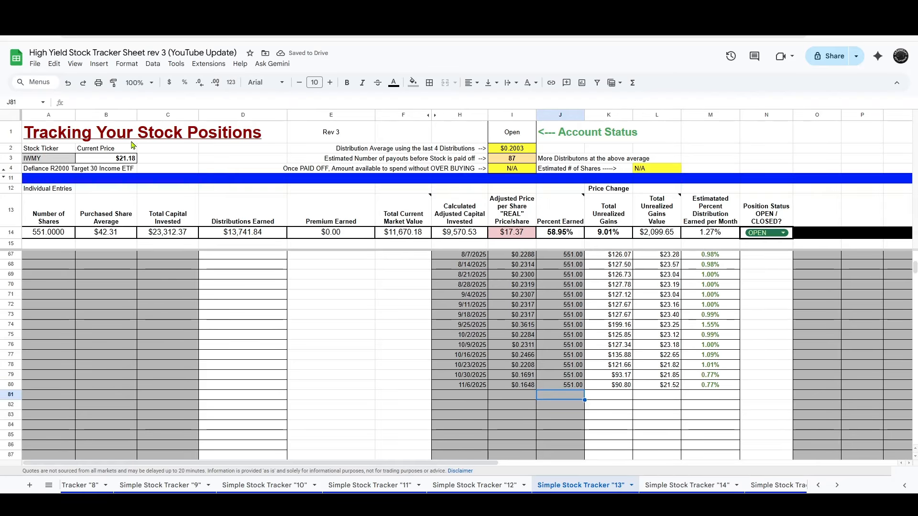
drag(129, 148, 129, 168)
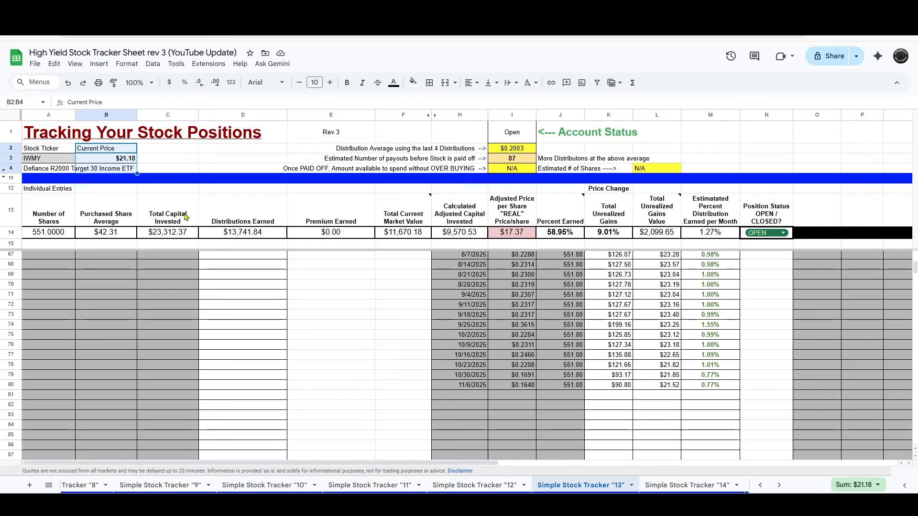
Set the 11/6/2025 Eligible Number of Shares to 551 for QQQY on sheet "14" and 540 for WDTE on sheet "15".
click(352, 328)
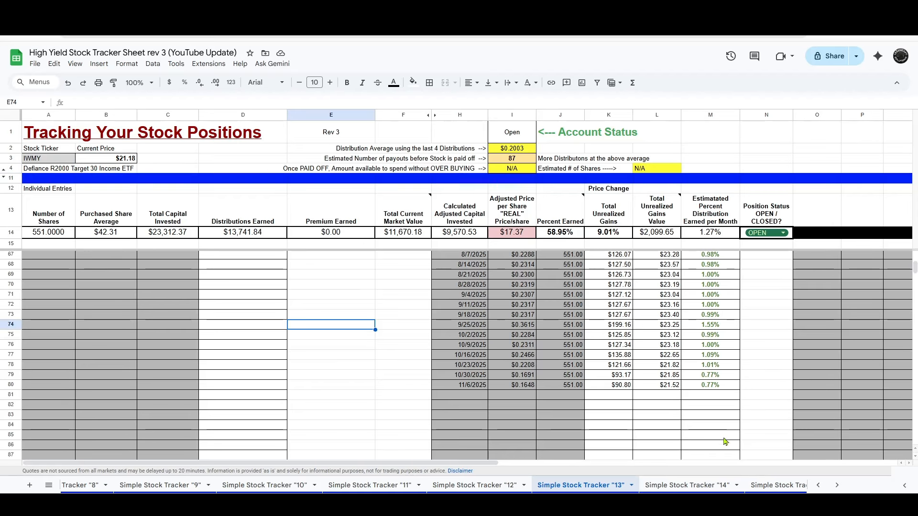
click(680, 486)
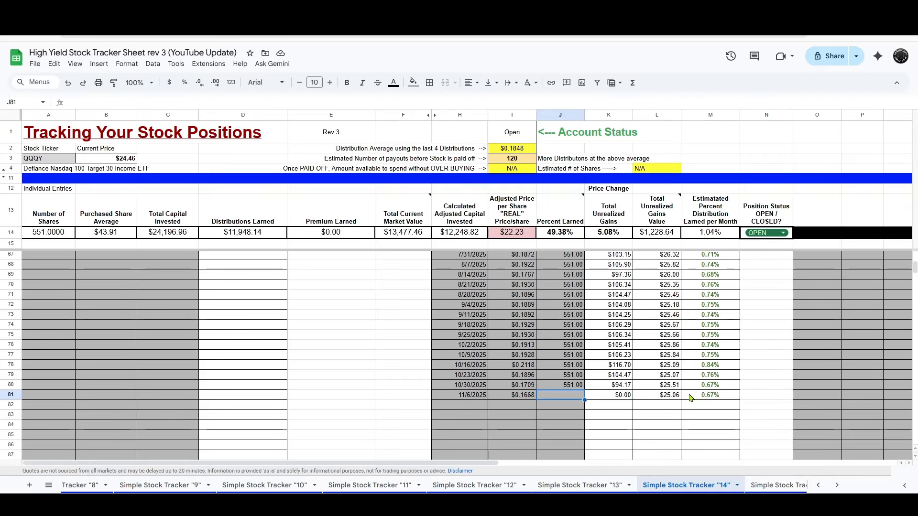
text(551)
key(Return)
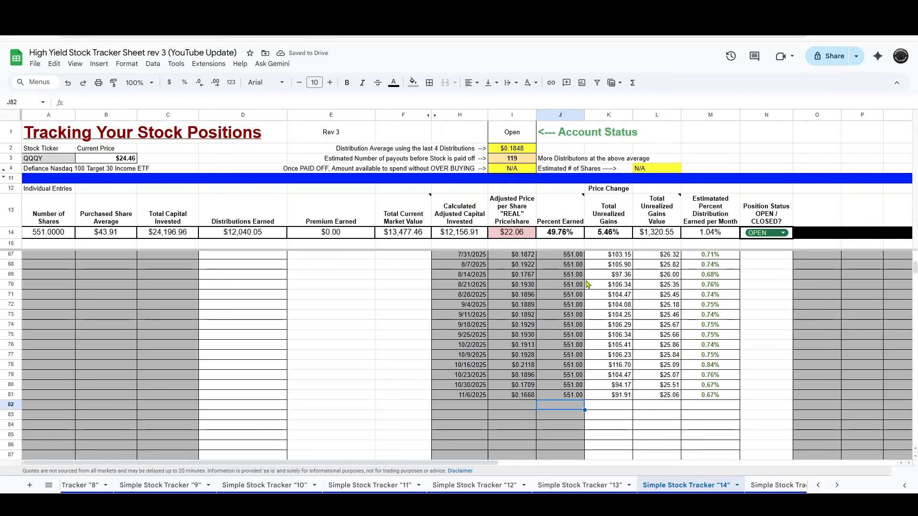
drag(122, 143, 124, 183)
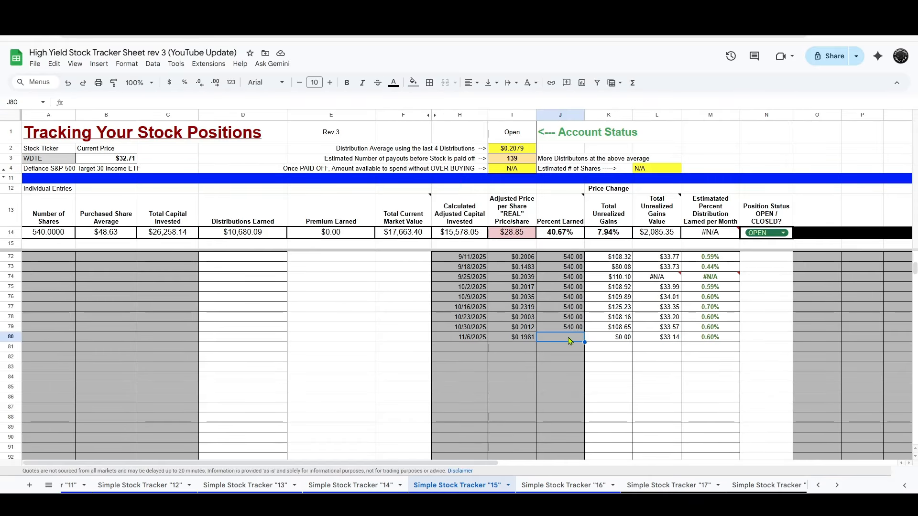
text(540)
key(Return)
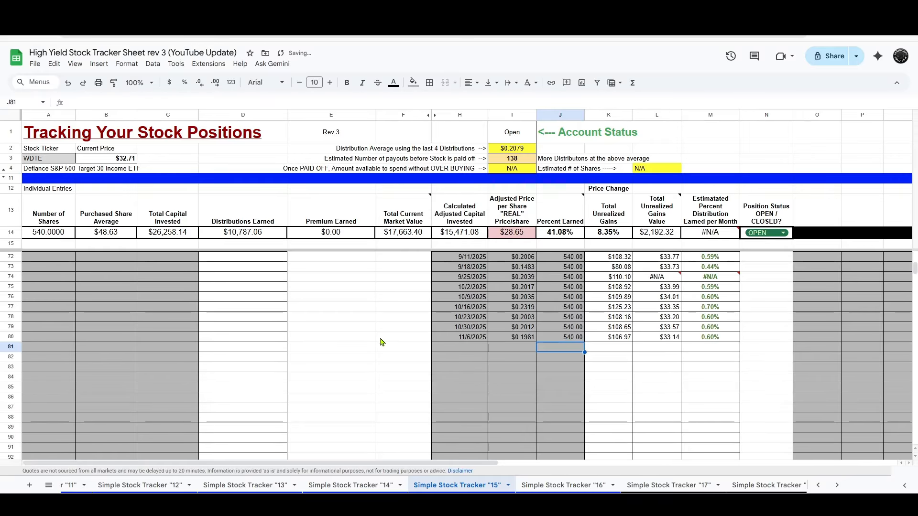
Review JEPQ's options premium entries and 11/3/2025 distribution on the Simple Stock Tracker "16" sheet, and examine its ex-date on the daily price chart.
key(ctrl+shift+Page_Down)
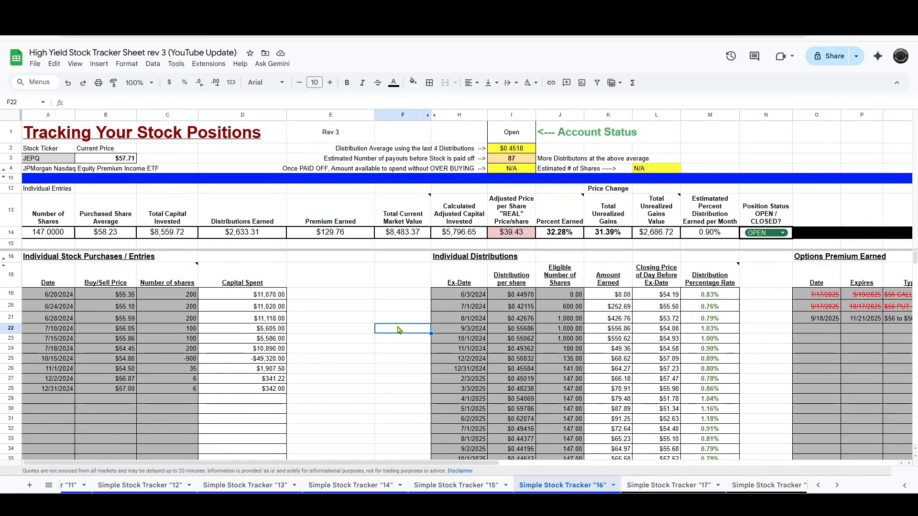
drag(387, 466, 606, 466)
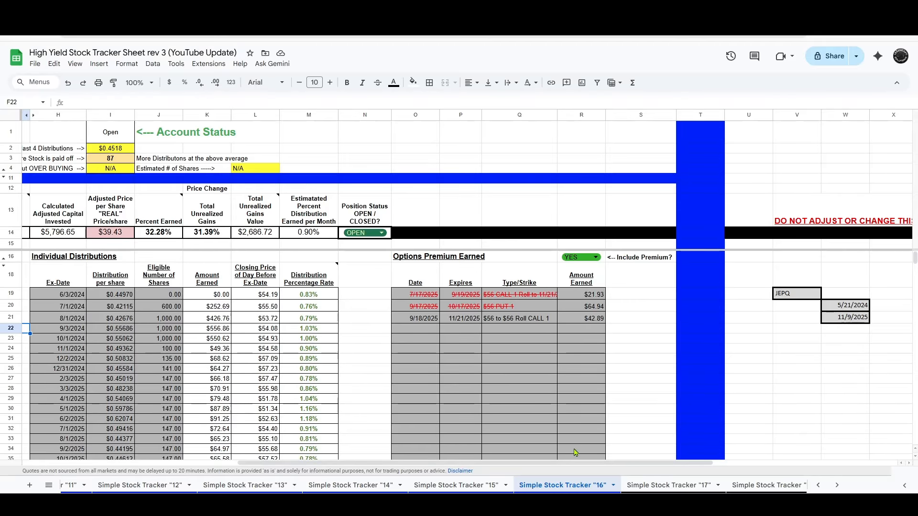
scroll(563, 469, left, 10)
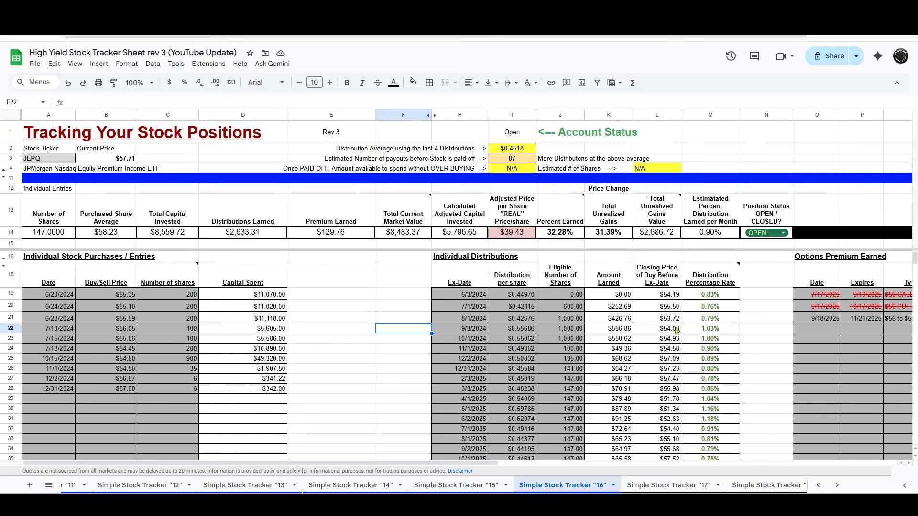
click(56, 401)
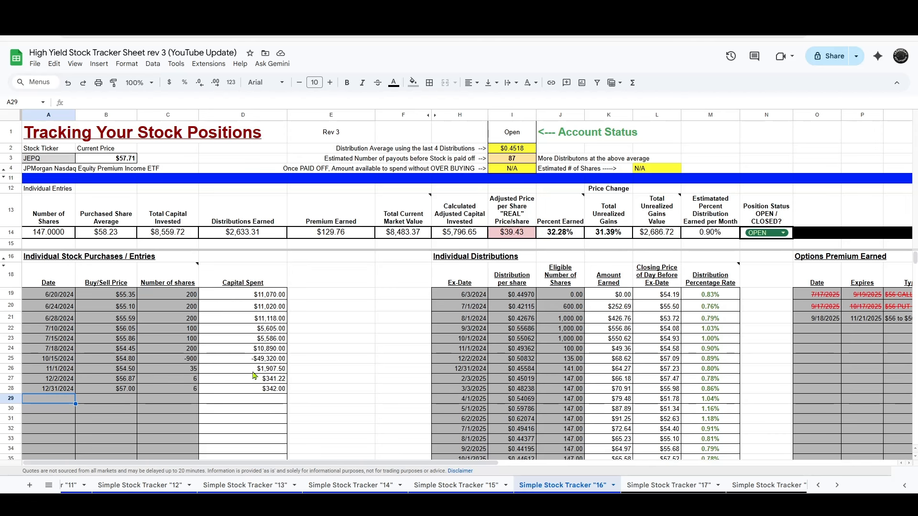
scroll(254, 376, down, 5)
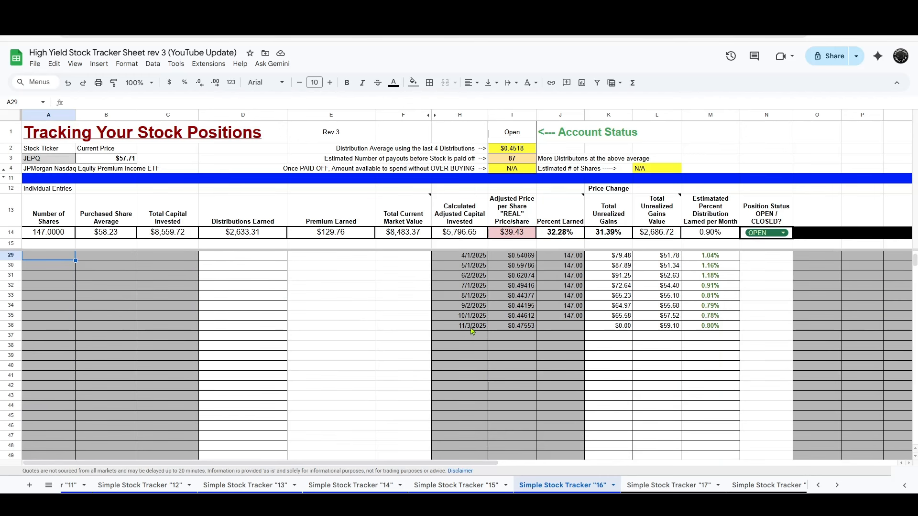
drag(411, 326, 473, 323)
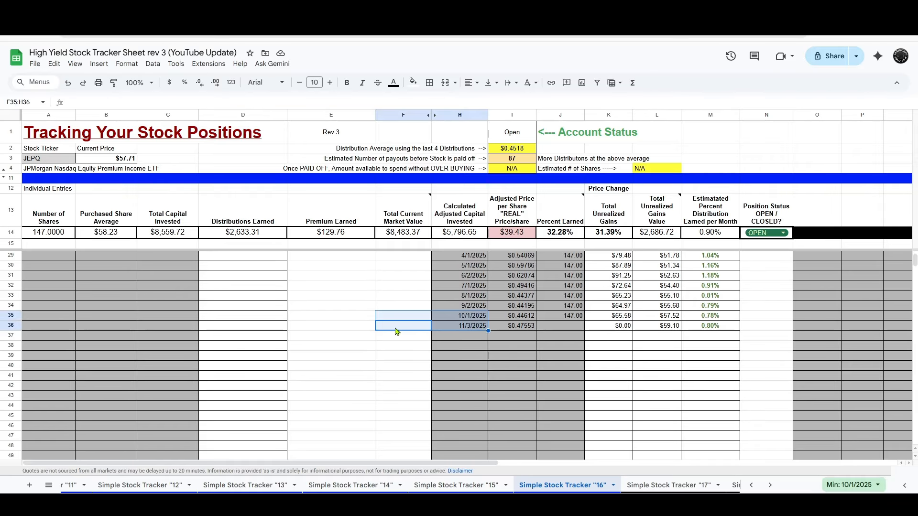
drag(396, 328, 478, 330)
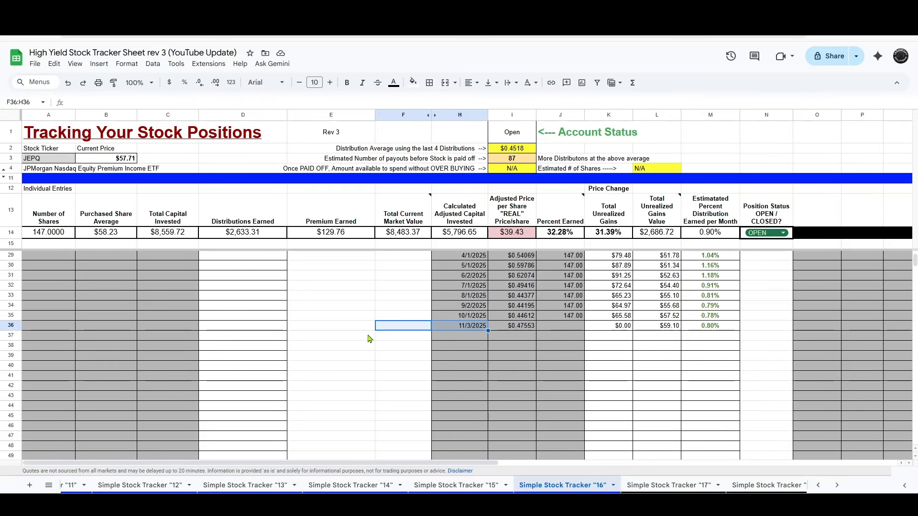
scroll(369, 339, up, 5)
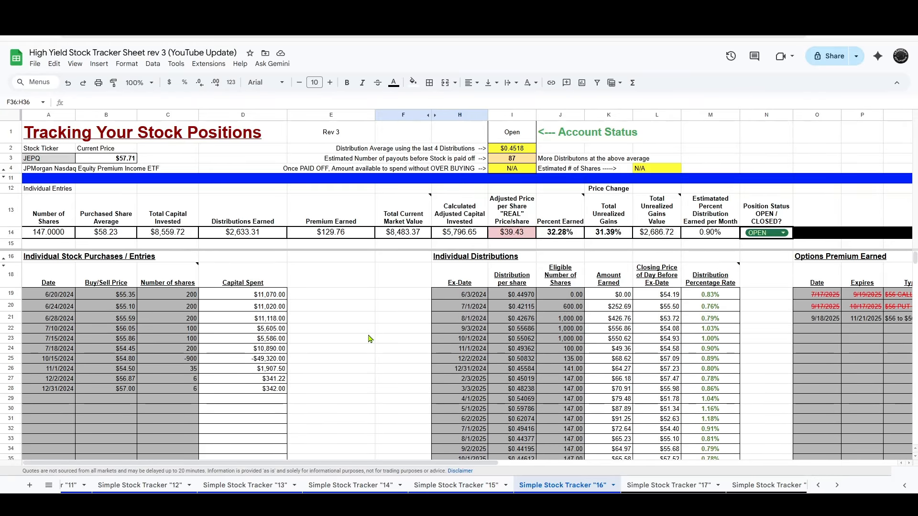
scroll(369, 339, down, 3)
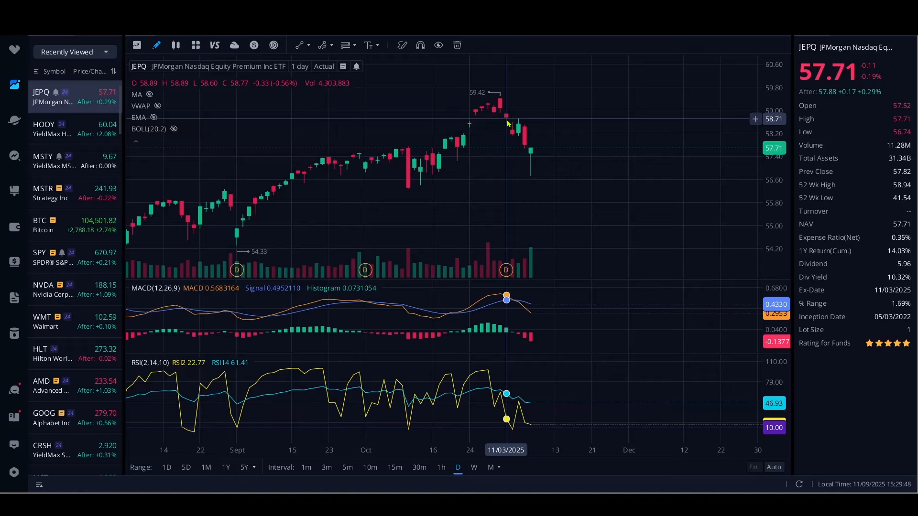
mouse_move(506, 272)
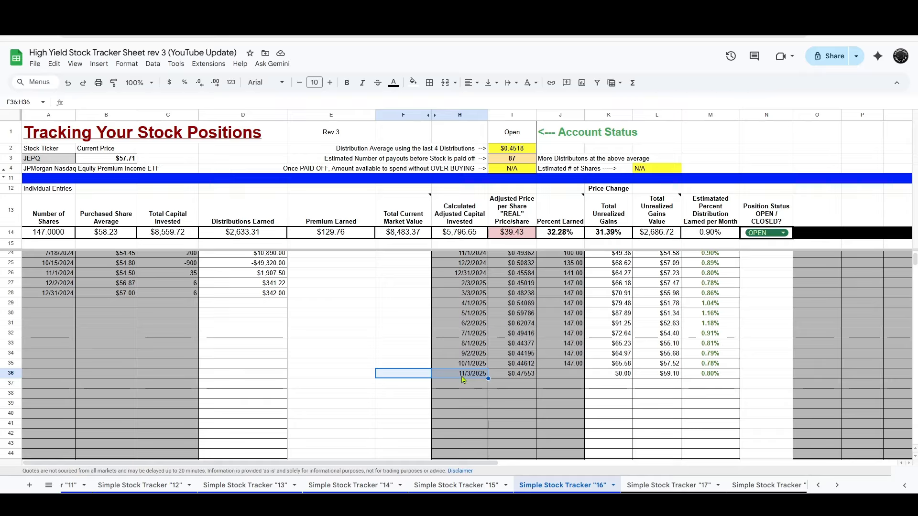
Check JEPQ's options premium entries and record a sale of 100 shares at $56.00 dated 11/2/2025 in the first empty Individual Stock Purchases row.
click(64, 305)
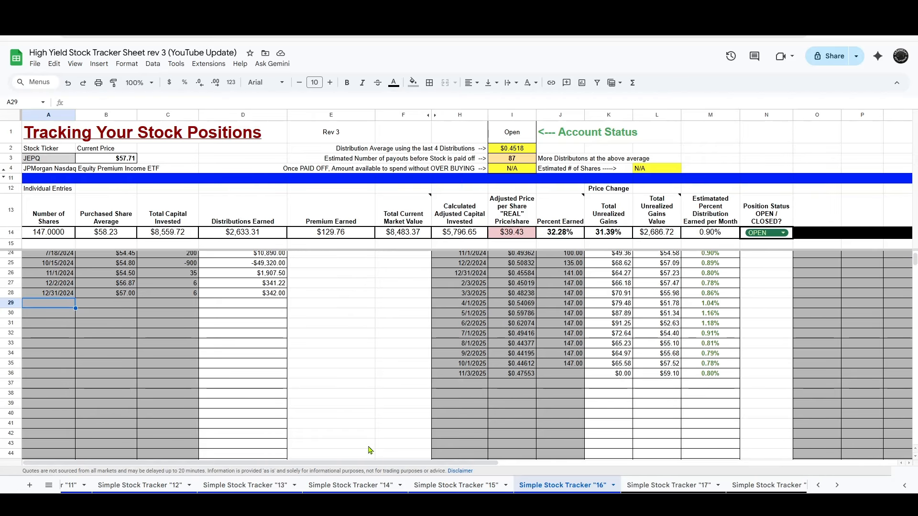
scroll(416, 382, right, 5)
scroll(454, 334, up, 3)
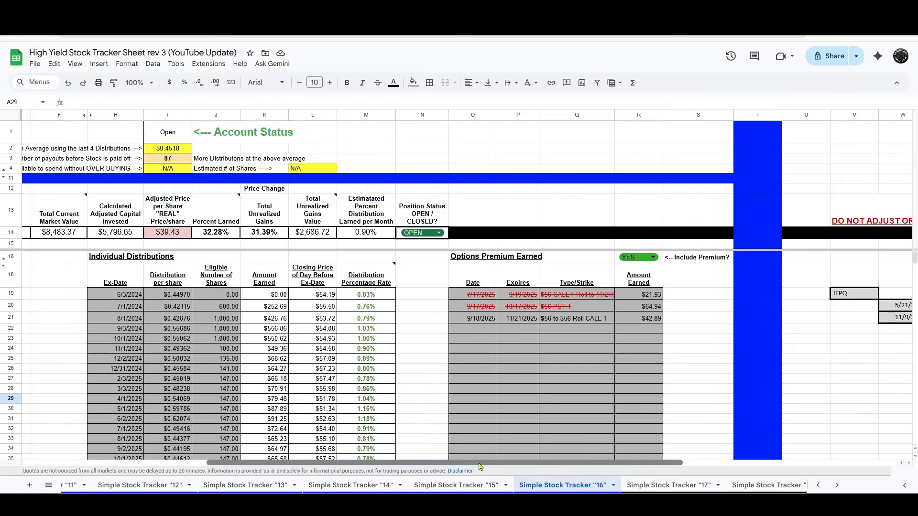
drag(481, 463, 295, 463)
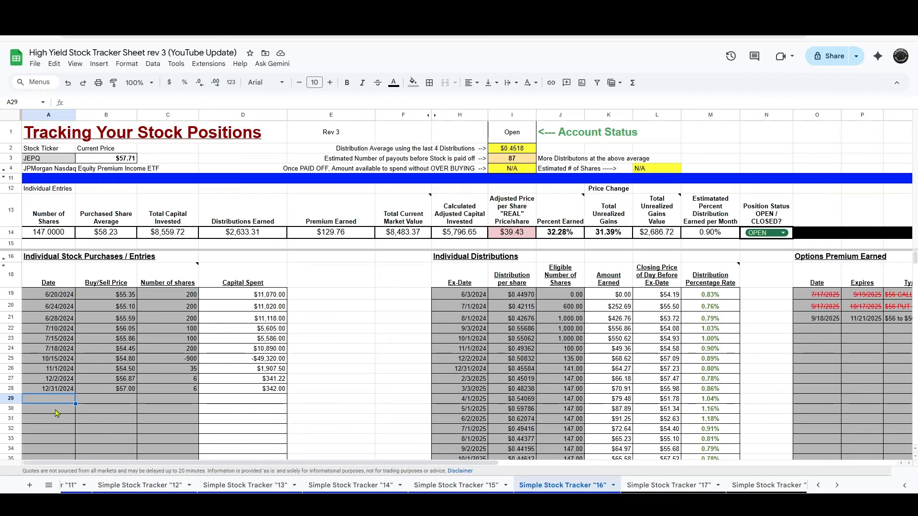
text(11/2)
key(Tab)
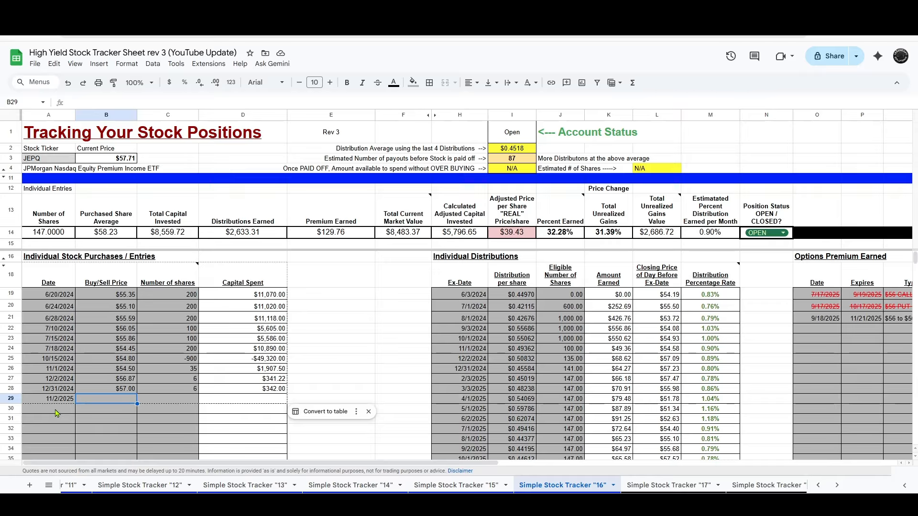
text(56)
key(Tab)
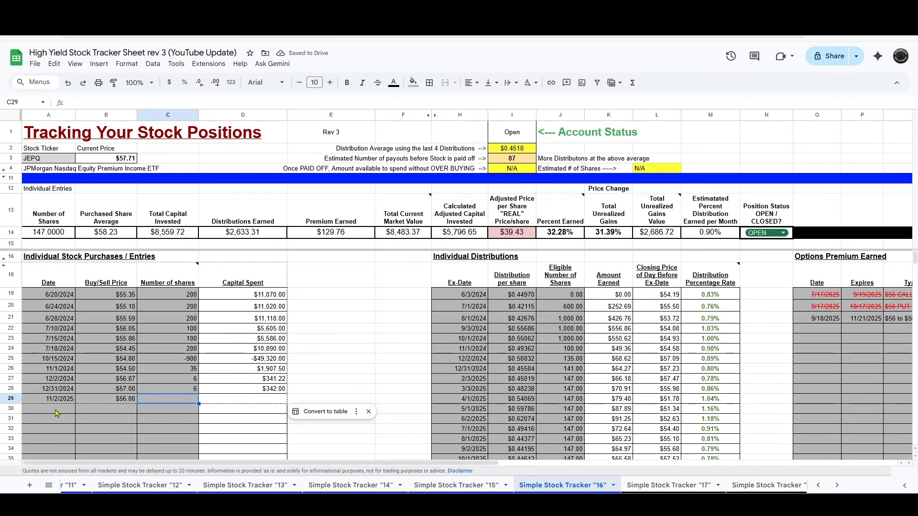
text(-100)
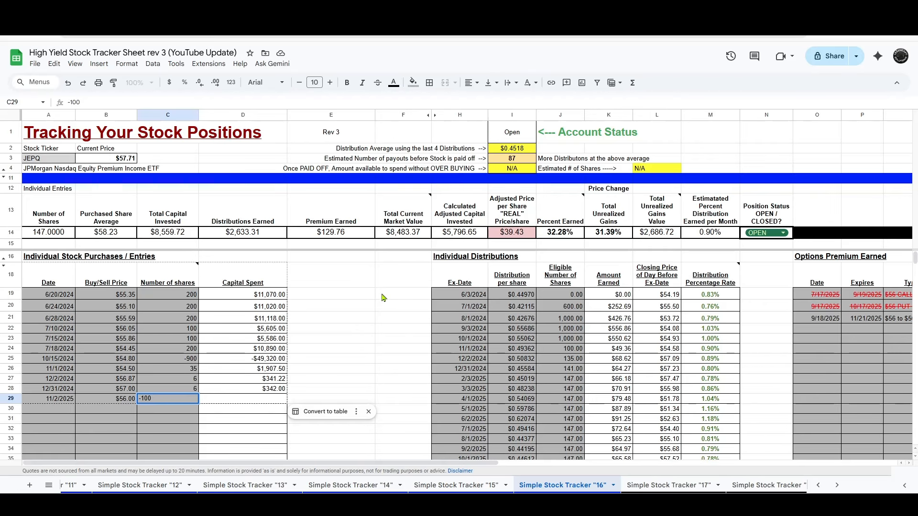
key(Tab)
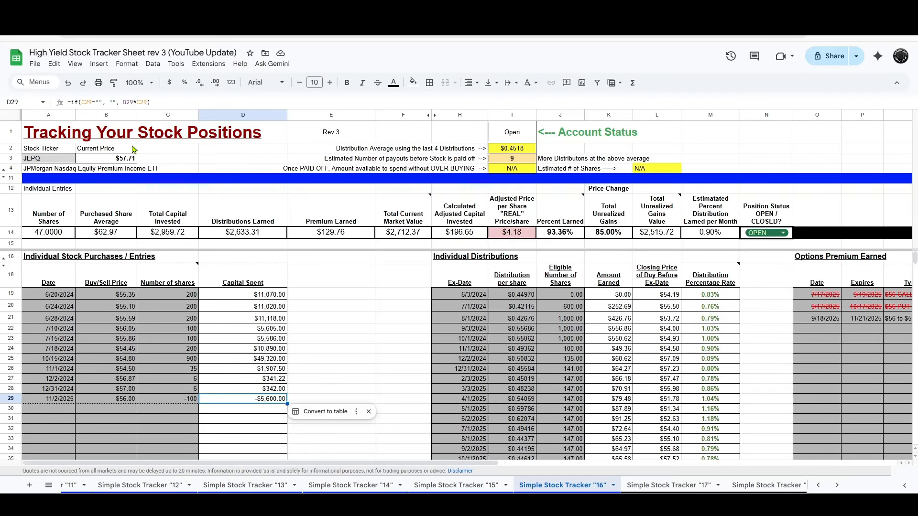
Check JEPQ's Current Price, estimated number of payouts before payoff, and the amount available to spend once paid off.
drag(136, 149, 128, 173)
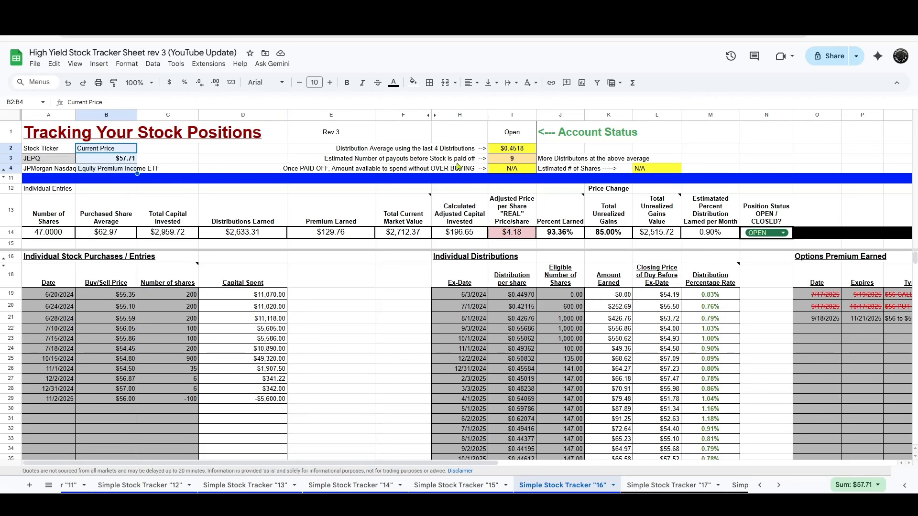
drag(459, 161, 563, 164)
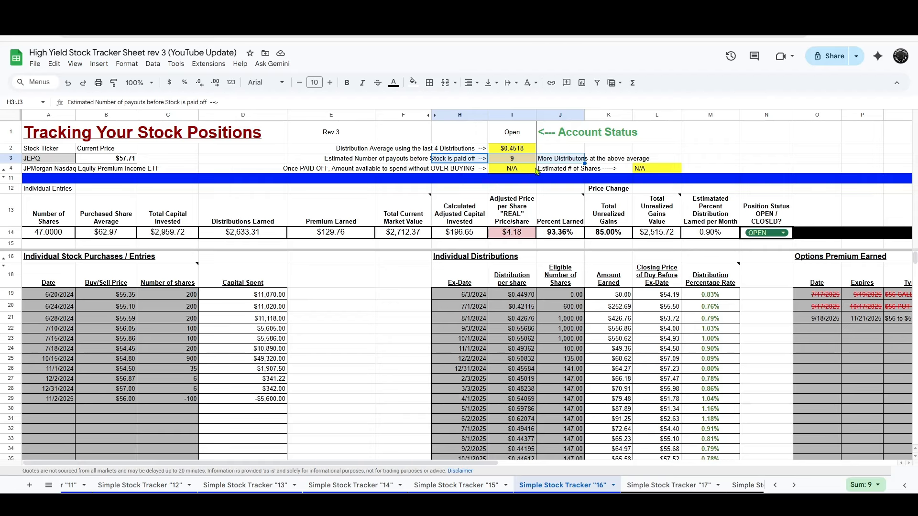
drag(545, 170, 531, 170)
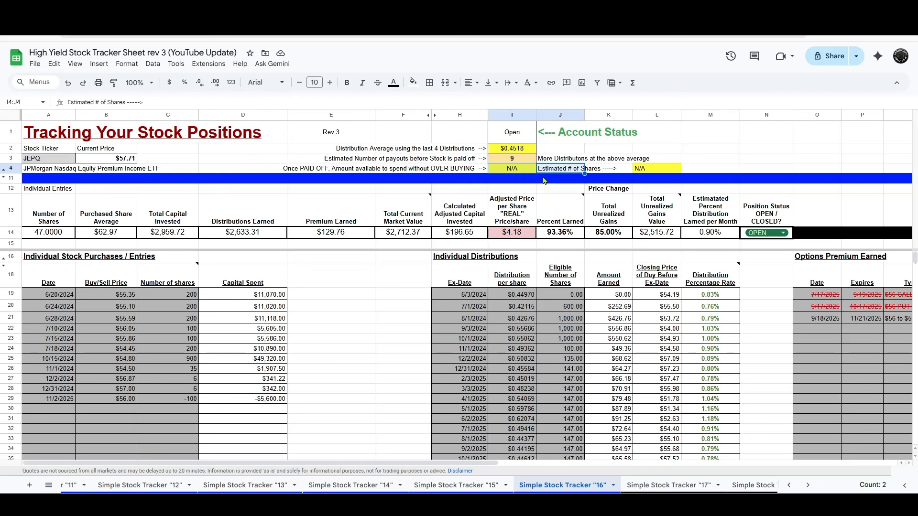
Set the Eligible Number of Shares for JEPQ's 11/3/2025 distribution to 47 and check the Total Unrealized Gains Value.
click(416, 348)
scroll(416, 348, down, 3)
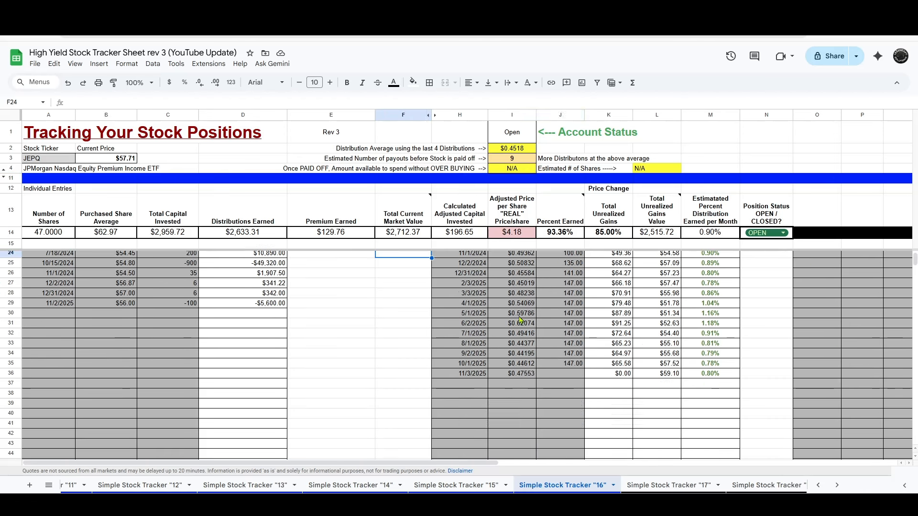
click(569, 375)
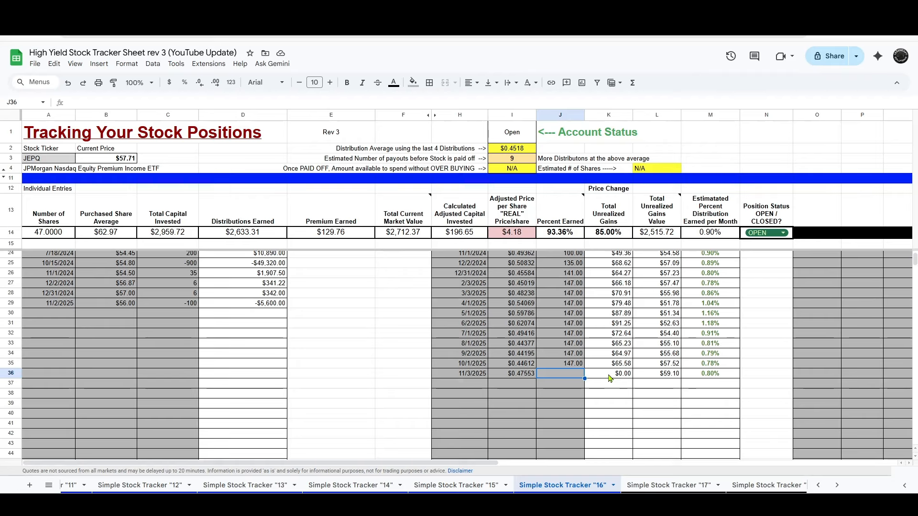
text(47)
mouse_move(536, 203)
key(Tab)
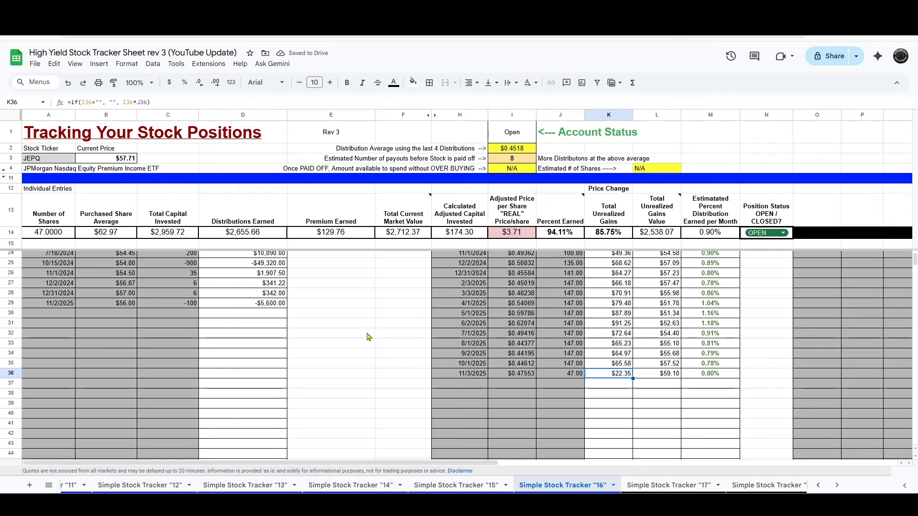
click(372, 363)
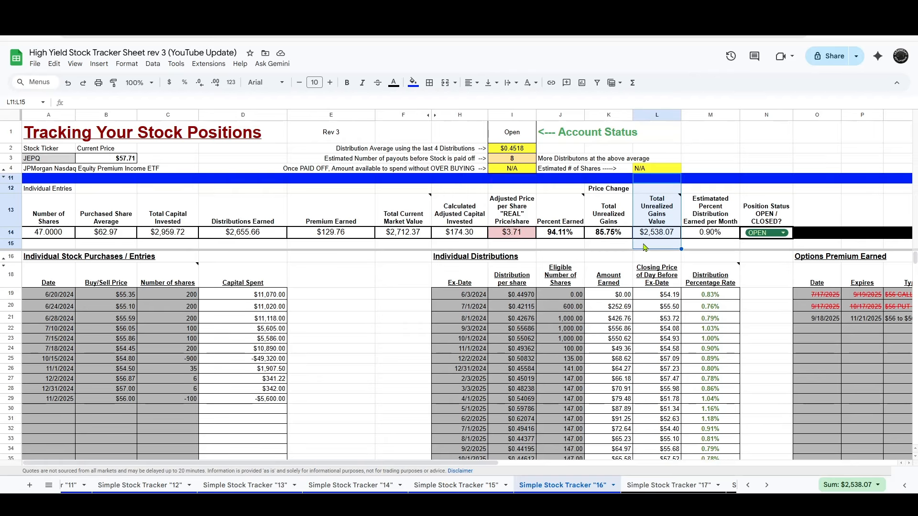
click(341, 380)
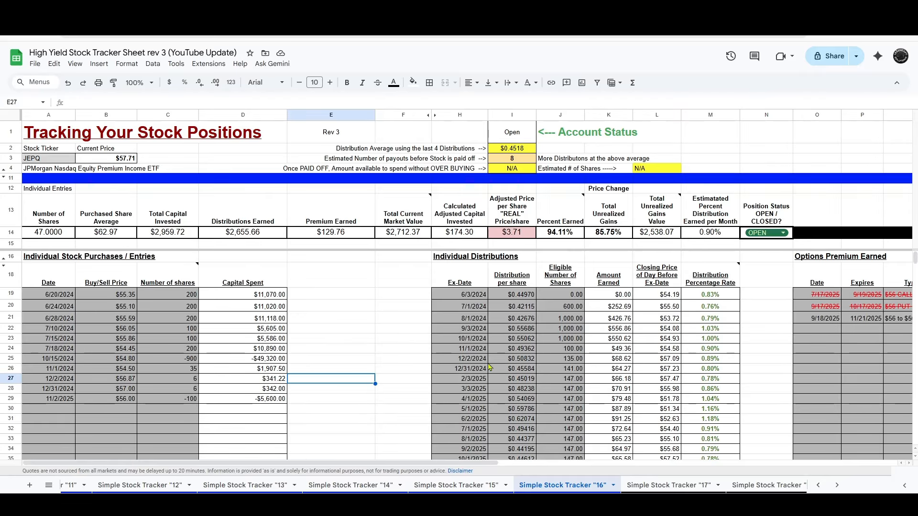
Mark JEPQ's 9/18/2025 "$56 to $56 Roll CALL 1" option's date, expiry and strike in red with strikethrough.
drag(249, 206, 339, 262)
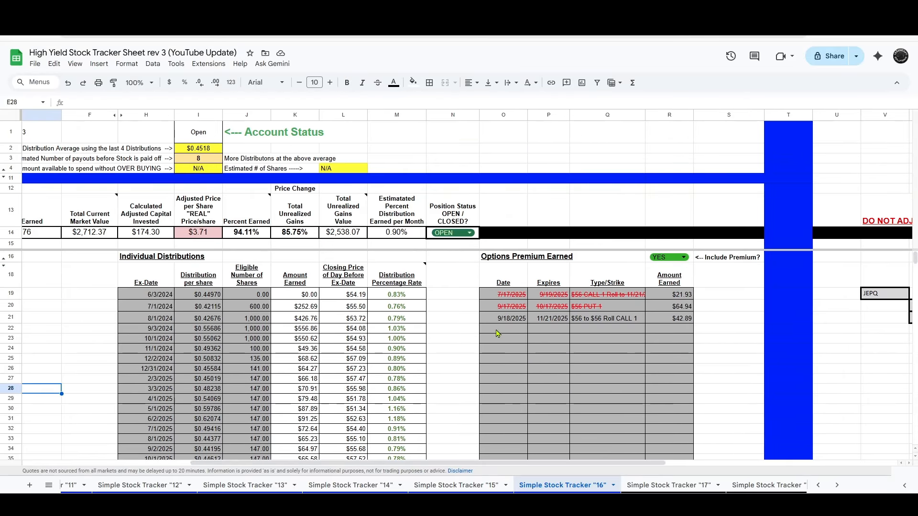
drag(501, 320, 612, 321)
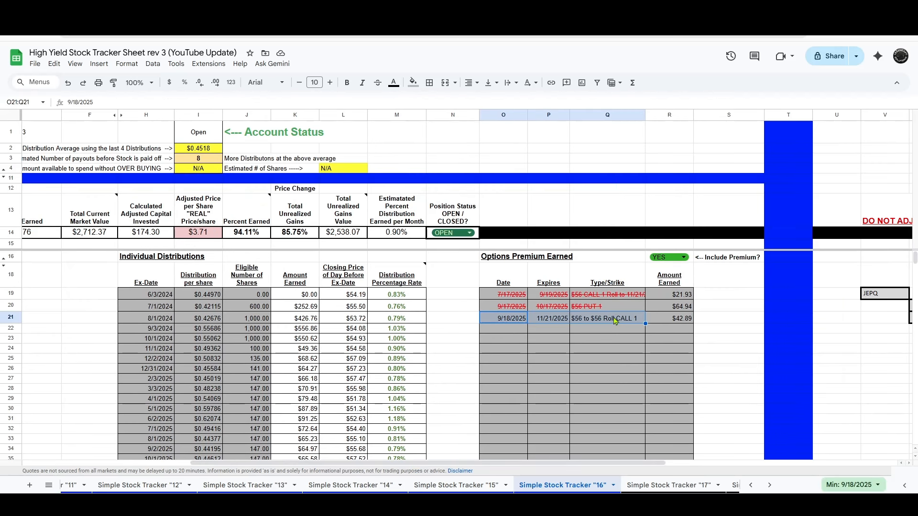
click(394, 82)
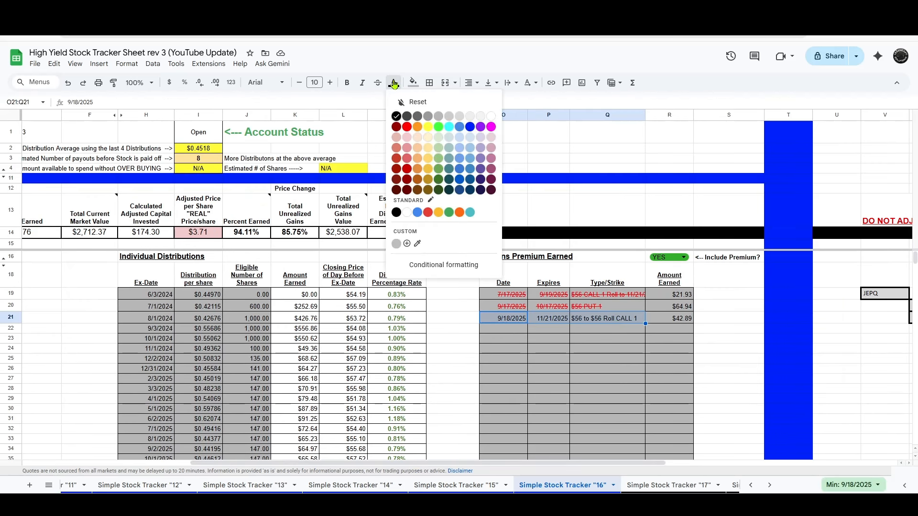
click(407, 126)
click(377, 82)
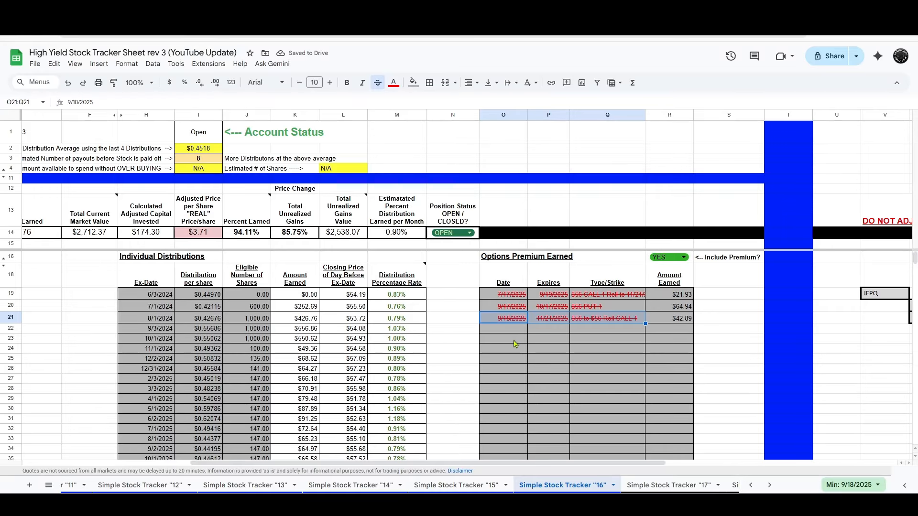
click(455, 330)
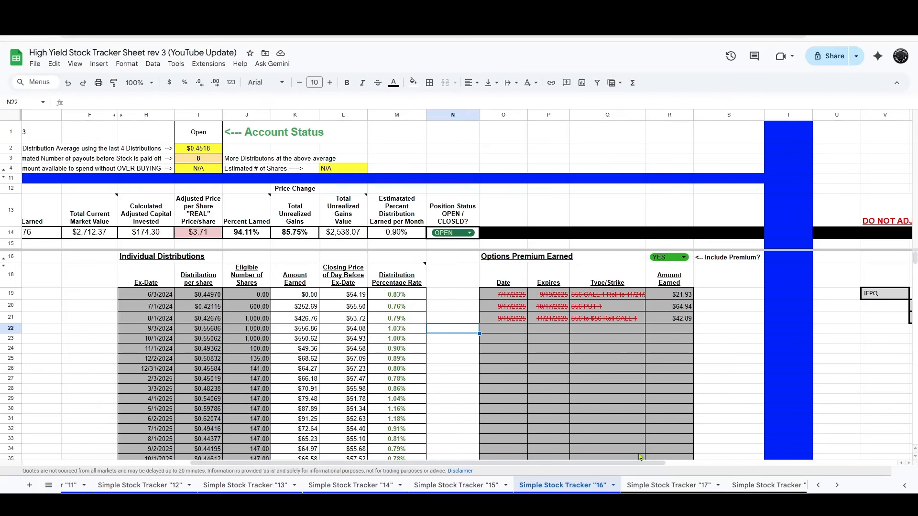
Add the note "Assigned Call at $56" beside JEPQ's 11/2/2025 sale of 100 shares in the Individual Stock Purchases table.
drag(641, 465, 473, 463)
click(342, 400)
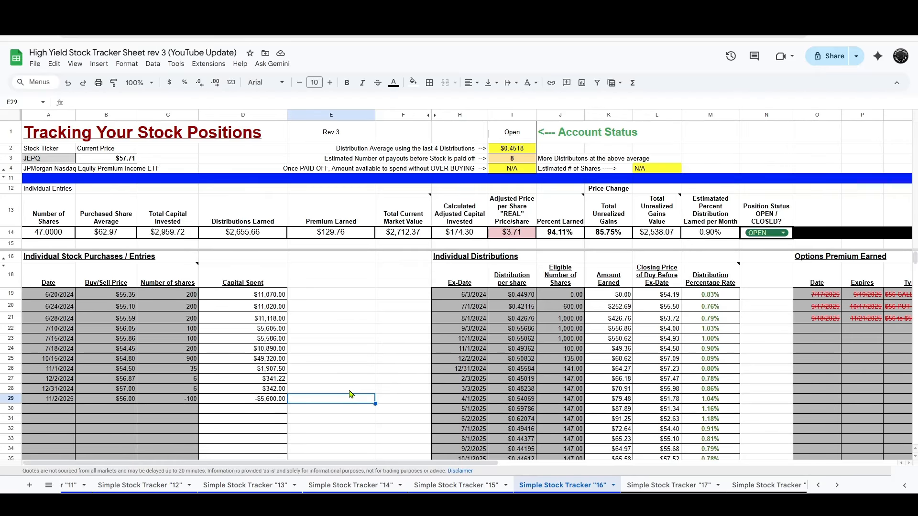
text(Assigned Call at $56)
key(Return)
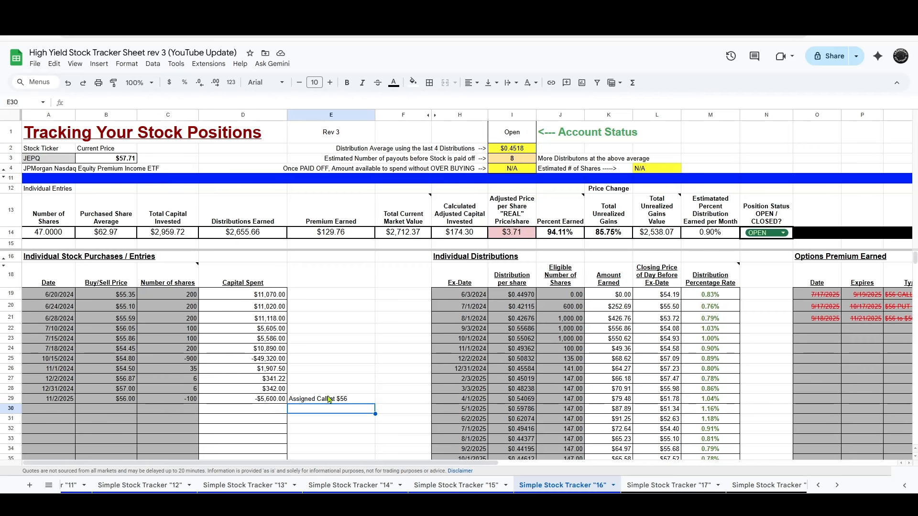
drag(365, 465, 584, 465)
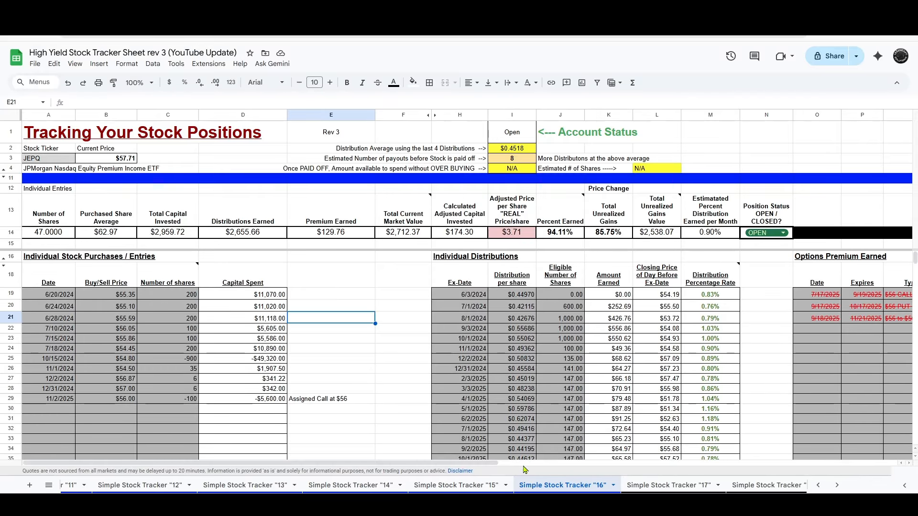
Review the SUMMARY sheet's distribution overview from CONY to JEPQ, comparing adjusted prices, results and the estimated number of distributions before payoff.
scroll(510, 486, up, 10)
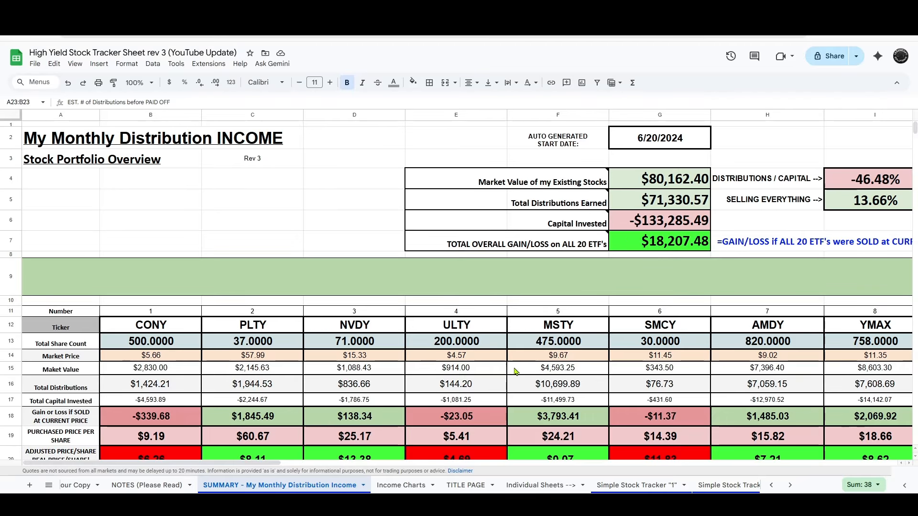
scroll(497, 361, down, 3)
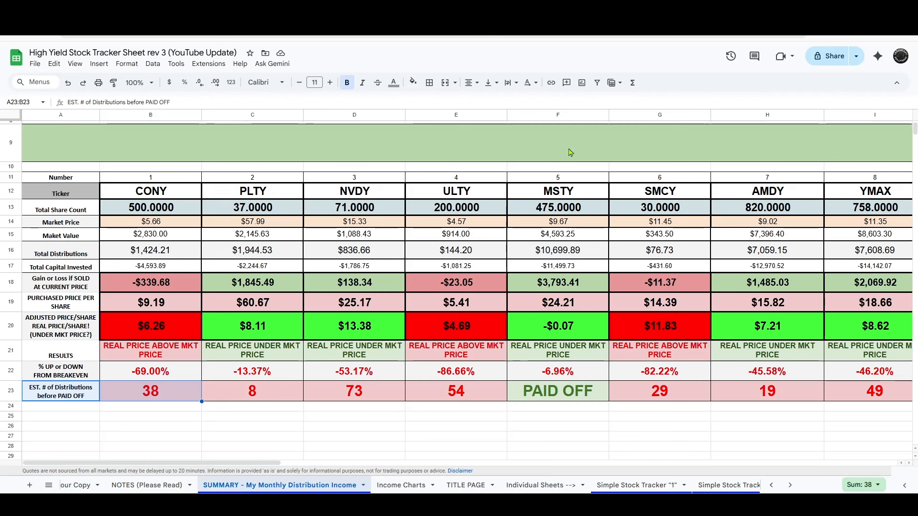
click(569, 165)
drag(569, 178, 562, 412)
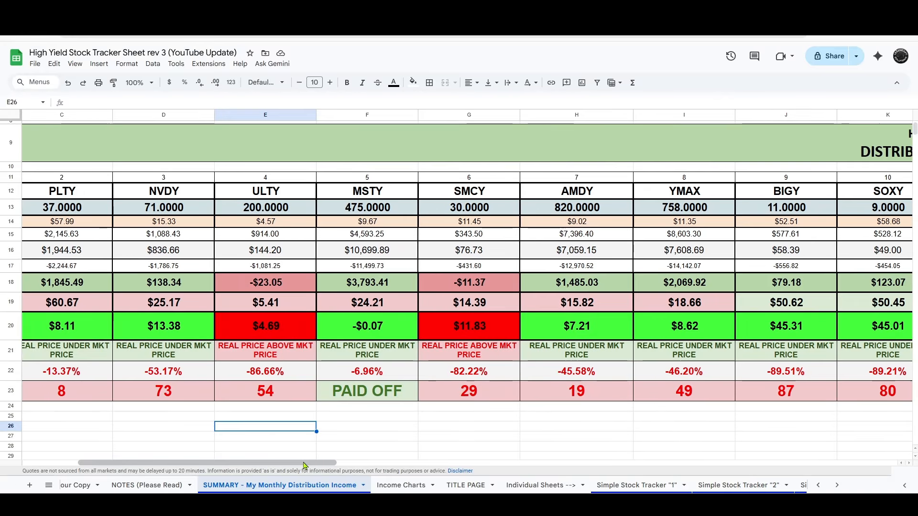
drag(304, 465, 400, 465)
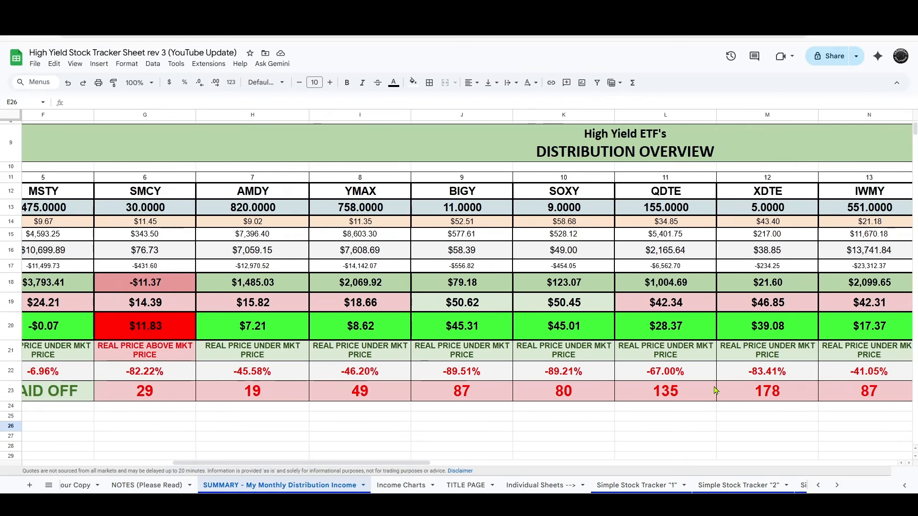
drag(294, 464, 396, 469)
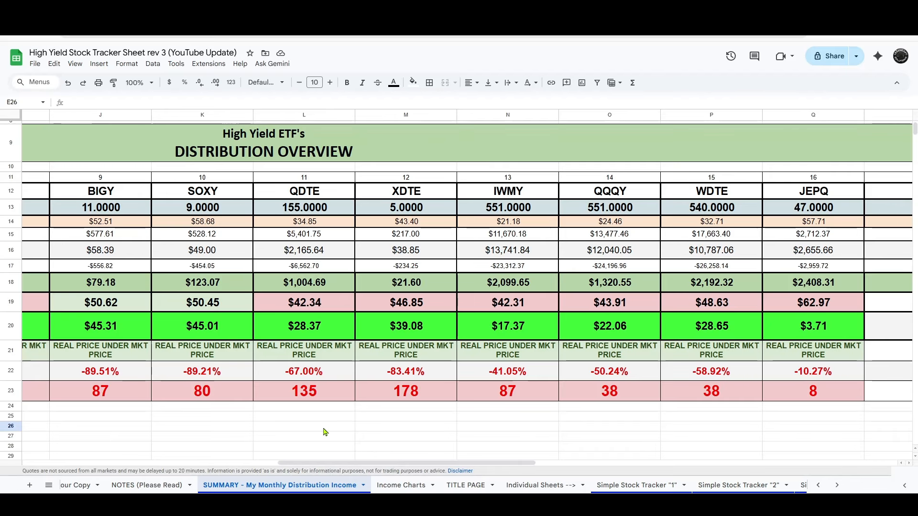
drag(316, 407, 445, 397)
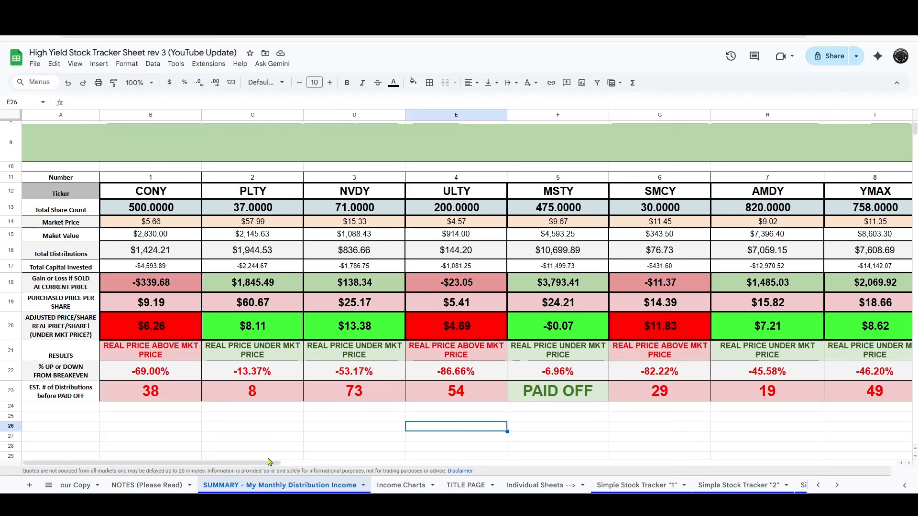
mouse_move(266, 467)
mouse_down()
mouse_move(310, 466)
mouse_move(279, 464)
mouse_up()
click(334, 432)
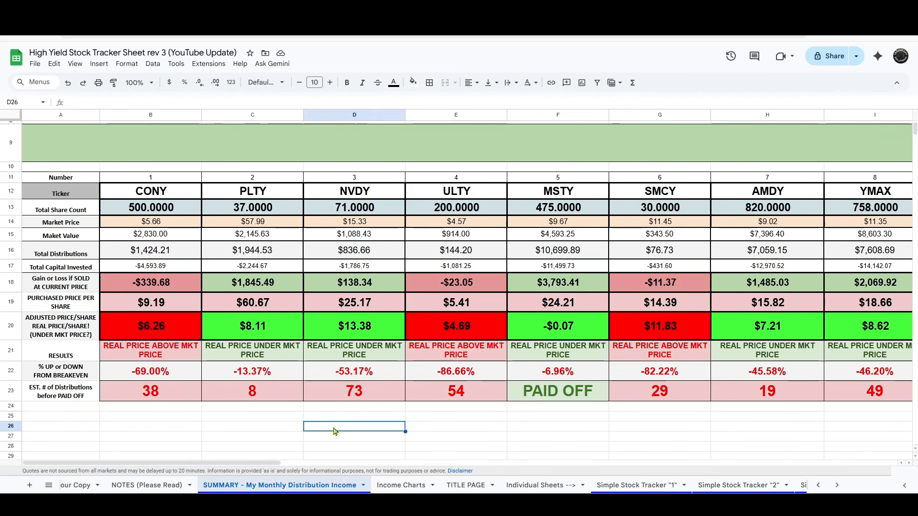